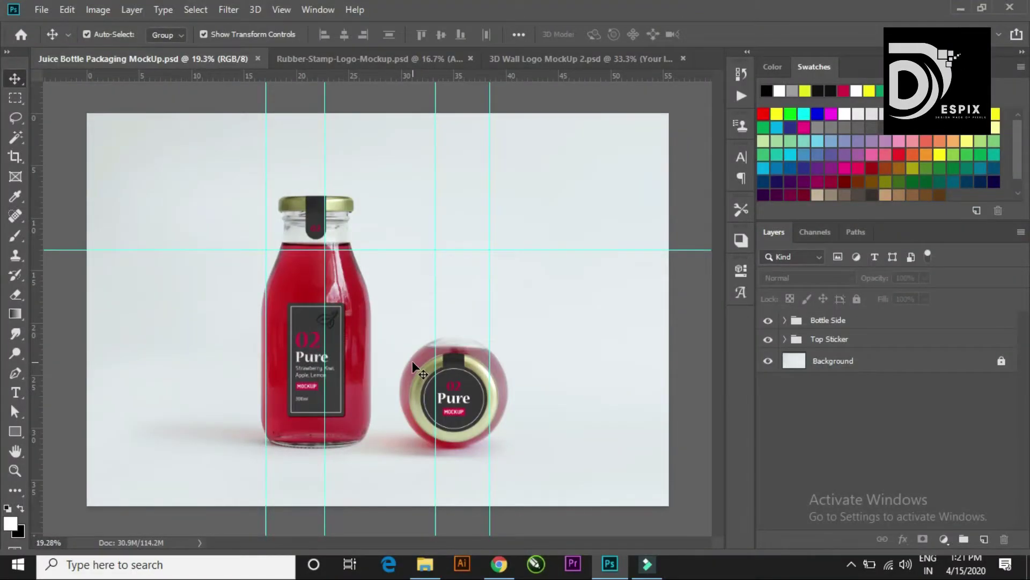
Step: Select the Bottle Side group and expand it to list its Label, Texture and Shadow layers
{"action": "scroll", "coordinate": [394, 356], "scroll_direction": "down", "scroll_amount": 1}
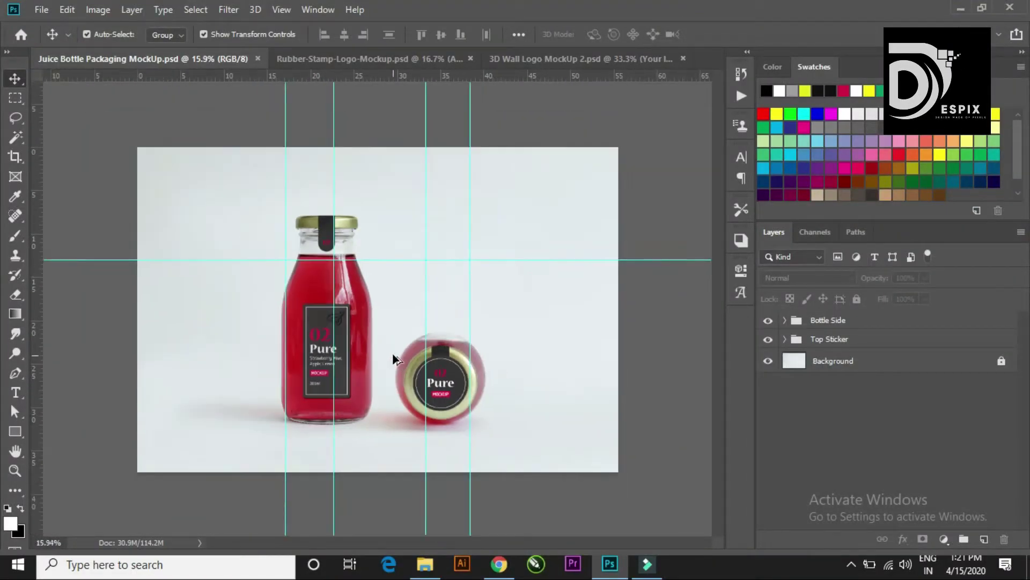
{"action": "scroll", "coordinate": [392, 351], "scroll_direction": "down", "scroll_amount": 1}
{"action": "scroll", "coordinate": [389, 347], "scroll_direction": "down", "scroll_amount": 1}
{"action": "scroll", "coordinate": [392, 352], "scroll_direction": "up", "scroll_amount": 1}
{"action": "scroll", "coordinate": [392, 352], "scroll_direction": "down", "scroll_amount": 1}
{"action": "scroll", "coordinate": [393, 351], "scroll_direction": "up", "scroll_amount": 1}
{"action": "scroll", "coordinate": [393, 351], "scroll_direction": "up", "scroll_amount": 1}
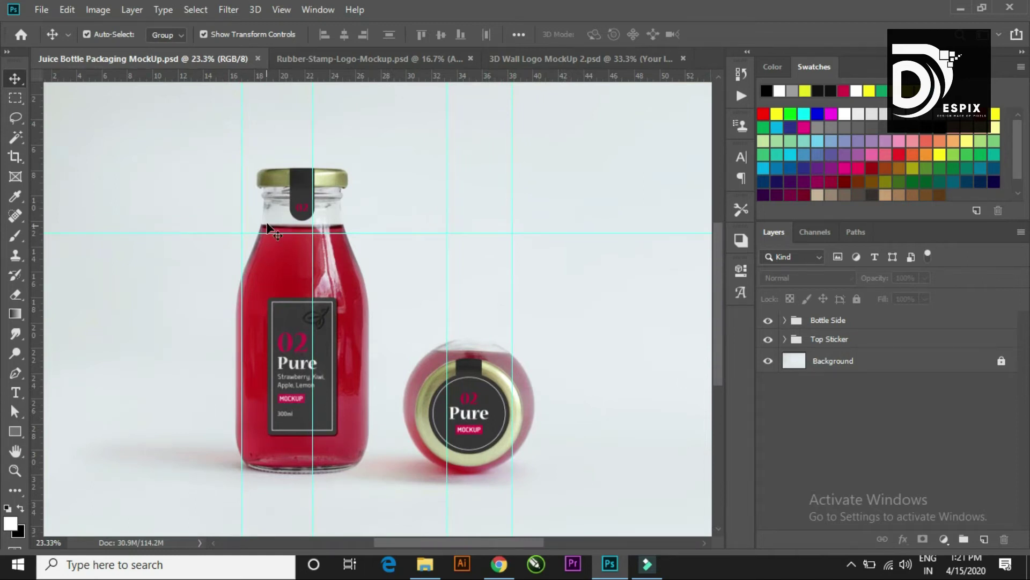
{"action": "scroll", "coordinate": [311, 355], "scroll_direction": "up", "scroll_amount": 1}
{"action": "scroll", "coordinate": [312, 354], "scroll_direction": "down", "scroll_amount": 1}
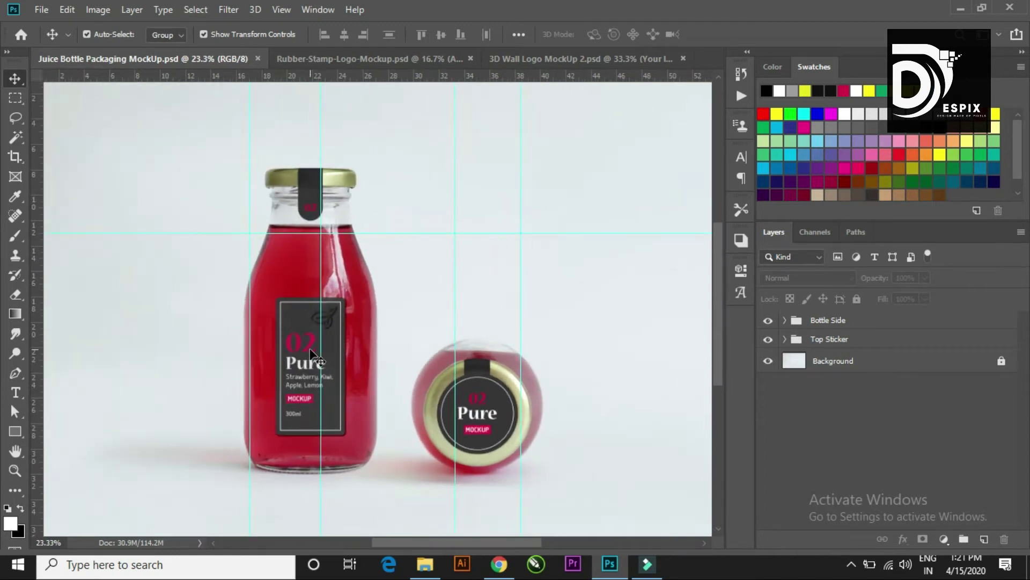
{"action": "scroll", "coordinate": [311, 354], "scroll_direction": "down", "scroll_amount": 1}
{"action": "scroll", "coordinate": [311, 354], "scroll_direction": "down", "scroll_amount": 1}
{"action": "scroll", "coordinate": [311, 354], "scroll_direction": "up", "scroll_amount": 1}
{"action": "scroll", "coordinate": [312, 354], "scroll_direction": "up", "scroll_amount": 1}
{"action": "scroll", "coordinate": [333, 328], "scroll_direction": "down", "scroll_amount": 1}
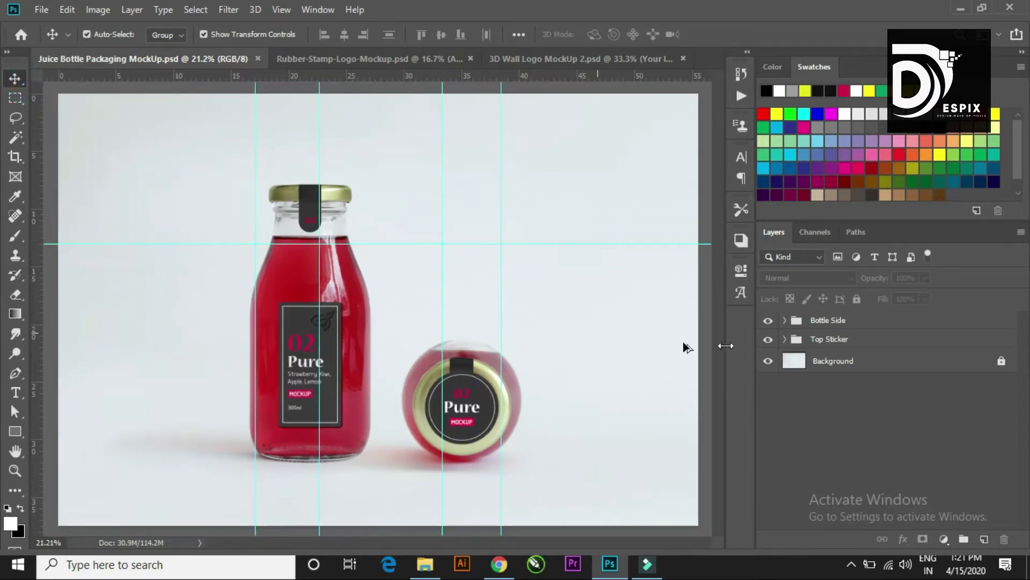
{"action": "left_click", "coordinate": [324, 345]}
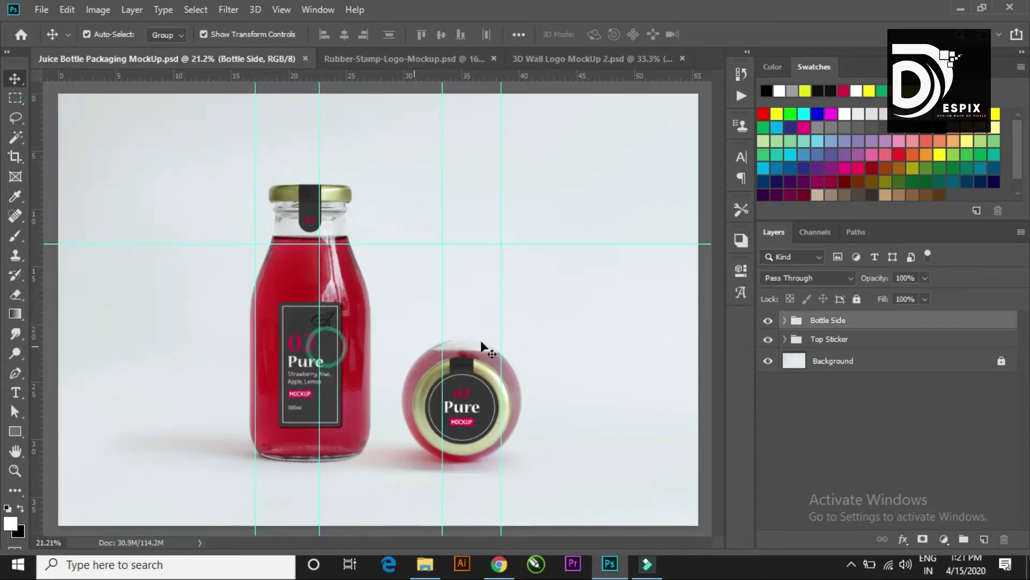
{"action": "left_click", "coordinate": [785, 321]}
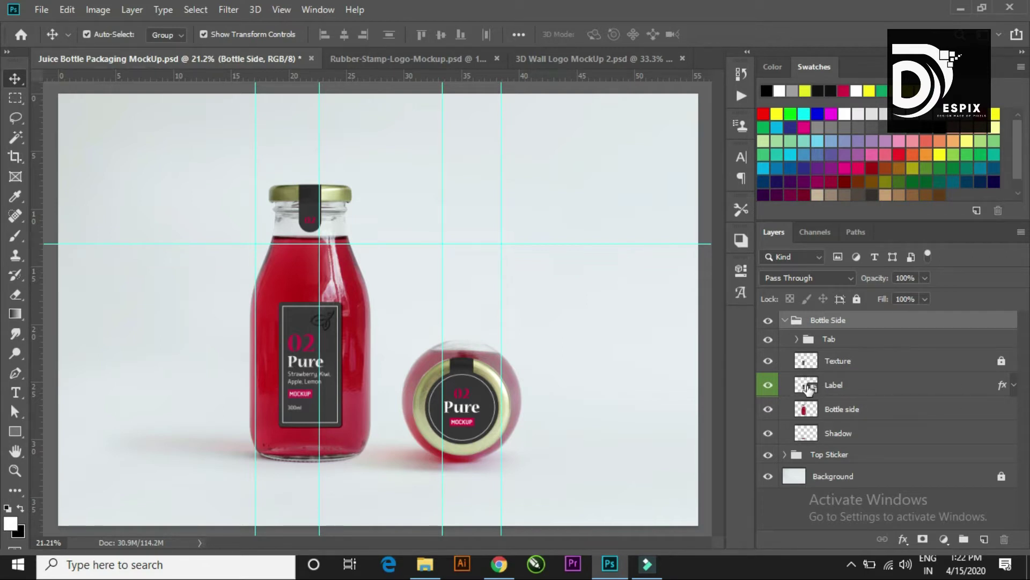
Step: Open the Label smart object and select its Embossed Section layer
{"action": "double_click", "coordinate": [804, 385]}
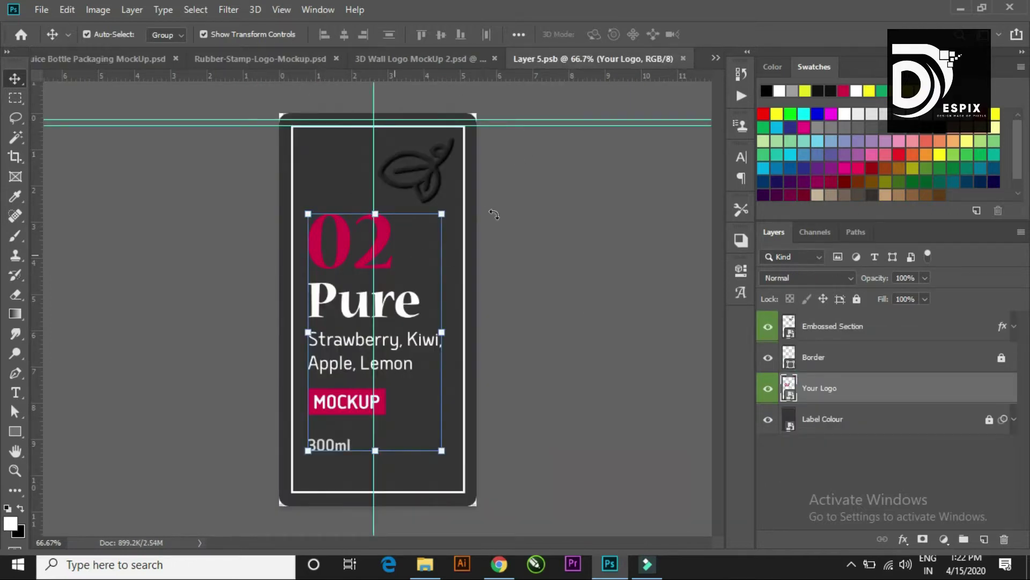
{"action": "left_click", "coordinate": [575, 179]}
{"action": "scroll", "coordinate": [424, 188], "scroll_direction": "up", "scroll_amount": 1}
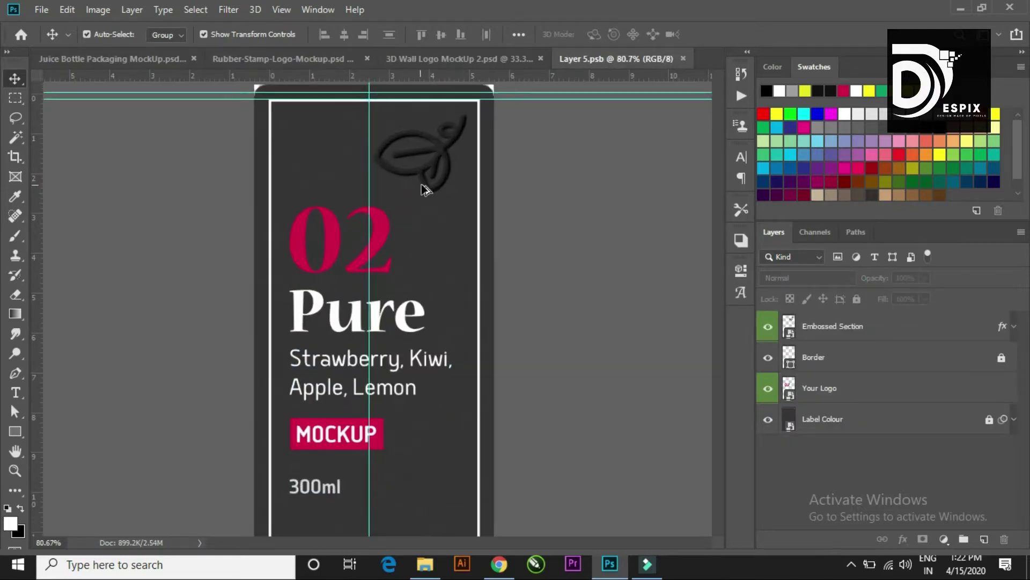
{"action": "scroll", "coordinate": [432, 187], "scroll_direction": "down", "scroll_amount": 2}
{"action": "scroll", "coordinate": [435, 186], "scroll_direction": "up", "scroll_amount": 1}
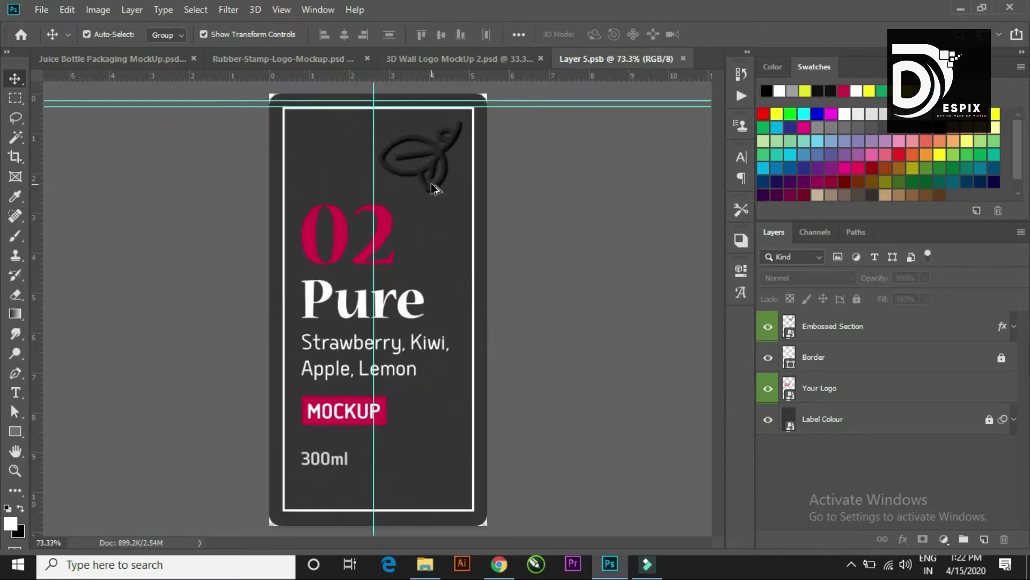
{"action": "scroll", "coordinate": [434, 188], "scroll_direction": "up", "scroll_amount": 1}
{"action": "scroll", "coordinate": [434, 189], "scroll_direction": "up", "scroll_amount": 2}
{"action": "left_click", "coordinate": [424, 188]}
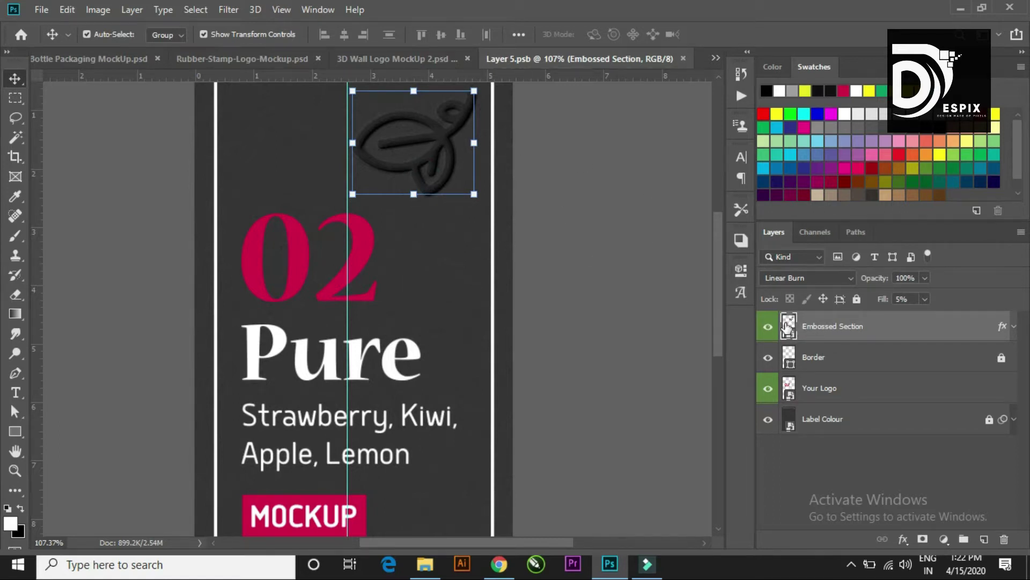
Step: Open Emboss.psb to show the Your Icon leaf artwork, then bring up the logo folder
{"action": "double_click", "coordinate": [787, 326]}
{"action": "key", "text": "ctrl+equal"}
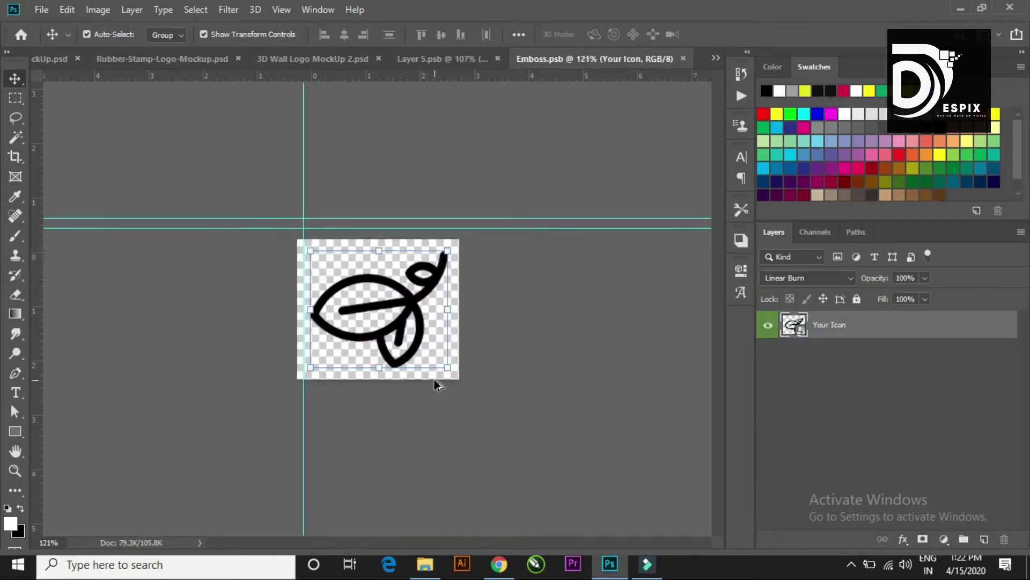
{"action": "key", "text": "ctrl+minus"}
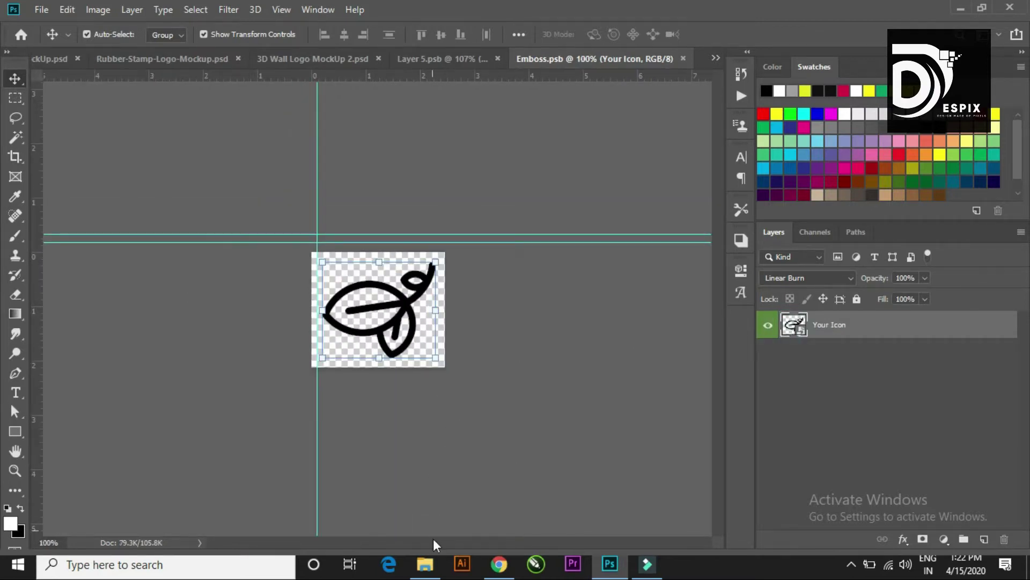
{"action": "left_click", "coordinate": [425, 564]}
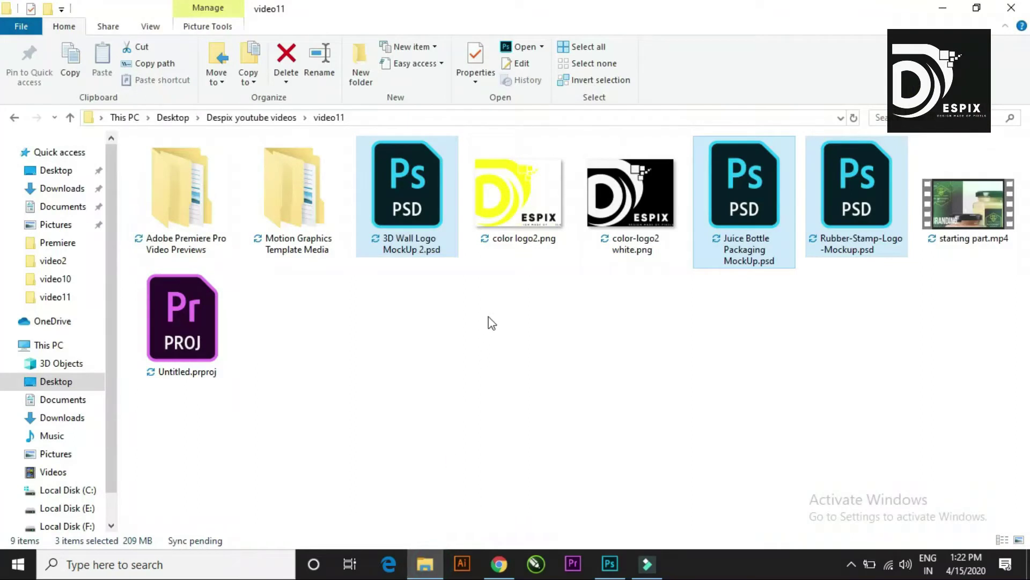
Step: Drag color logo2.png from the video11 folder onto the Emboss.psb canvas
{"action": "left_click", "coordinate": [520, 196]}
{"action": "mouse_move", "coordinate": [529, 231]}
{"action": "left_mouse_down"}
{"action": "mouse_move", "coordinate": [530, 295]}
{"action": "mouse_move", "coordinate": [630, 544]}
{"action": "mouse_move", "coordinate": [11, 401]}
{"action": "mouse_move", "coordinate": [423, 279]}
{"action": "mouse_move", "coordinate": [436, 264]}
{"action": "left_mouse_up"}
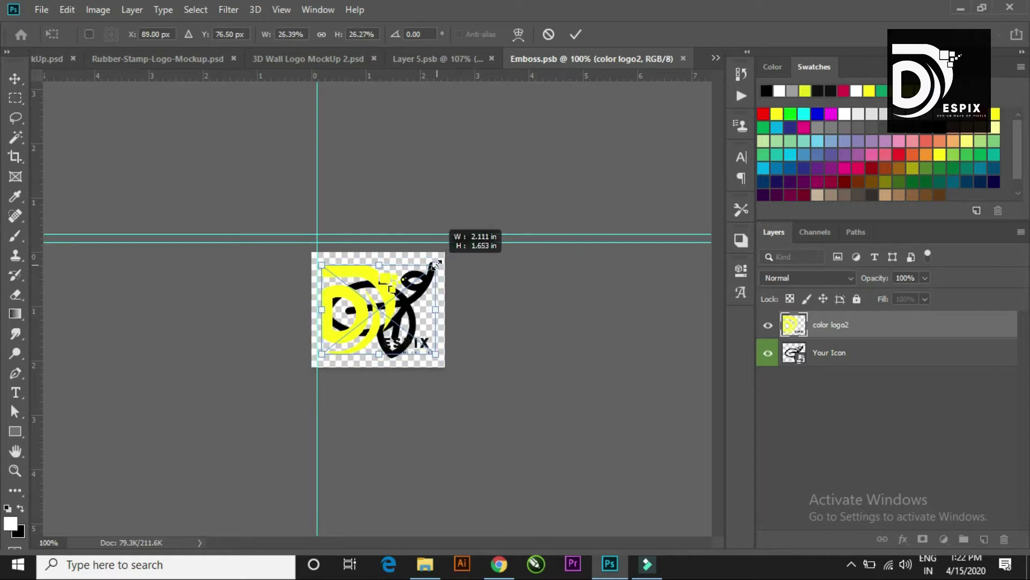
Step: Commit the placed logo, hide the Your Icon layer, and save Emboss.psb
{"action": "left_click", "coordinate": [576, 34]}
{"action": "left_click", "coordinate": [768, 352]}
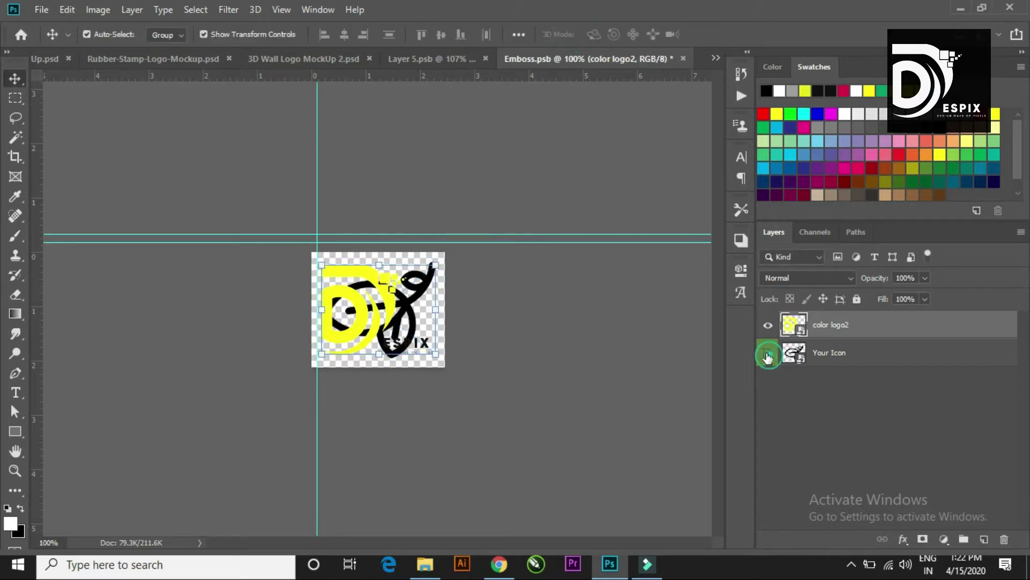
{"action": "left_click", "coordinate": [552, 303]}
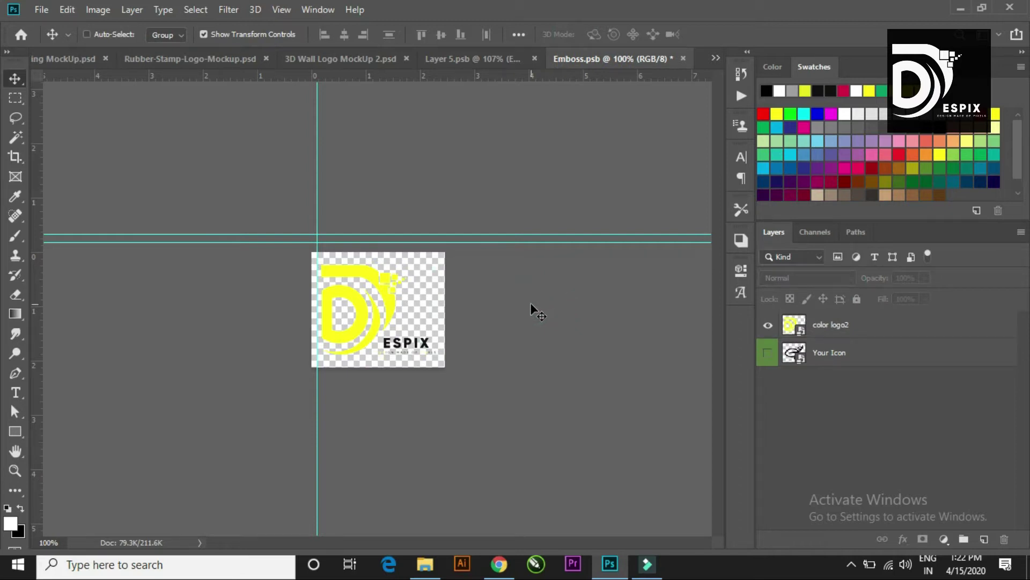
{"action": "key", "text": "ctrl+s"}
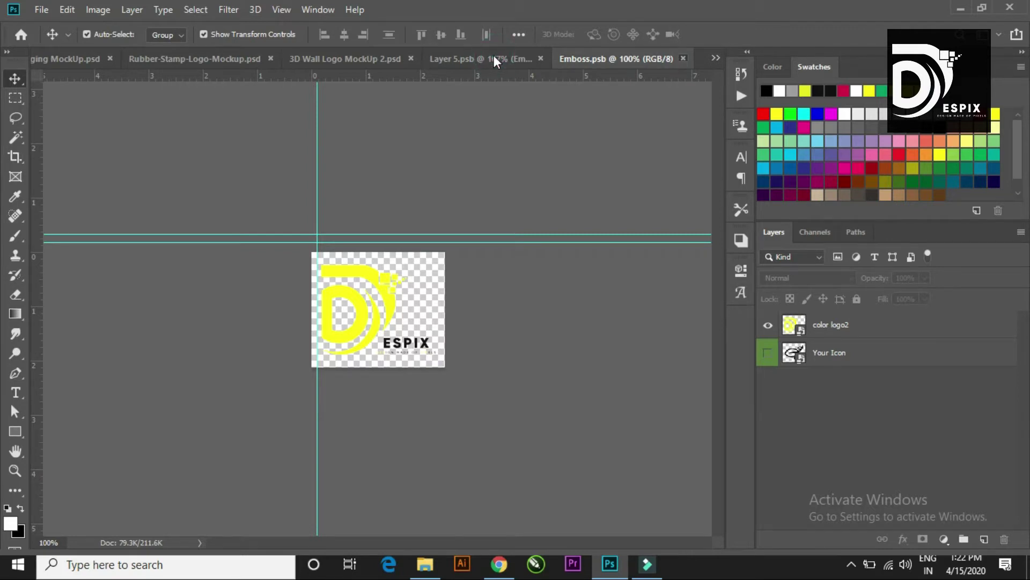
Step: Return to the label document and deselect the Embossed Section layer to review the result
{"action": "left_click", "coordinate": [495, 61]}
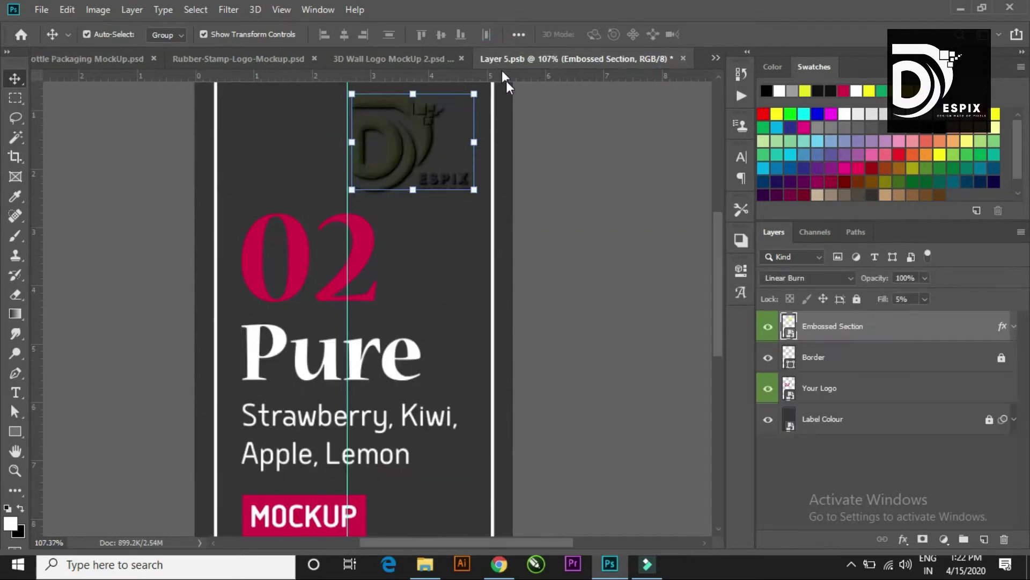
{"action": "left_click", "coordinate": [566, 170]}
{"action": "scroll", "coordinate": [563, 161], "scroll_direction": "down", "scroll_amount": 1}
{"action": "scroll", "coordinate": [421, 200], "scroll_direction": "down", "scroll_amount": 1}
{"action": "scroll", "coordinate": [419, 223], "scroll_direction": "down", "scroll_amount": 1}
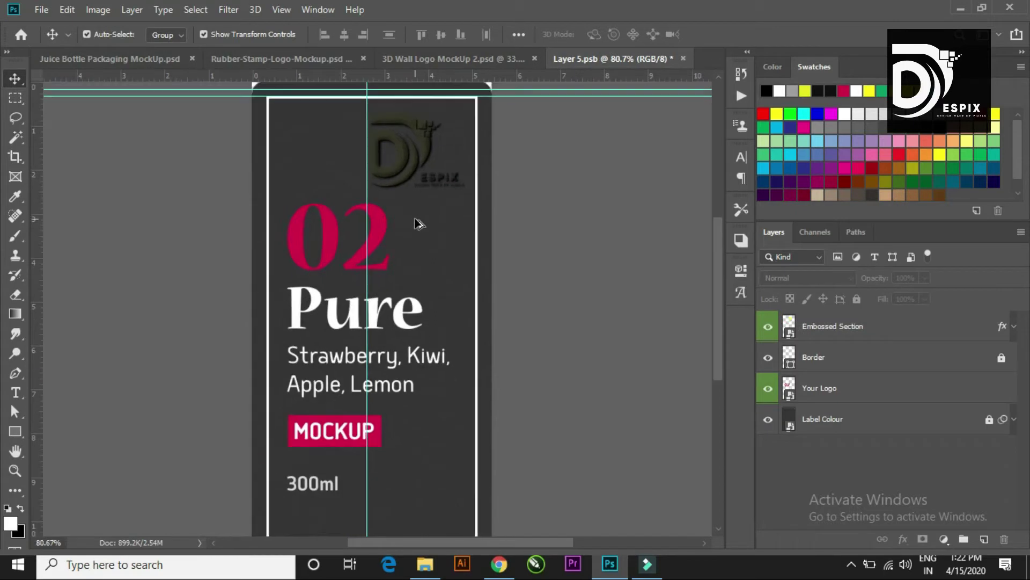
{"action": "scroll", "coordinate": [419, 223], "scroll_direction": "up", "scroll_amount": 1}
{"action": "scroll", "coordinate": [419, 223], "scroll_direction": "up", "scroll_amount": 3}
{"action": "scroll", "coordinate": [419, 223], "scroll_direction": "down", "scroll_amount": 1}
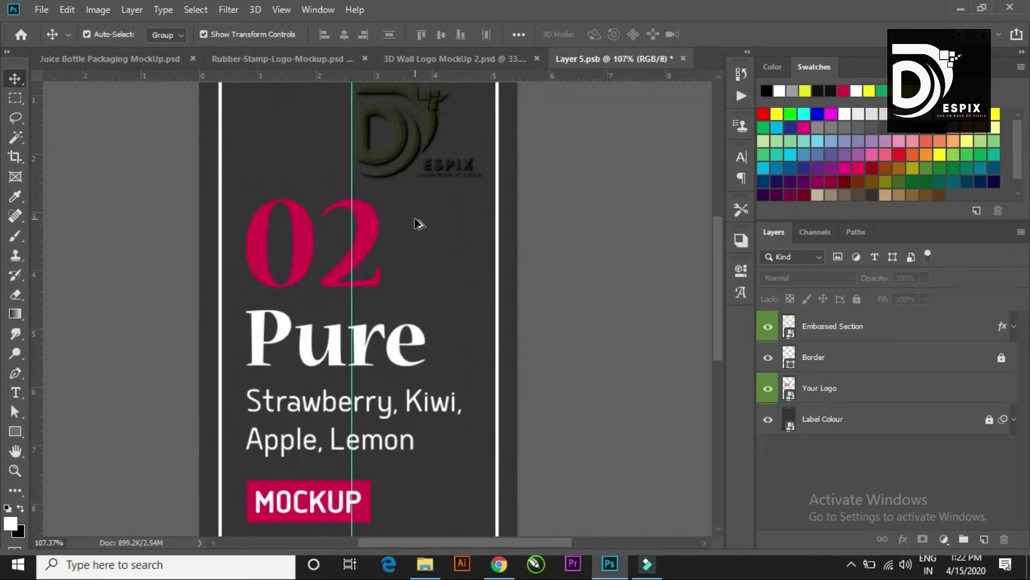
{"action": "scroll", "coordinate": [418, 223], "scroll_direction": "down", "scroll_amount": 1}
{"action": "scroll", "coordinate": [419, 223], "scroll_direction": "up", "scroll_amount": 1}
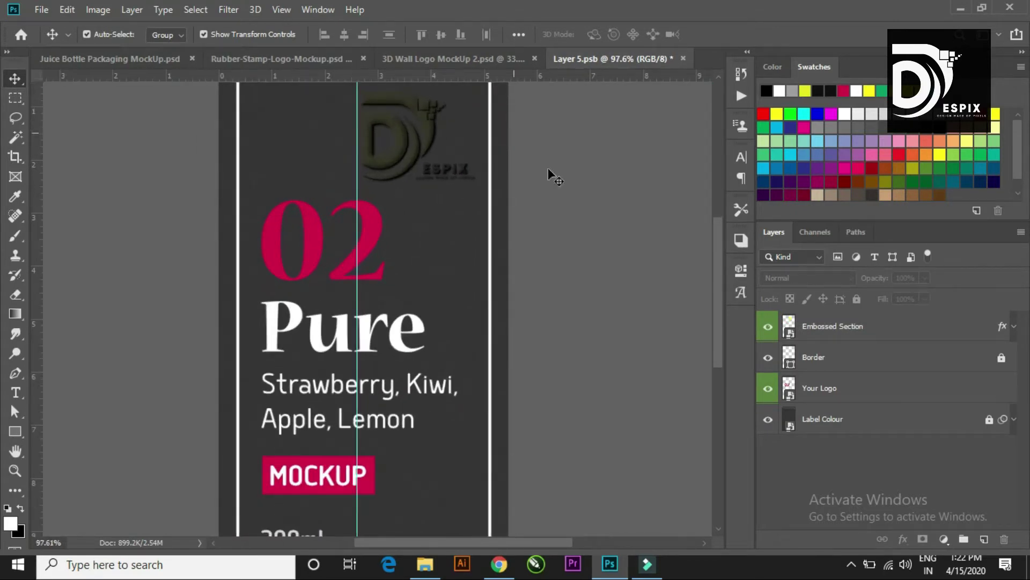
Step: Add a #ffffff Color Overlay style to Embossed Section and fit the label in view
{"action": "double_click", "coordinate": [913, 322]}
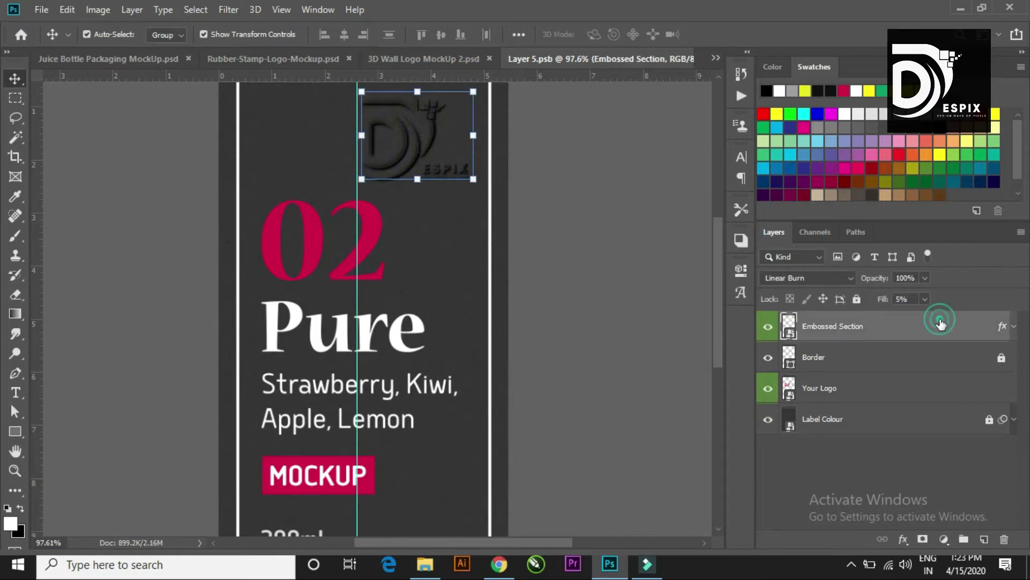
{"action": "left_click", "coordinate": [479, 300]}
{"action": "left_click", "coordinate": [798, 152]}
{"action": "type", "text": "ffffff"}
{"action": "left_click", "coordinate": [945, 281]}
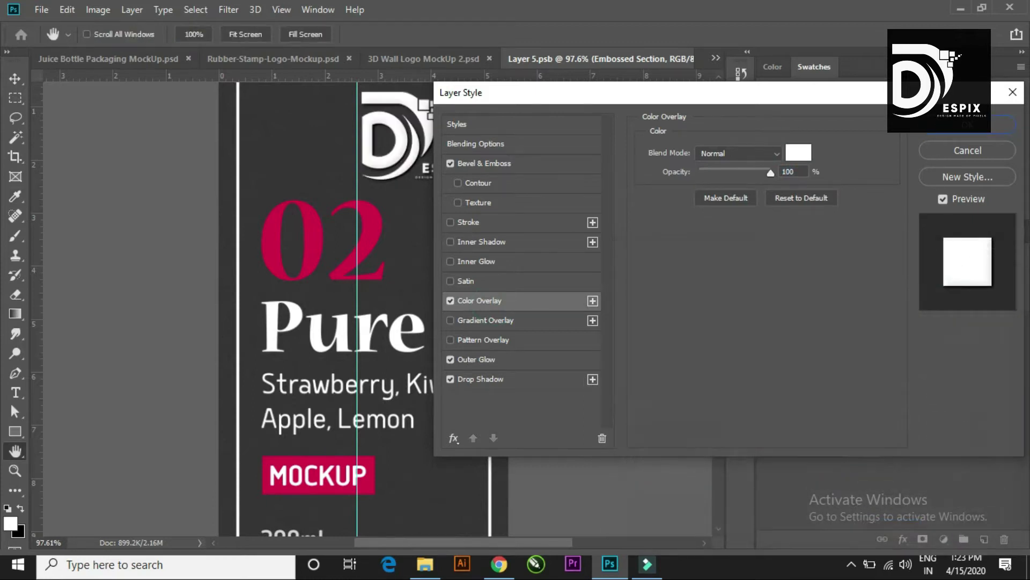
{"action": "left_click", "coordinate": [967, 125]}
{"action": "key", "text": "ctrl+0"}
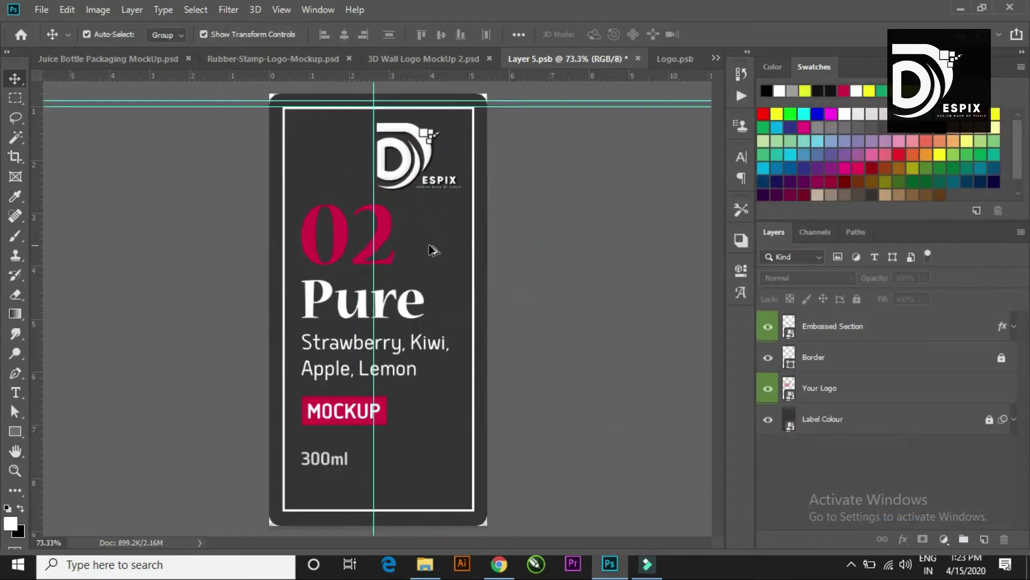
{"action": "key", "text": "ctrl+minus"}
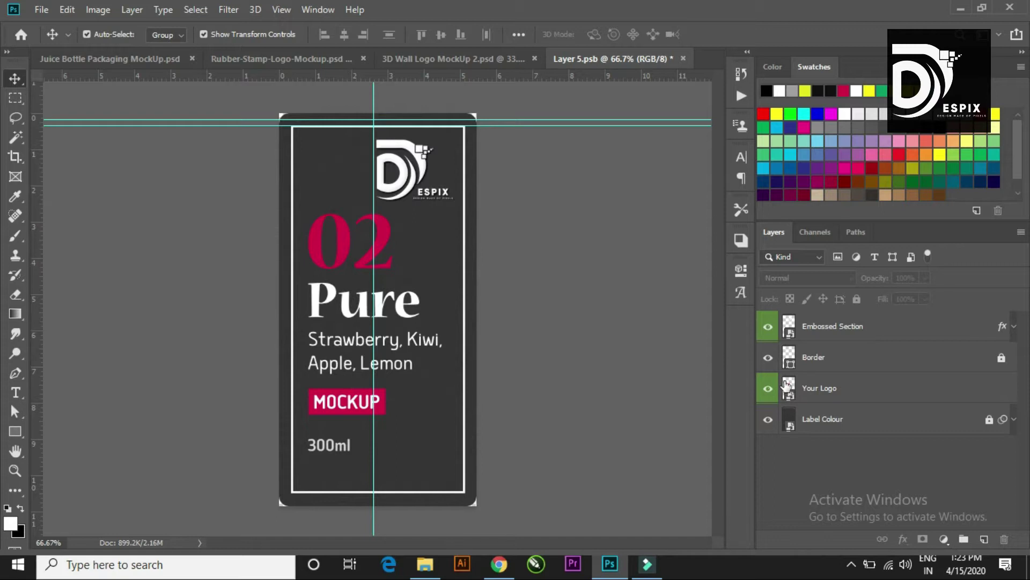
Step: Open the Your Logo smart object and inspect the Pure layer's fill colour without changing it
{"action": "double_click", "coordinate": [789, 385]}
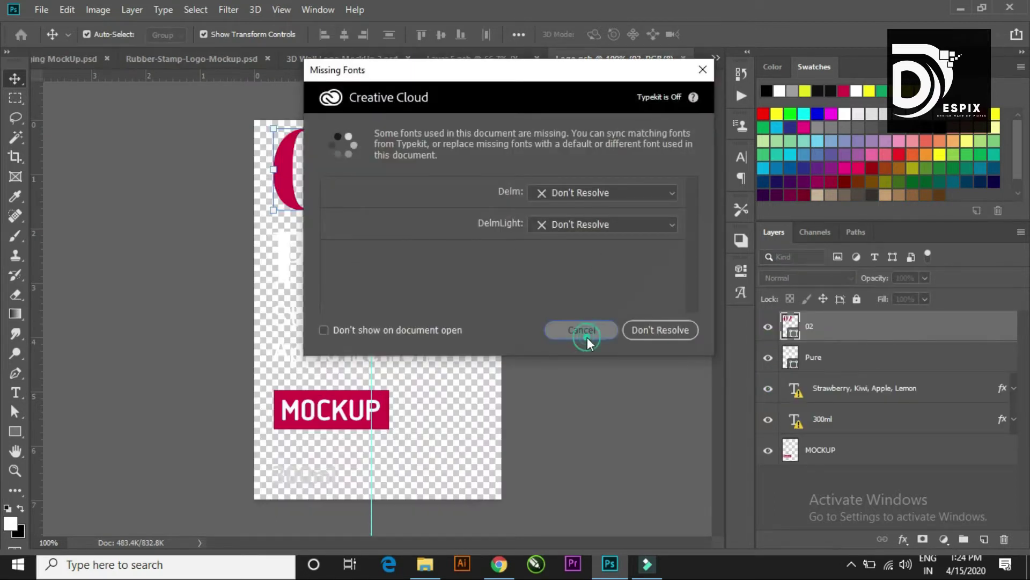
{"action": "left_click", "coordinate": [585, 331]}
{"action": "scroll", "coordinate": [300, 260], "scroll_direction": "up", "scroll_amount": 3}
{"action": "scroll", "coordinate": [301, 261], "scroll_direction": "down", "scroll_amount": 3}
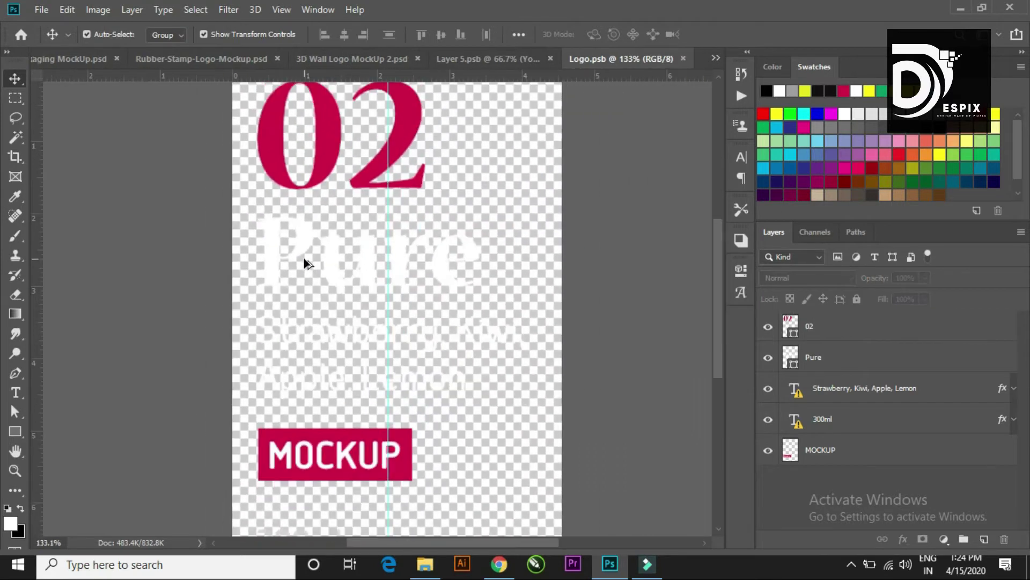
{"action": "left_click", "coordinate": [304, 262]}
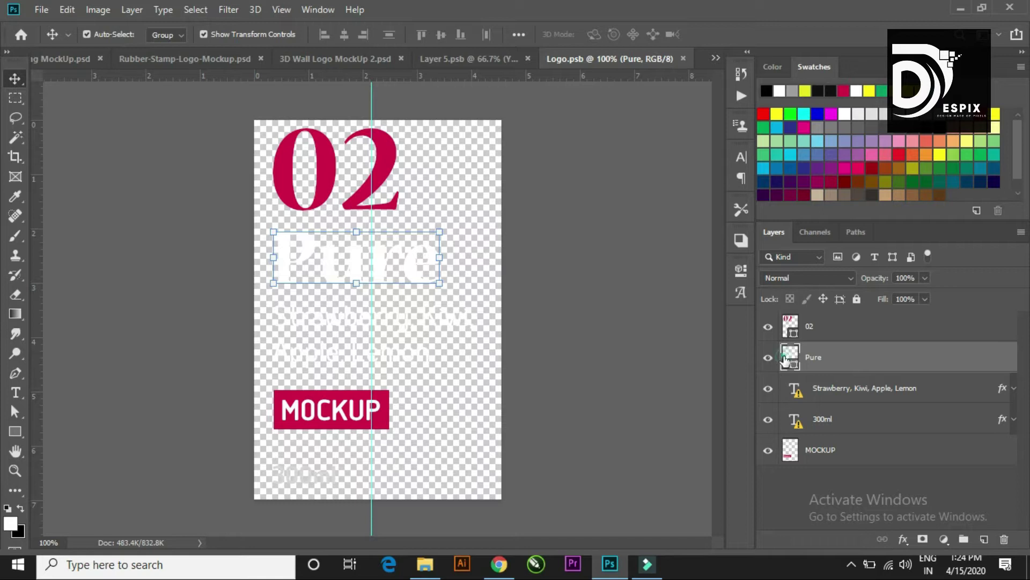
{"action": "double_click", "coordinate": [786, 359]}
{"action": "left_click", "coordinate": [962, 305]}
Step: Start a new text layer beside the 02, declining the missing-font substitution
{"action": "left_click", "coordinate": [15, 392]}
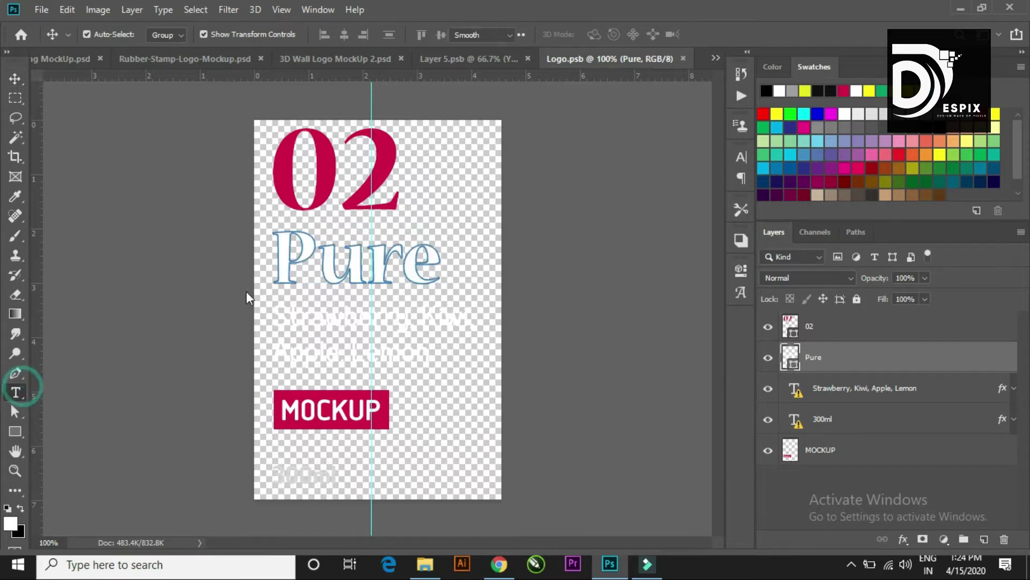
{"action": "left_click", "coordinate": [301, 316]}
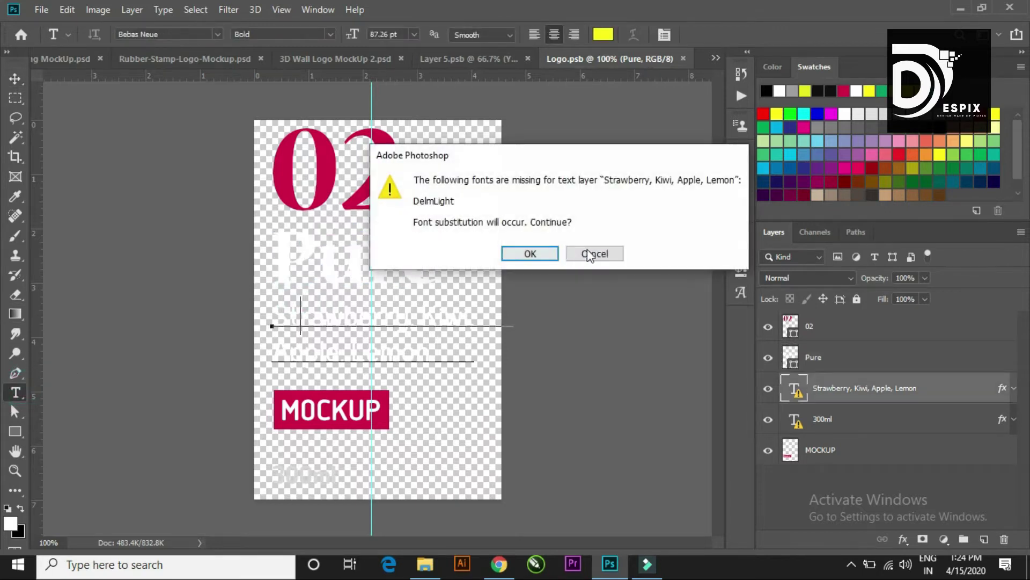
{"action": "left_click", "coordinate": [591, 256]}
{"action": "left_click", "coordinate": [445, 194]}
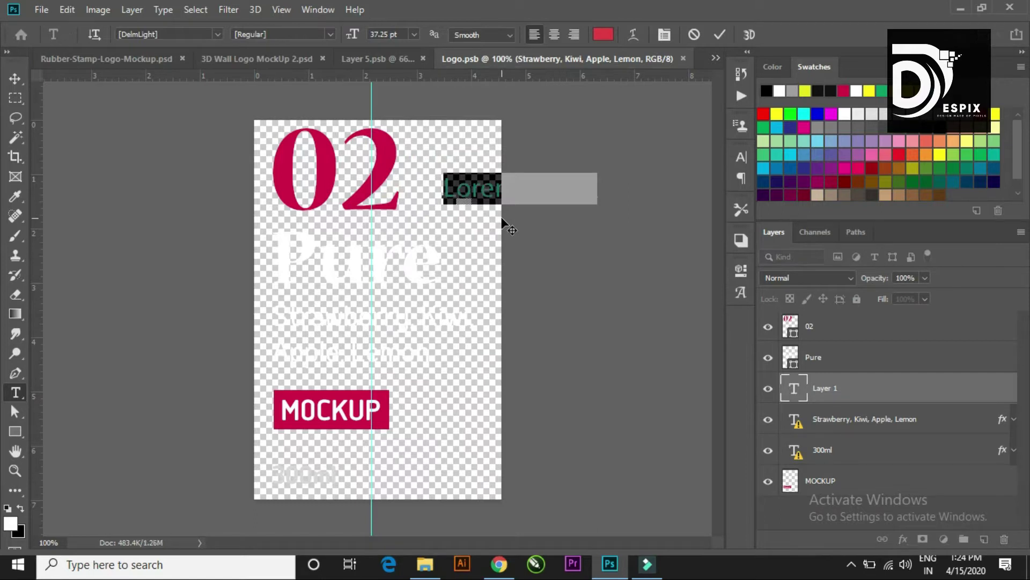
Step: Type the ASLI title and set its font to Kristopher Regular
{"action": "type", "text": "ASLI"}
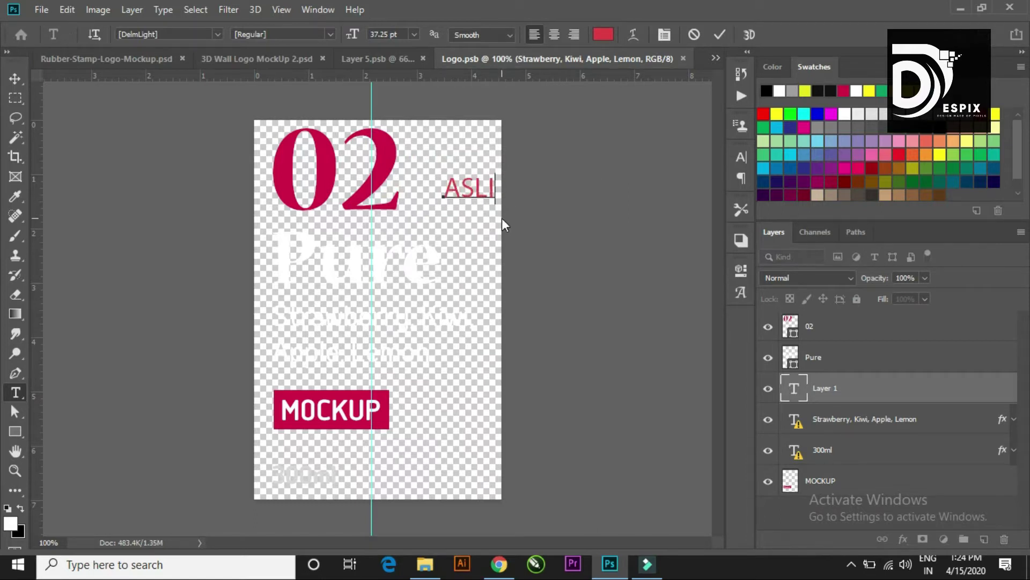
{"action": "key", "text": "ctrl+a"}
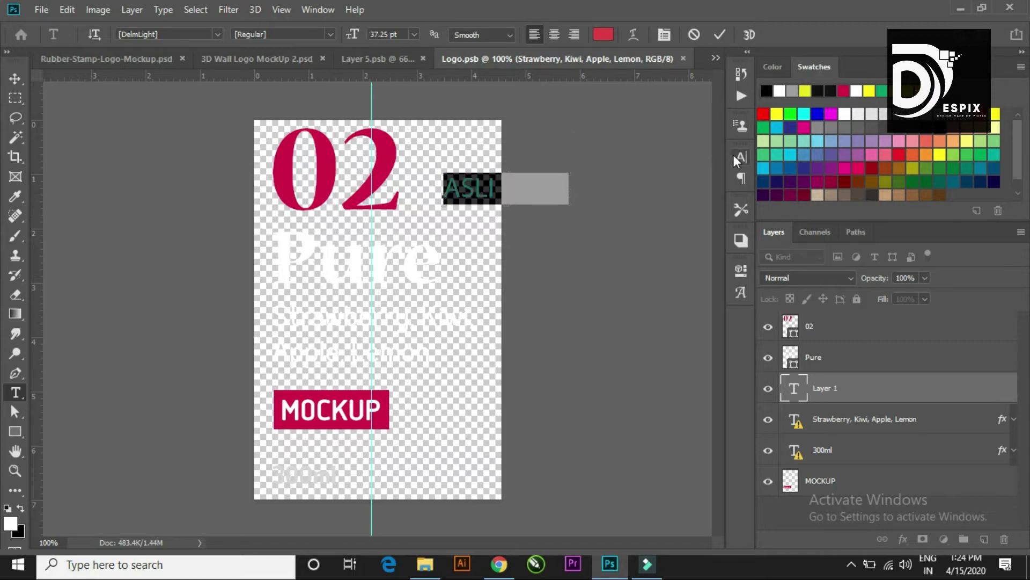
{"action": "left_click", "coordinate": [740, 157]}
{"action": "left_click", "coordinate": [653, 178]}
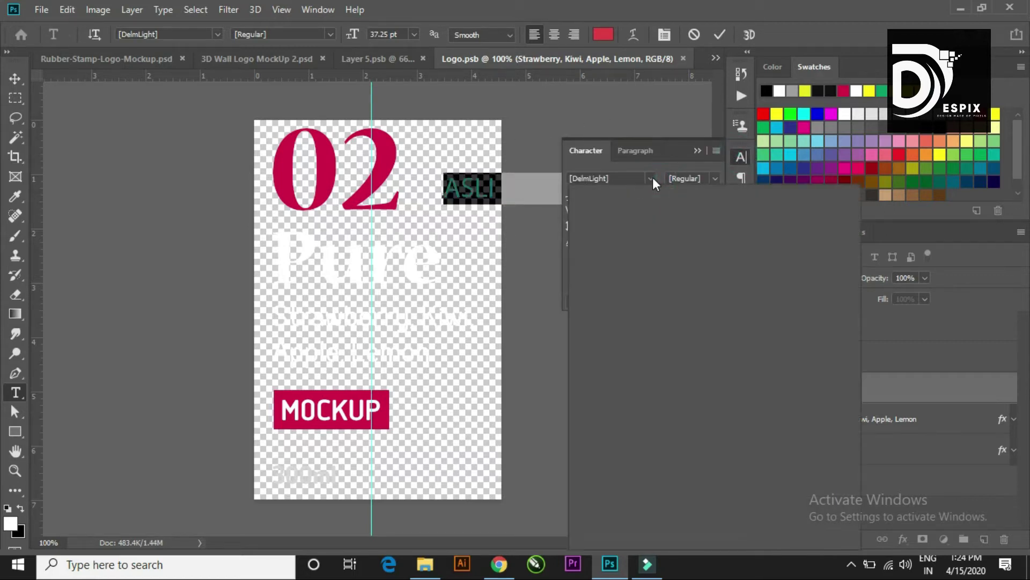
{"action": "left_click", "coordinate": [665, 215]}
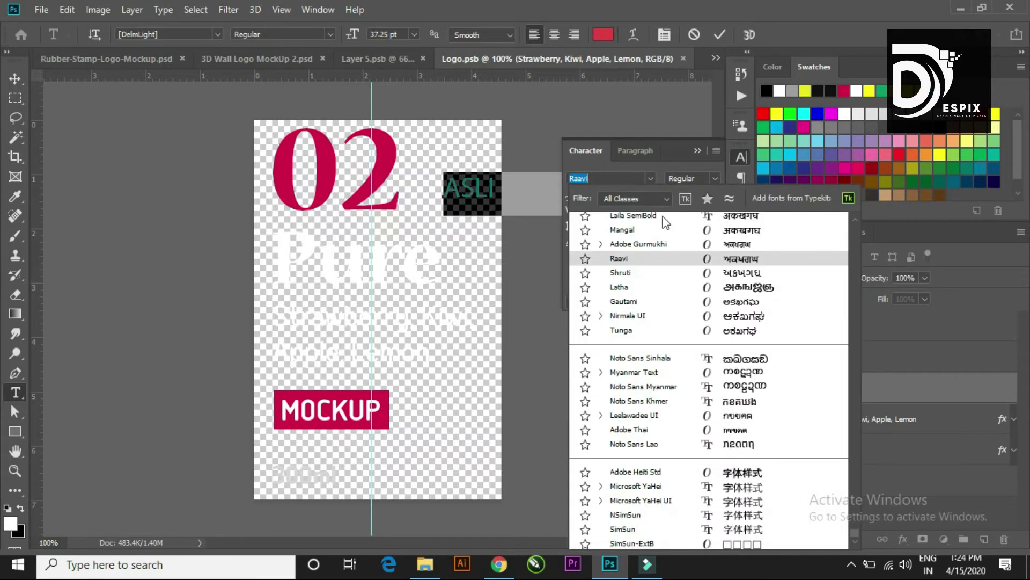
{"action": "left_click_drag", "start_coordinate": [855, 523], "coordinate": [844, 207]}
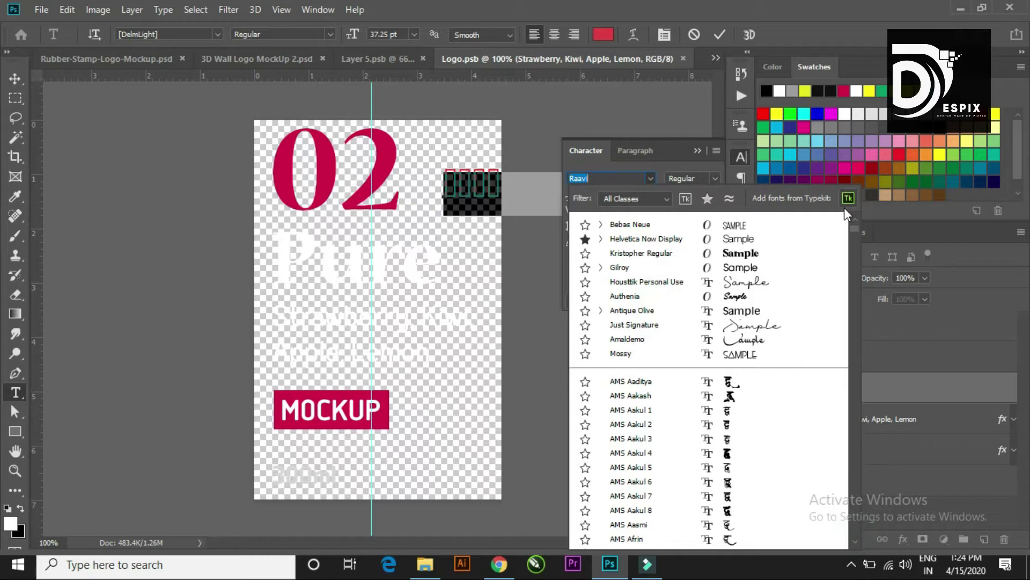
{"action": "left_click", "coordinate": [641, 253]}
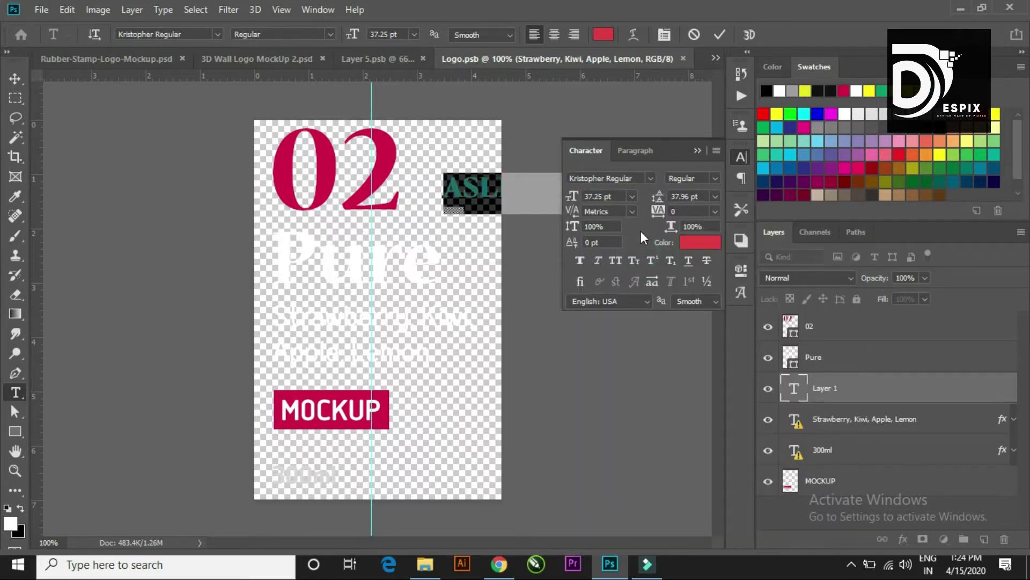
{"action": "left_click", "coordinate": [697, 150]}
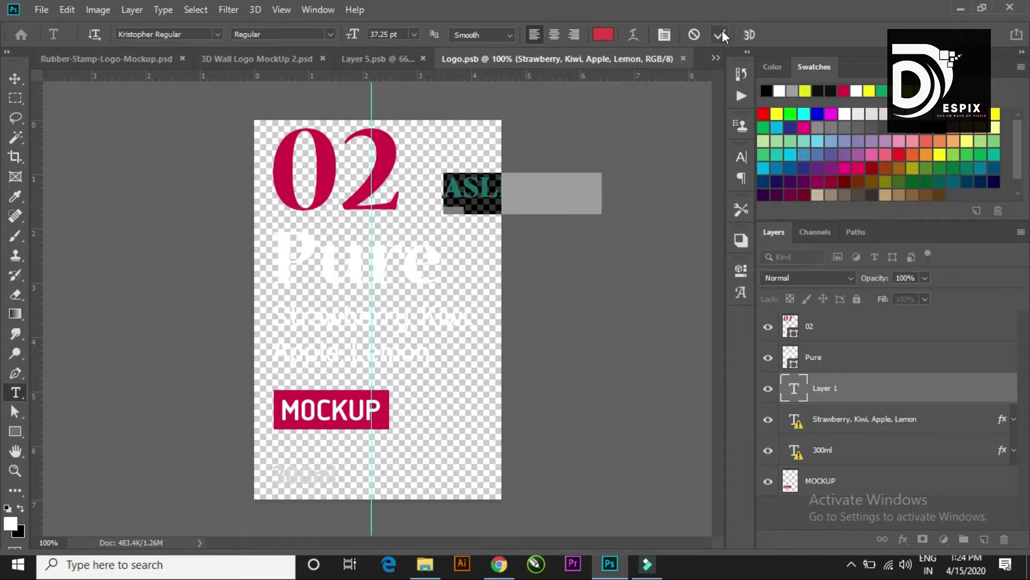
Step: Colour the ASLI FRUIT text white and commit it
{"action": "left_click", "coordinate": [604, 35]}
{"action": "left_click", "coordinate": [624, 288]}
{"action": "left_click", "coordinate": [951, 281]}
{"action": "left_click", "coordinate": [720, 35]}
Step: Move the ASLI FRUIT title left, scale it up, and place it just under the 02
{"action": "left_click", "coordinate": [15, 79]}
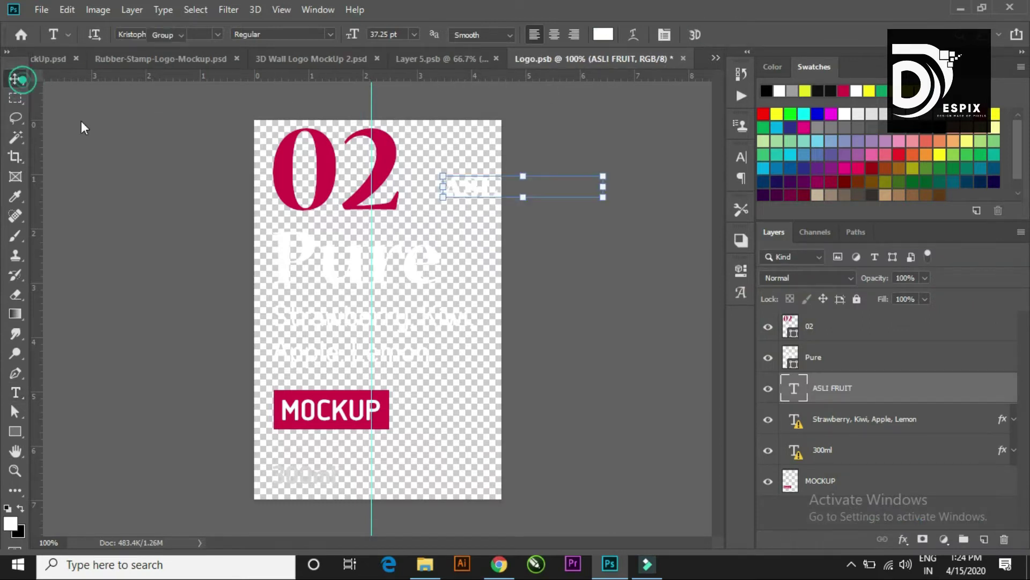
{"action": "left_click_drag", "start_coordinate": [480, 188], "coordinate": [312, 263]}
{"action": "left_click_drag", "start_coordinate": [425, 241], "coordinate": [513, 171]}
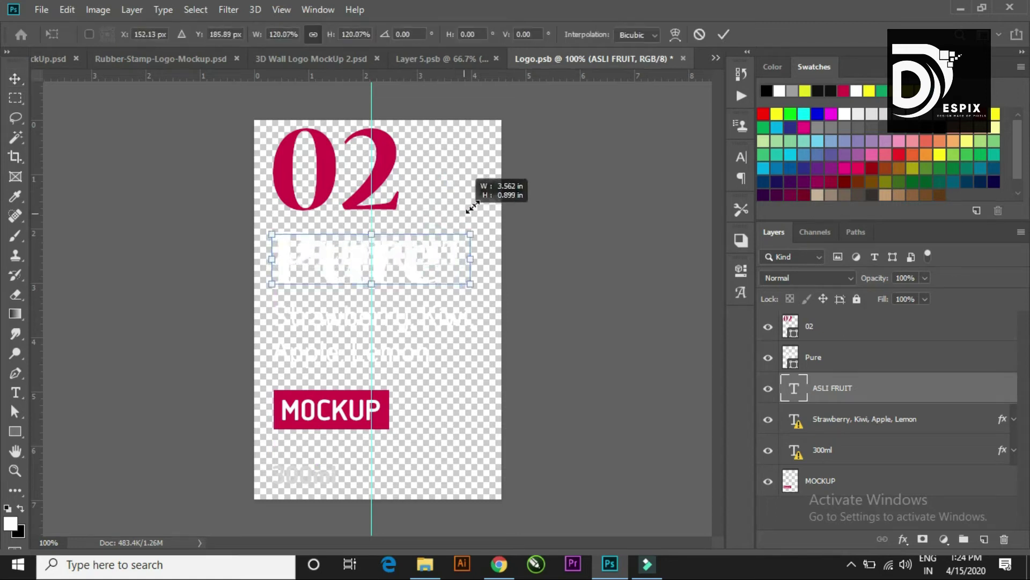
{"action": "left_click_drag", "start_coordinate": [433, 248], "coordinate": [417, 266]}
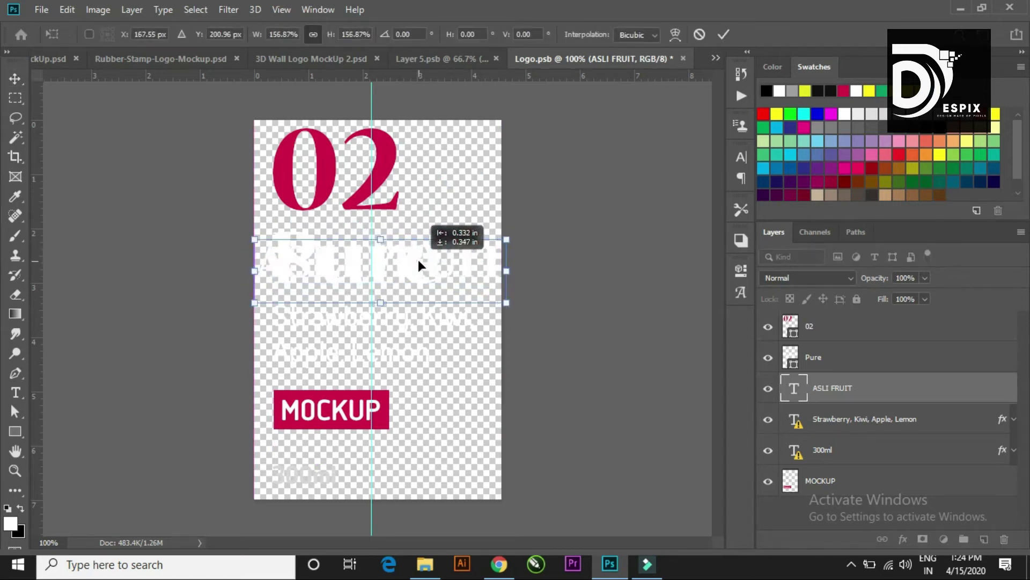
{"action": "left_click_drag", "start_coordinate": [509, 239], "coordinate": [495, 242]}
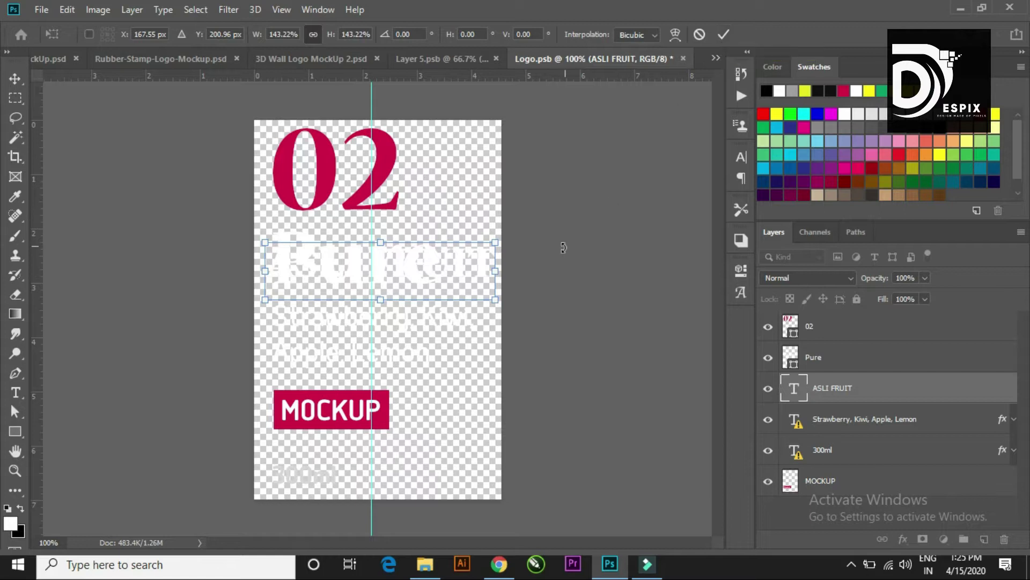
{"action": "scroll", "coordinate": [424, 267], "scroll_direction": "up", "scroll_amount": 1}
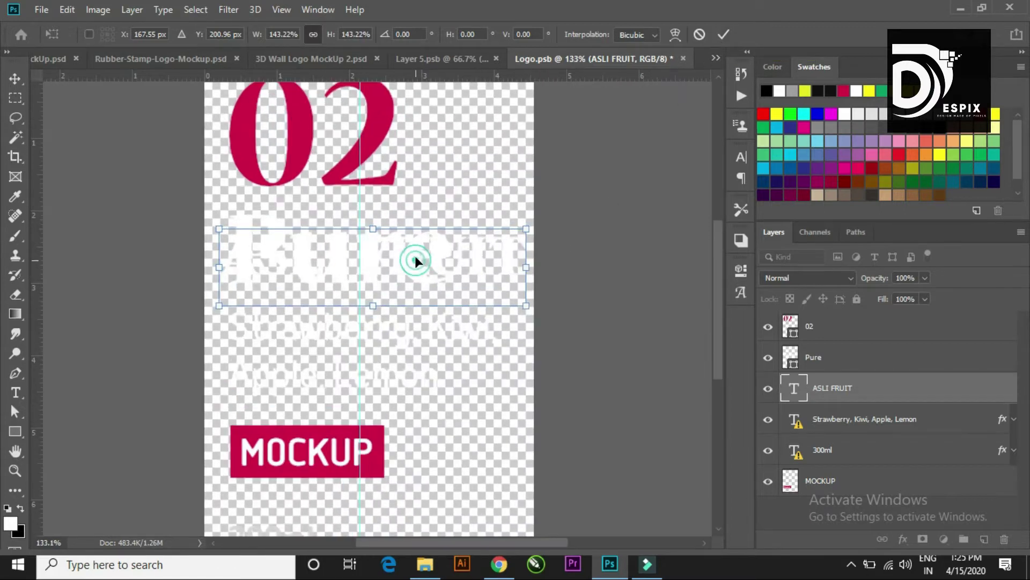
{"action": "left_click_drag", "start_coordinate": [415, 260], "coordinate": [411, 217]}
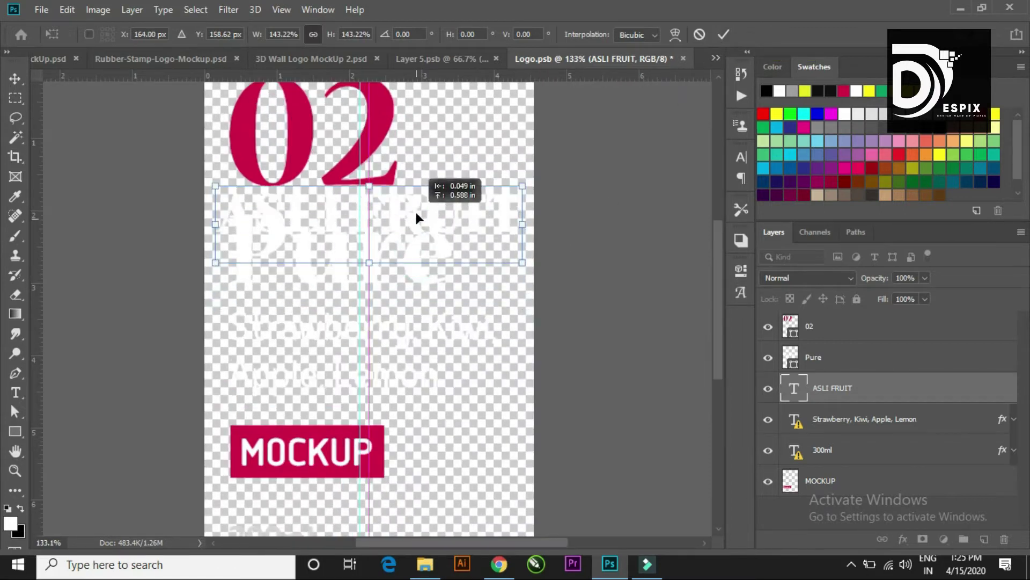
{"action": "left_click", "coordinate": [952, 485]}
{"action": "left_click", "coordinate": [985, 539]}
Step: Add a black-filled layer beneath MOCKUP as the label background
{"action": "left_click", "coordinate": [896, 479]}
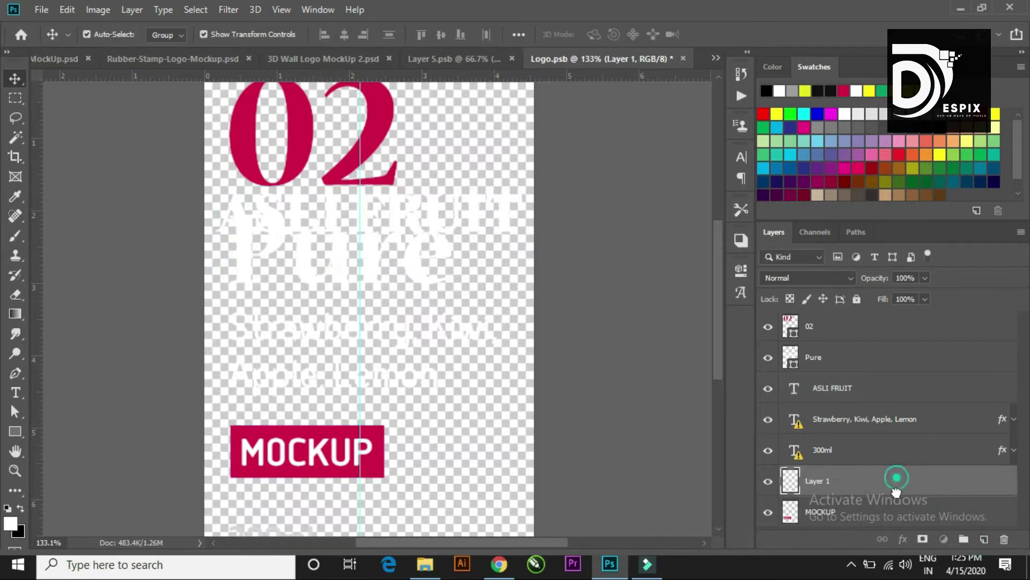
{"action": "left_click_drag", "start_coordinate": [896, 479], "coordinate": [894, 525]}
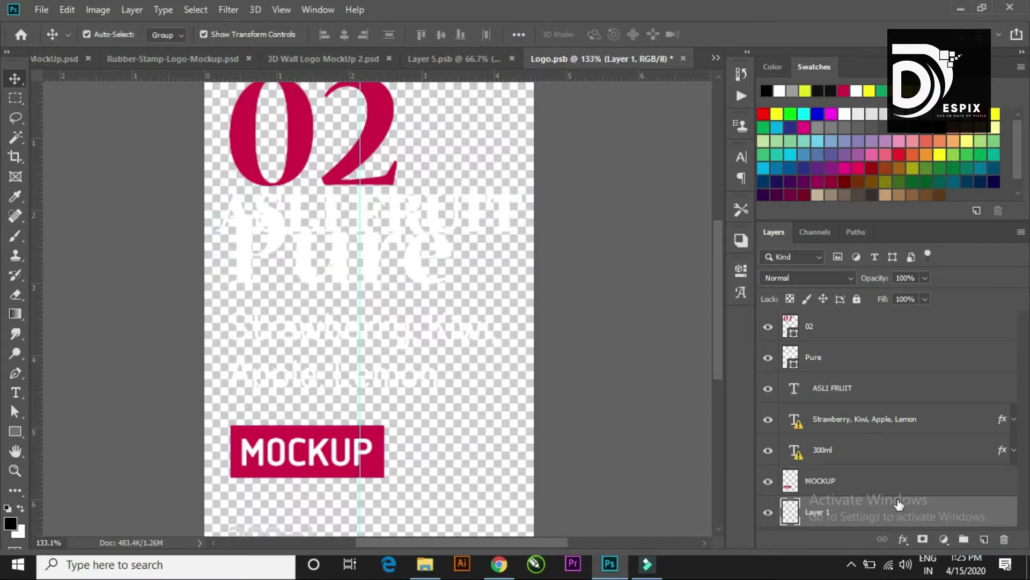
{"action": "key", "text": "alt+BackSpace"}
Step: Split the title into 'Asli' over 'FRUIT' and delete the Pure text layer
{"action": "left_click", "coordinate": [487, 228]}
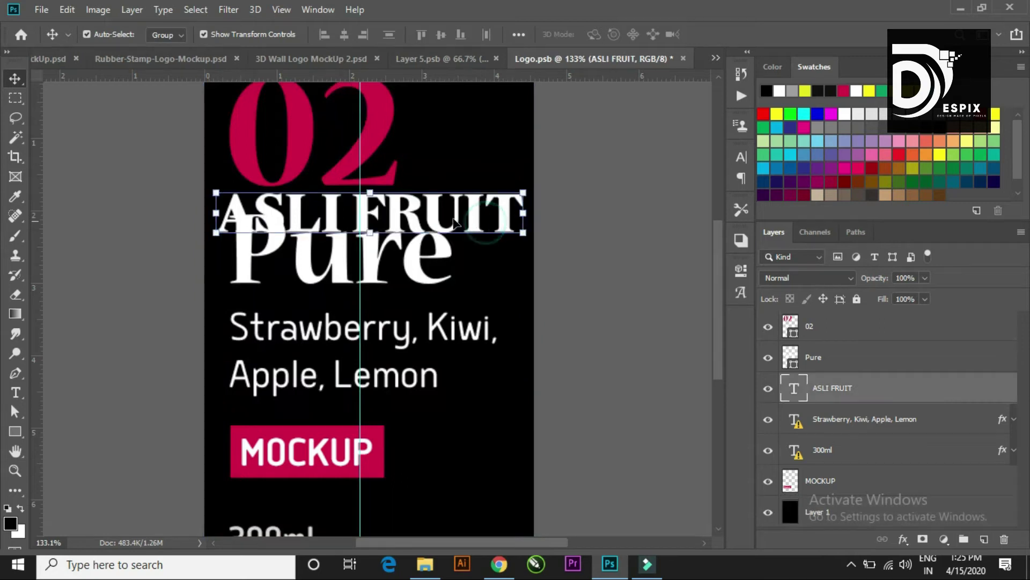
{"action": "double_click", "coordinate": [437, 212]}
{"action": "left_click", "coordinate": [354, 210]}
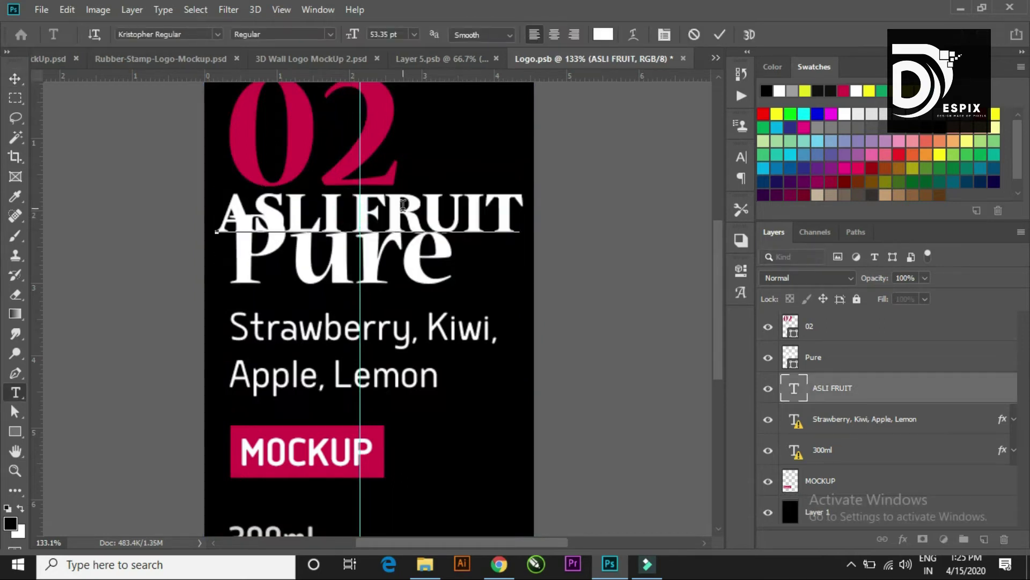
{"action": "key", "text": "Return"}
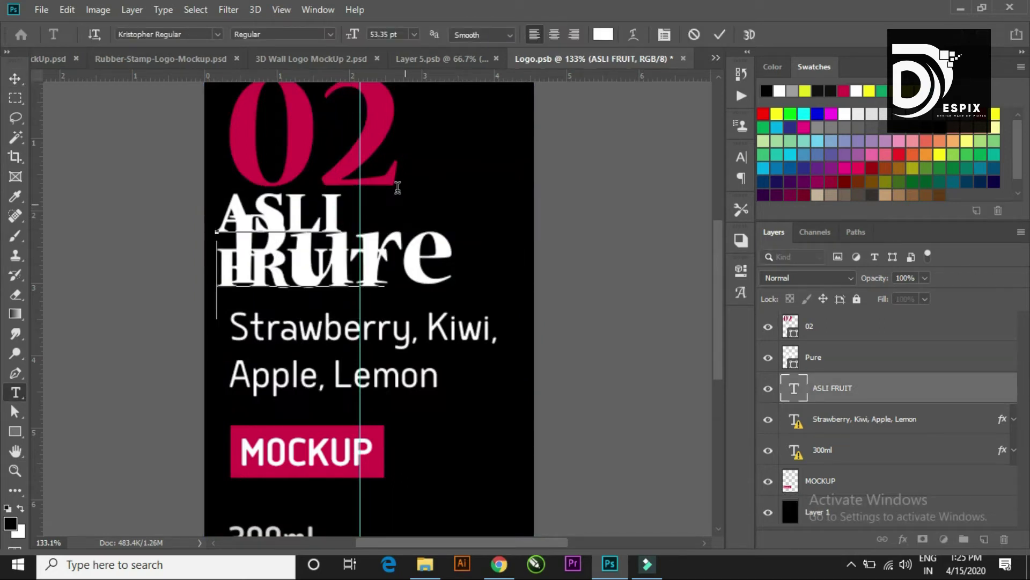
{"action": "left_click_drag", "start_coordinate": [337, 209], "coordinate": [246, 203]}
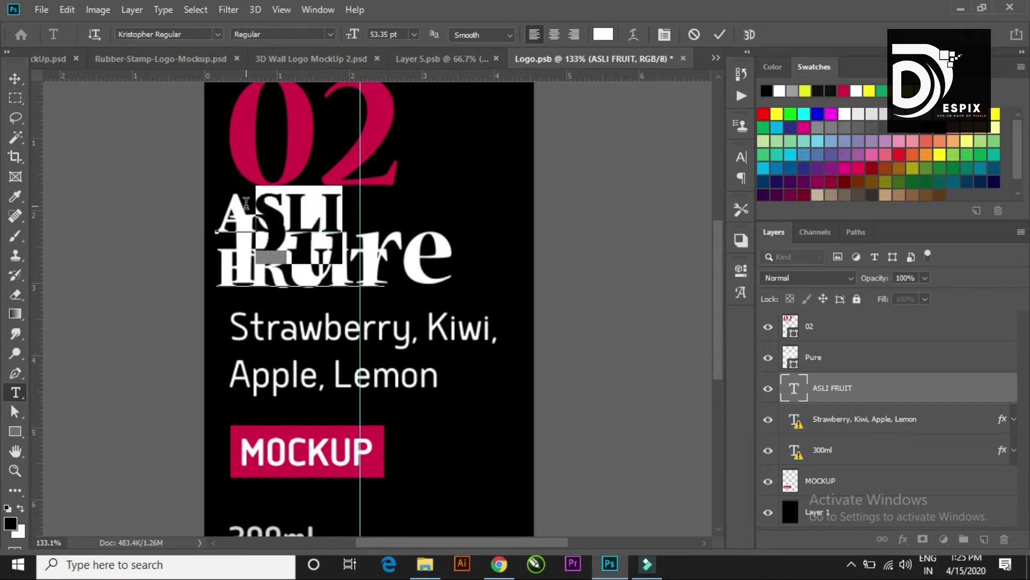
{"action": "type", "text": "sli"}
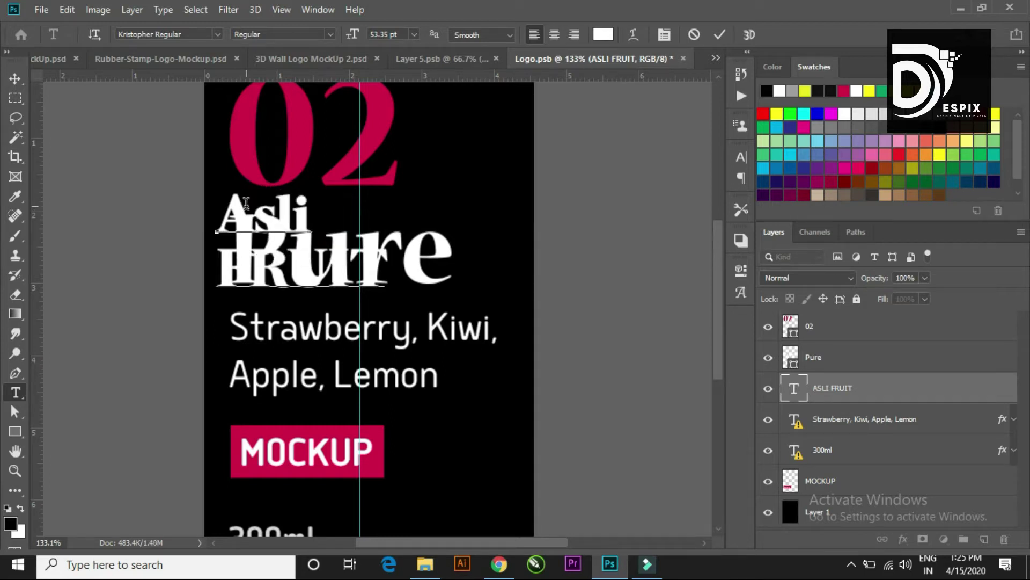
{"action": "left_click", "coordinate": [720, 35]}
{"action": "key", "text": "v"}
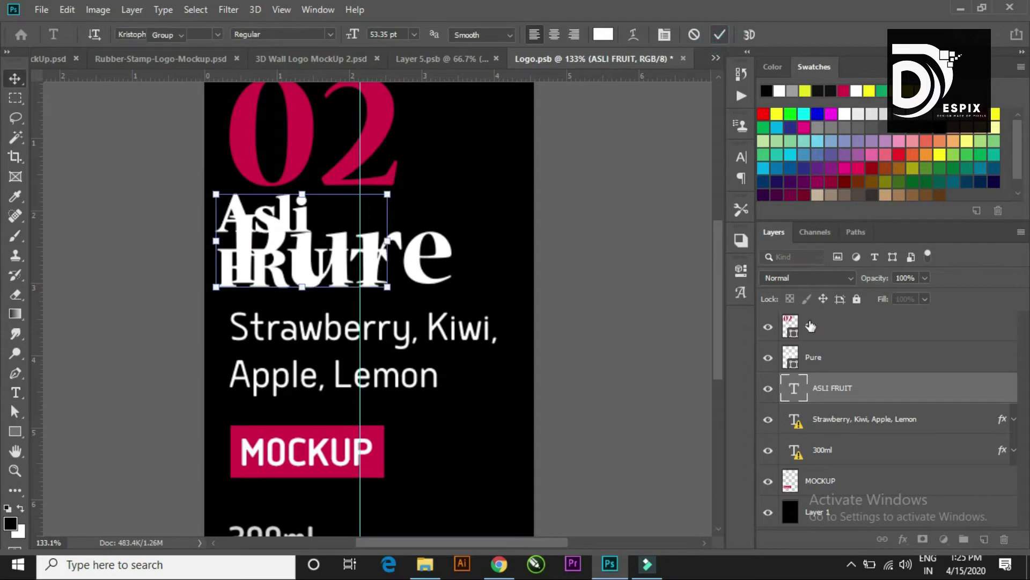
{"action": "left_click", "coordinate": [821, 354]}
{"action": "key", "text": "Delete"}
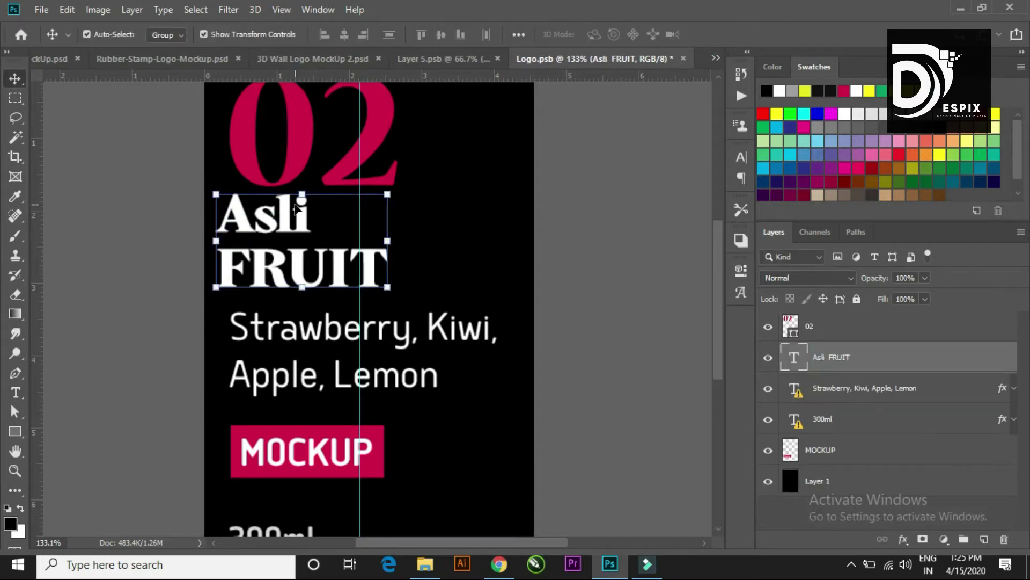
Step: Retype FRUIT as 'Fruit' and make the word much larger
{"action": "double_click", "coordinate": [312, 249]}
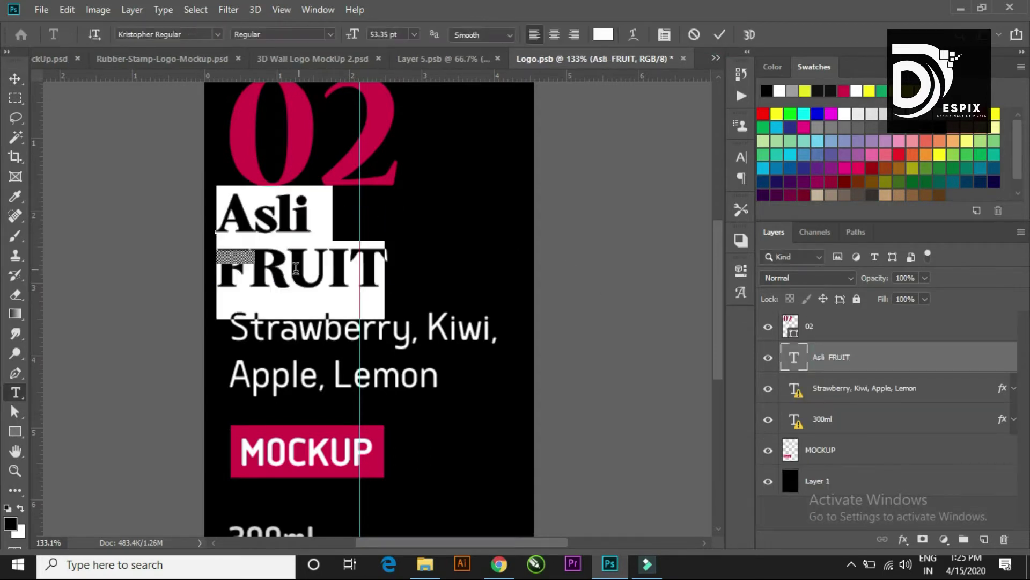
{"action": "left_click_drag", "start_coordinate": [249, 267], "coordinate": [448, 270]}
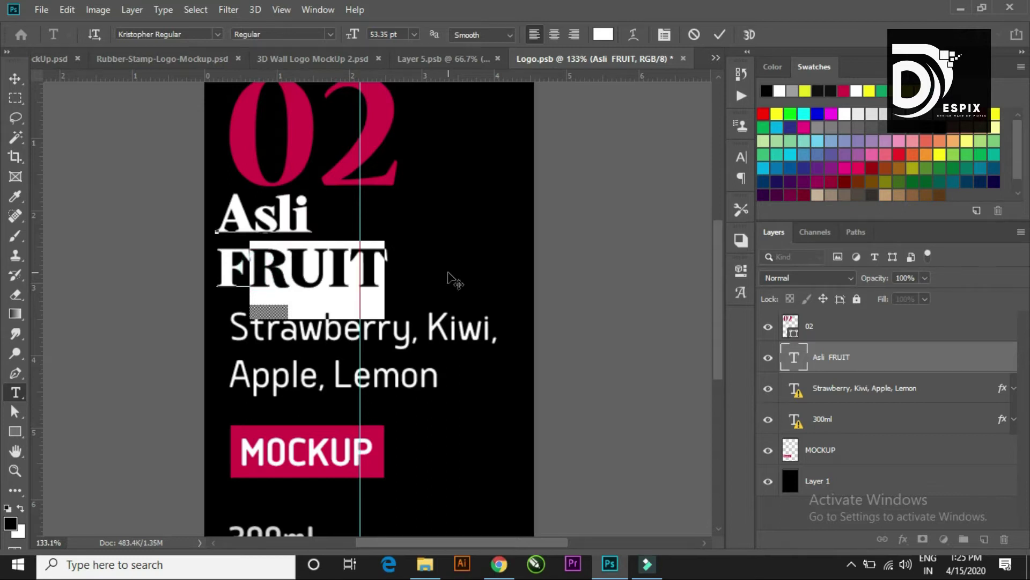
{"action": "type", "text": "ruit"}
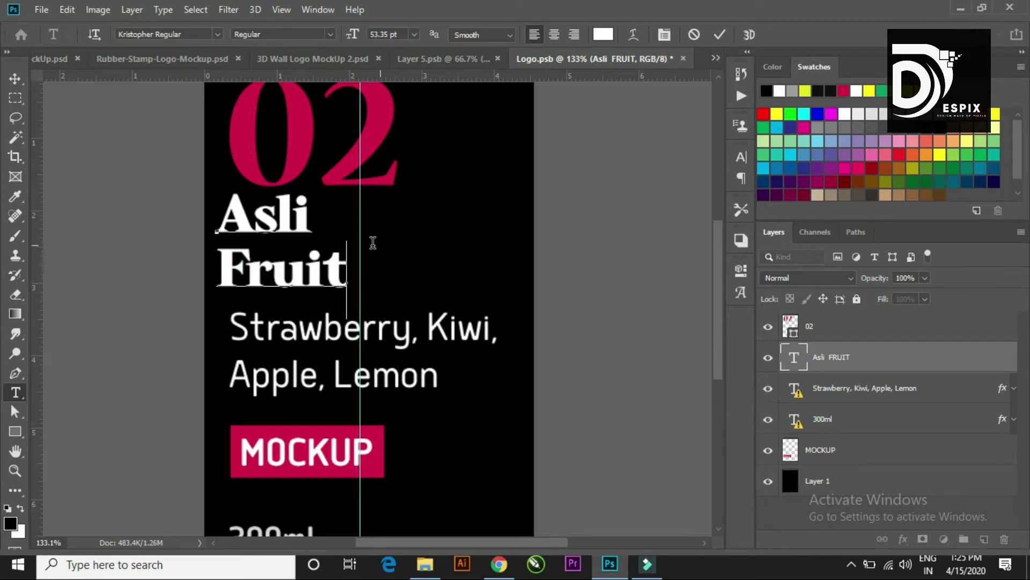
{"action": "double_click", "coordinate": [338, 267]}
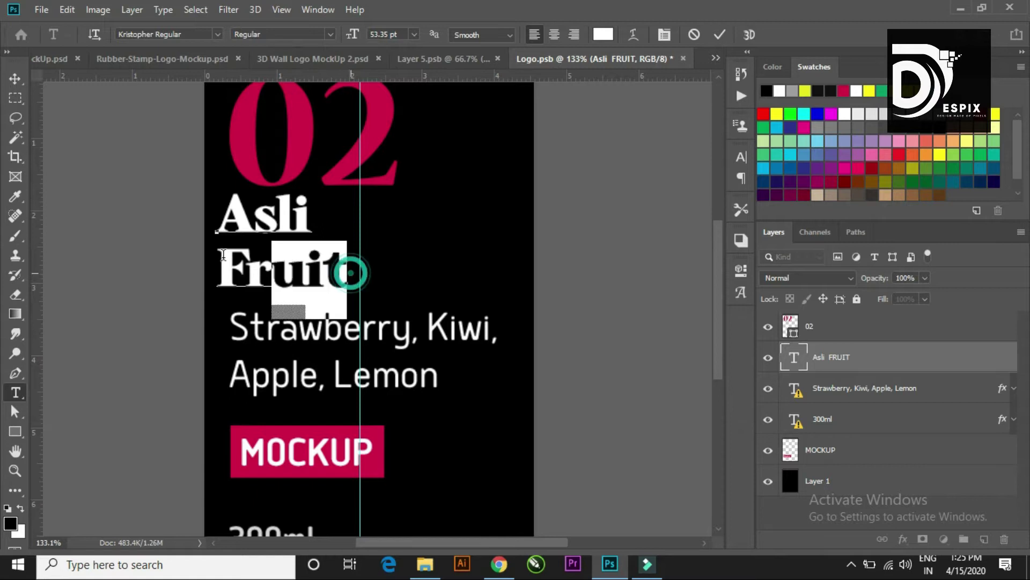
{"action": "left_click_drag", "start_coordinate": [354, 43], "coordinate": [384, 48]}
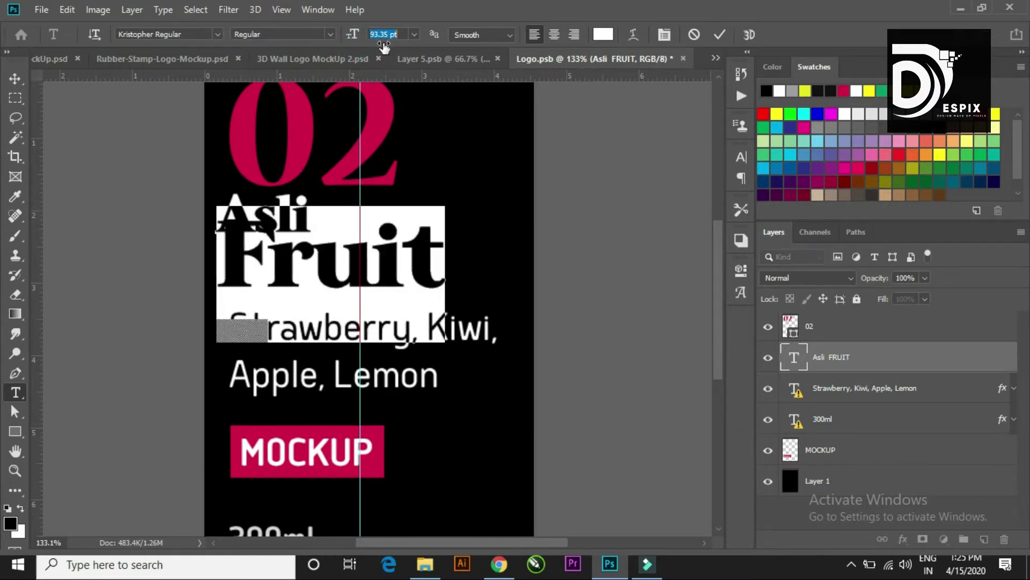
{"action": "left_click", "coordinate": [718, 37]}
{"action": "key", "text": "v"}
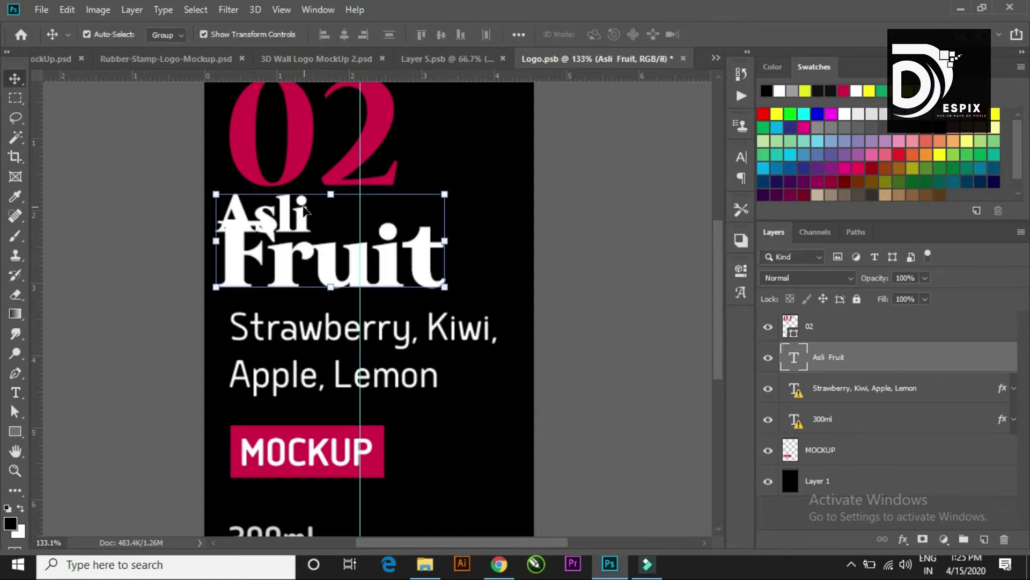
Step: Delete 'Asli' from the title, then Alt-drag a duplicate Fruit above it
{"action": "double_click", "coordinate": [304, 209]}
{"action": "left_click", "coordinate": [296, 200]}
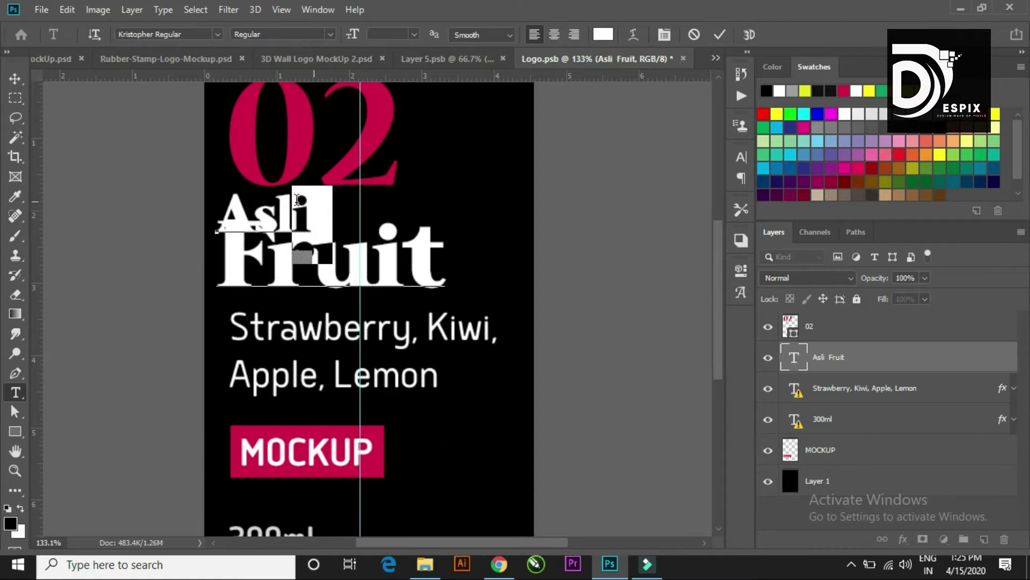
{"action": "left_click_drag", "start_coordinate": [297, 200], "coordinate": [216, 194]}
{"action": "key", "text": "BackSpace"}
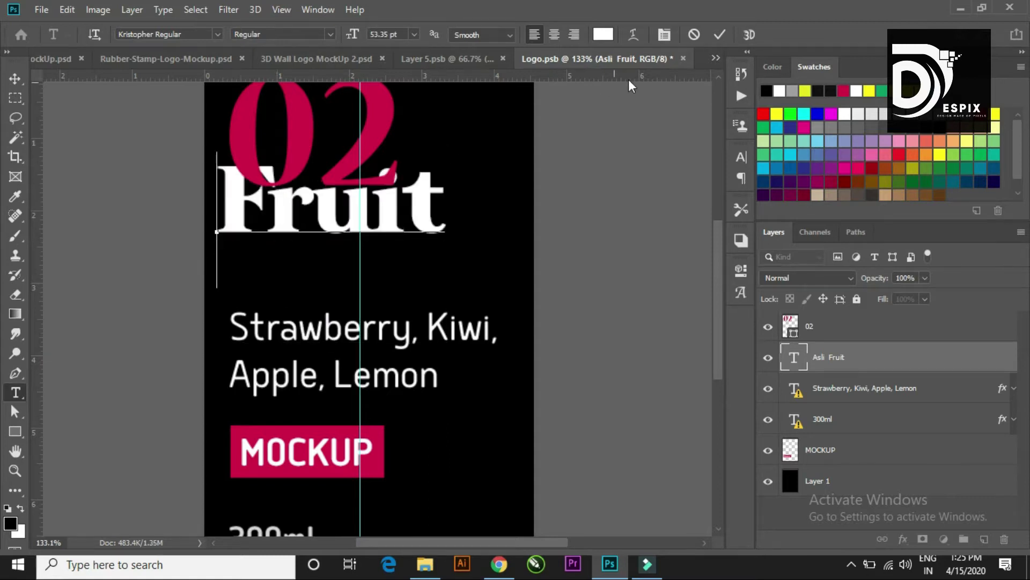
{"action": "left_click", "coordinate": [729, 35]}
{"action": "key", "text": "v"}
{"action": "mouse_move", "coordinate": [424, 208]}
{"action": "left_mouse_down"}
{"action": "mouse_move", "coordinate": [427, 256]}
{"action": "mouse_move", "coordinate": [434, 199]}
{"action": "left_mouse_up"}
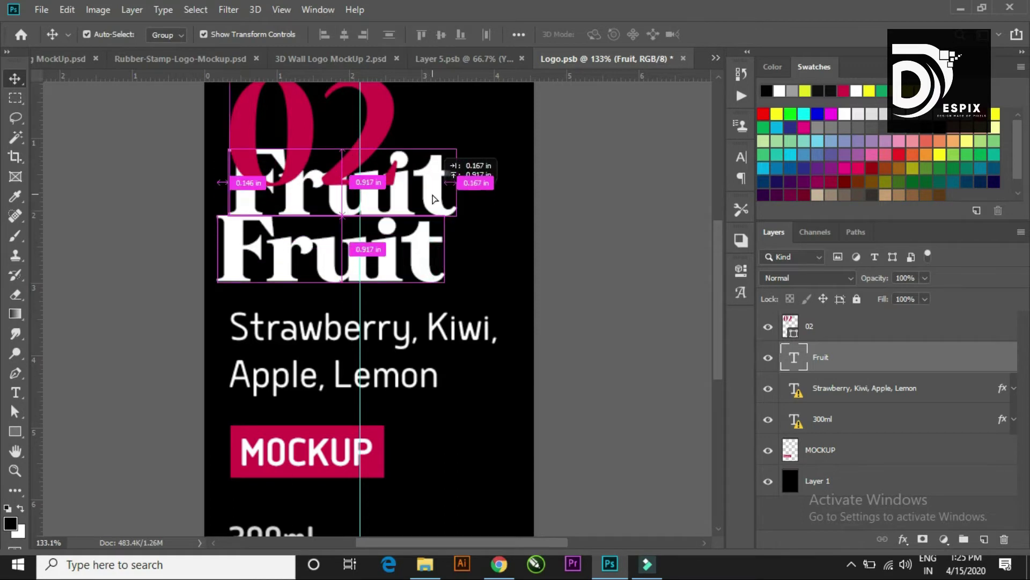
Step: Change the duplicate text to 'Asli' and place it just above Fruit
{"action": "double_click", "coordinate": [434, 198]}
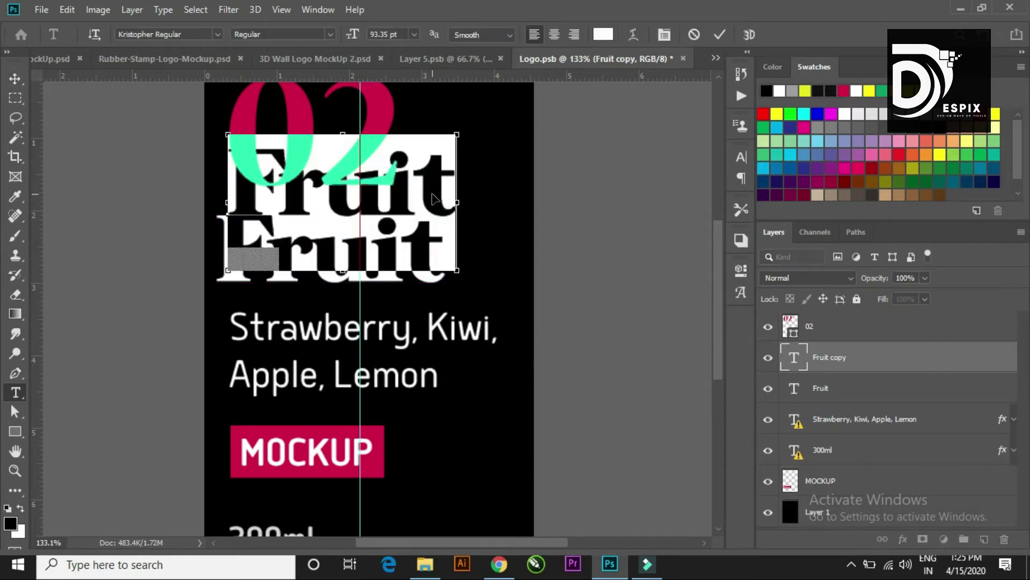
{"action": "type", "text": "Asli"}
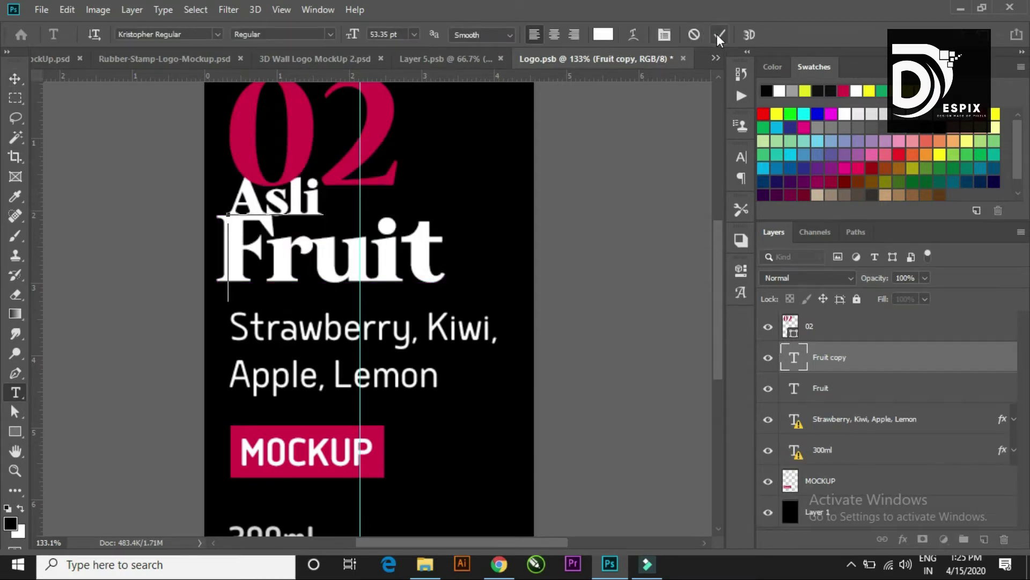
{"action": "left_click", "coordinate": [716, 34]}
{"action": "left_click", "coordinate": [15, 78]}
{"action": "left_click_drag", "start_coordinate": [311, 209], "coordinate": [354, 216]}
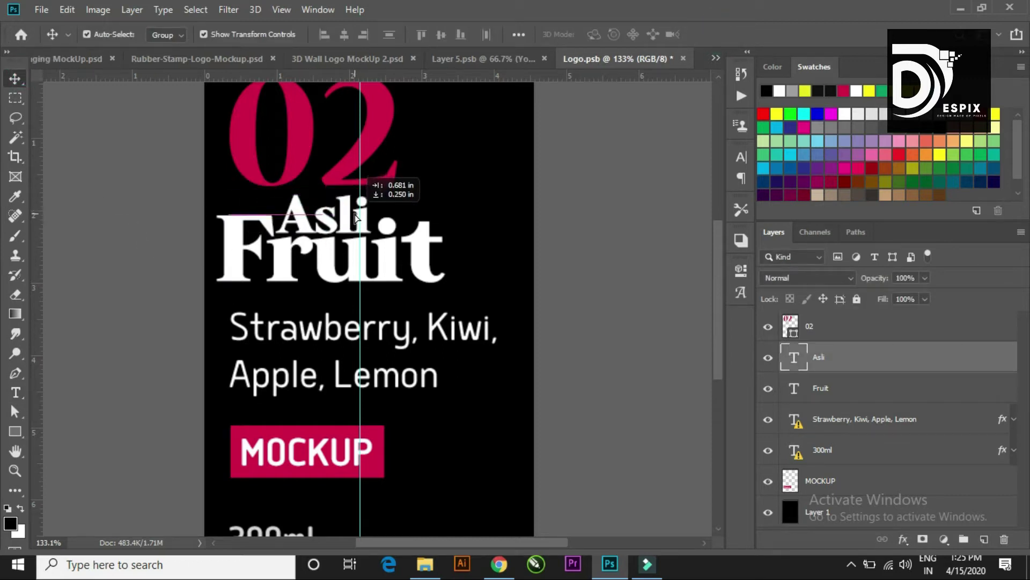
Step: Shrink Asli, then scale the Asli–Fruit pair down and move it above the fruit list
{"action": "key", "text": "ctrl+t"}
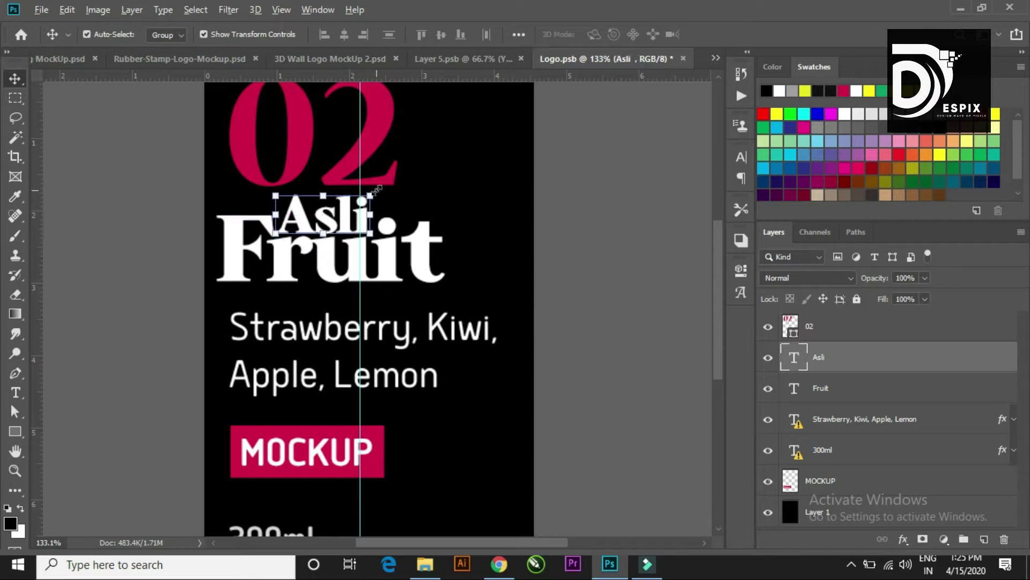
{"action": "left_click_drag", "start_coordinate": [374, 190], "coordinate": [339, 218]}
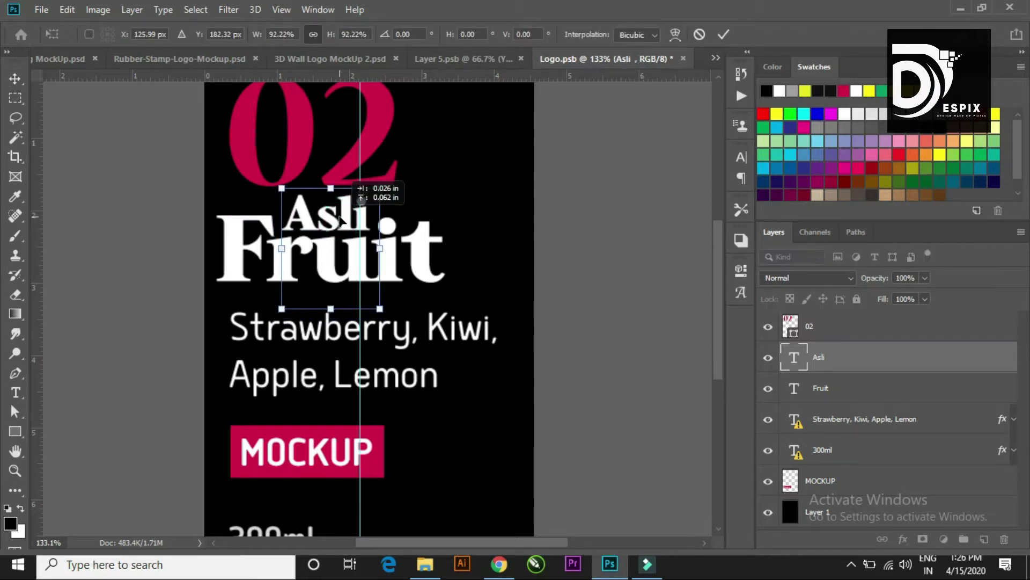
{"action": "left_click", "coordinate": [724, 34]}
{"action": "left_click", "coordinate": [402, 235], "text": "shift"}
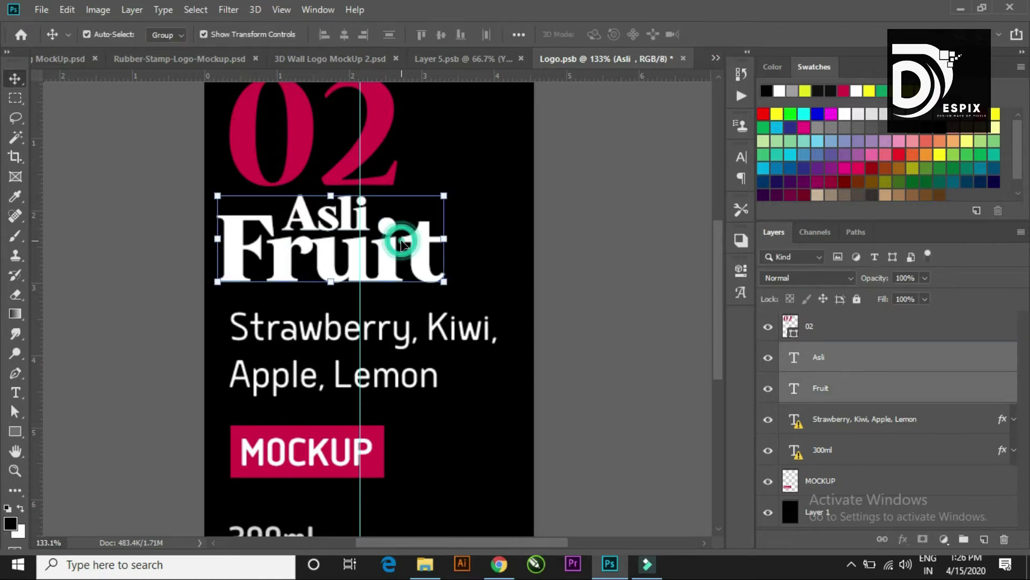
{"action": "left_click_drag", "start_coordinate": [444, 188], "coordinate": [416, 204]}
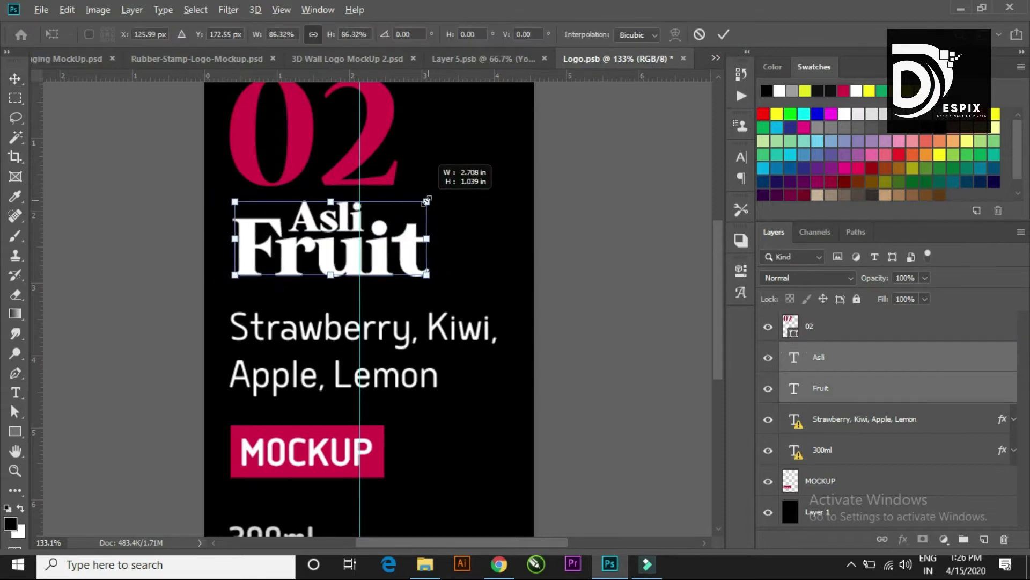
{"action": "left_click_drag", "start_coordinate": [325, 241], "coordinate": [322, 257]}
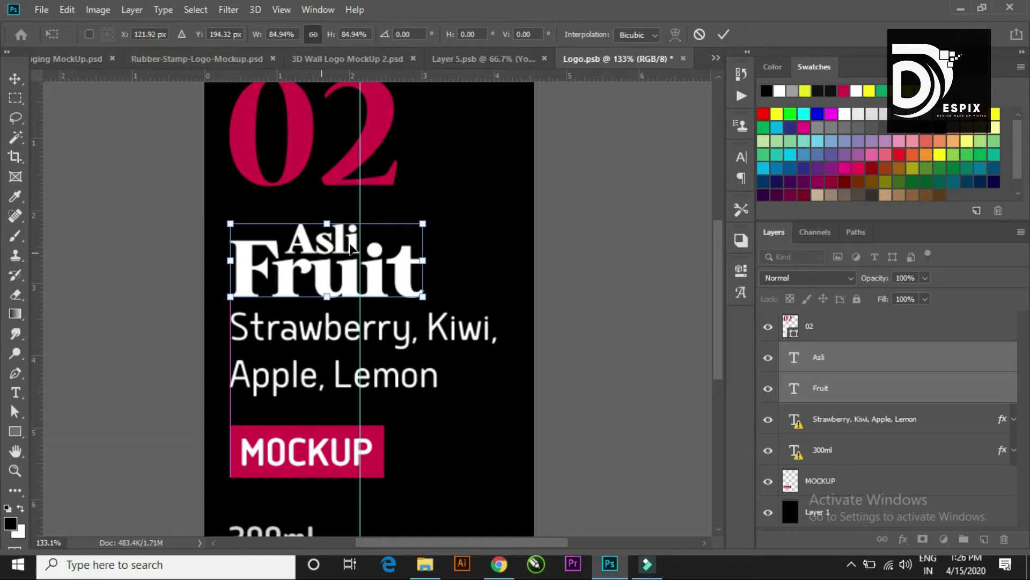
{"action": "left_click", "coordinate": [723, 35]}
Step: Select the MOCKUP badge layer and draw a rectangular marquee over the badge
{"action": "scroll", "coordinate": [501, 341], "scroll_direction": "down", "scroll_amount": 3}
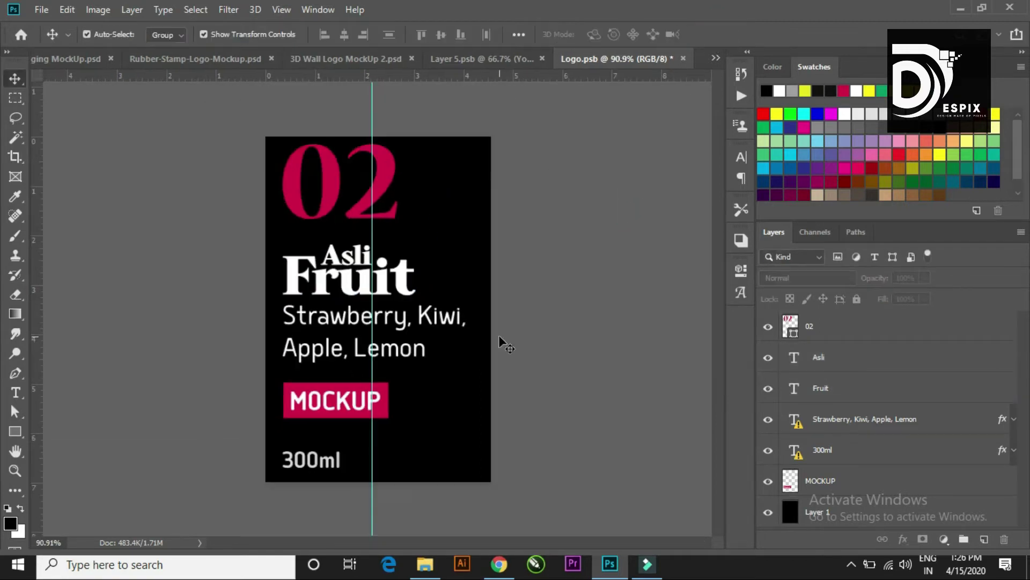
{"action": "scroll", "coordinate": [380, 402], "scroll_direction": "up", "scroll_amount": 4}
{"action": "scroll", "coordinate": [379, 409], "scroll_direction": "down", "scroll_amount": 2}
{"action": "scroll", "coordinate": [384, 328], "scroll_direction": "up", "scroll_amount": 1}
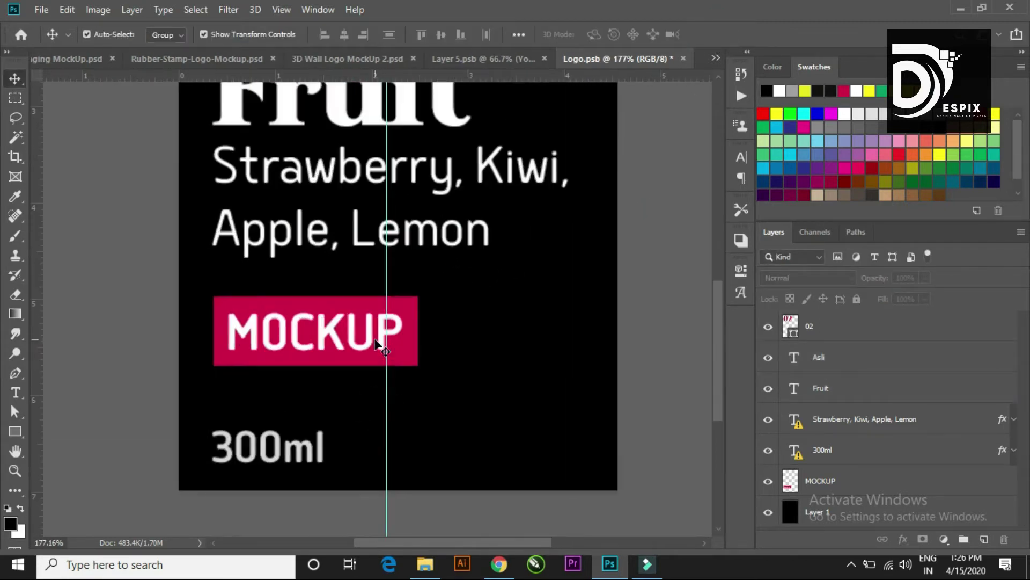
{"action": "scroll", "coordinate": [375, 365], "scroll_direction": "down", "scroll_amount": 2}
{"action": "scroll", "coordinate": [362, 384], "scroll_direction": "down", "scroll_amount": 2}
{"action": "left_click", "coordinate": [350, 422]}
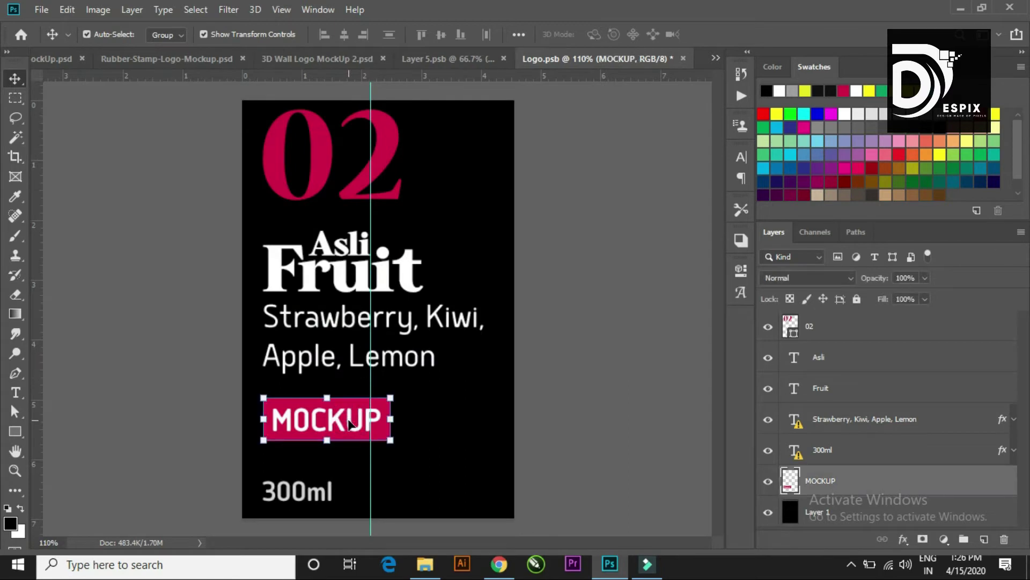
{"action": "left_click", "coordinate": [15, 97]}
{"action": "scroll", "coordinate": [288, 450], "scroll_direction": "up", "scroll_amount": 2}
{"action": "scroll", "coordinate": [229, 331], "scroll_direction": "up", "scroll_amount": 2}
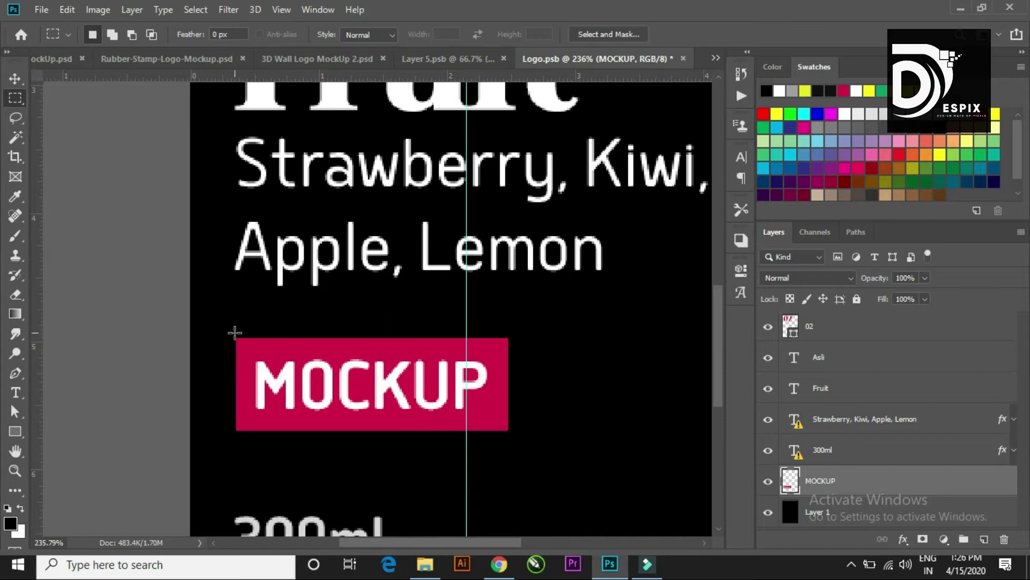
{"action": "left_click_drag", "start_coordinate": [235, 337], "coordinate": [507, 429]}
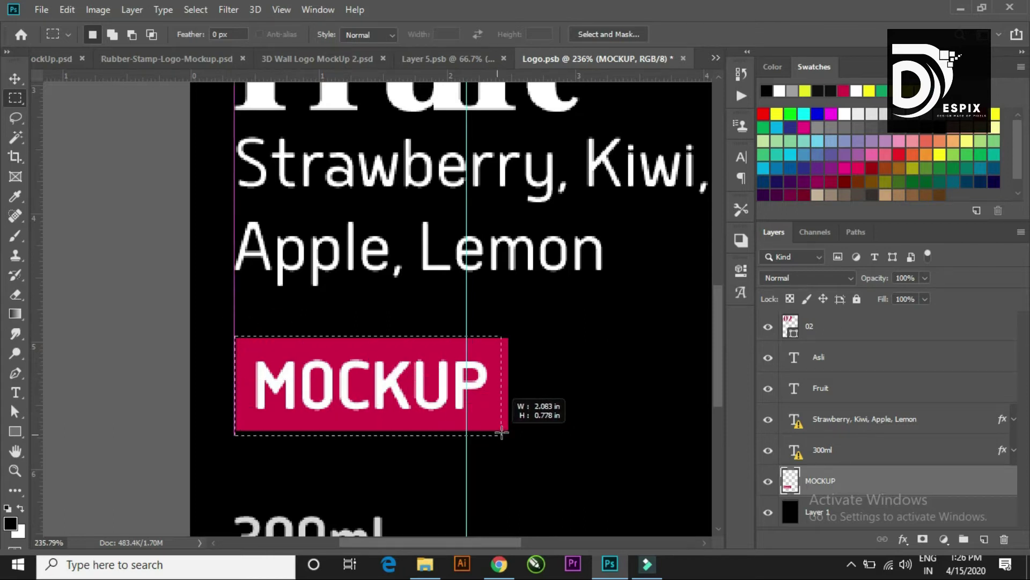
Step: Sample the badge's pink as foreground and fill the selection, hiding the MOCKUP word
{"action": "left_click", "coordinate": [10, 523]}
{"action": "left_click", "coordinate": [261, 427]}
{"action": "left_click", "coordinate": [968, 279]}
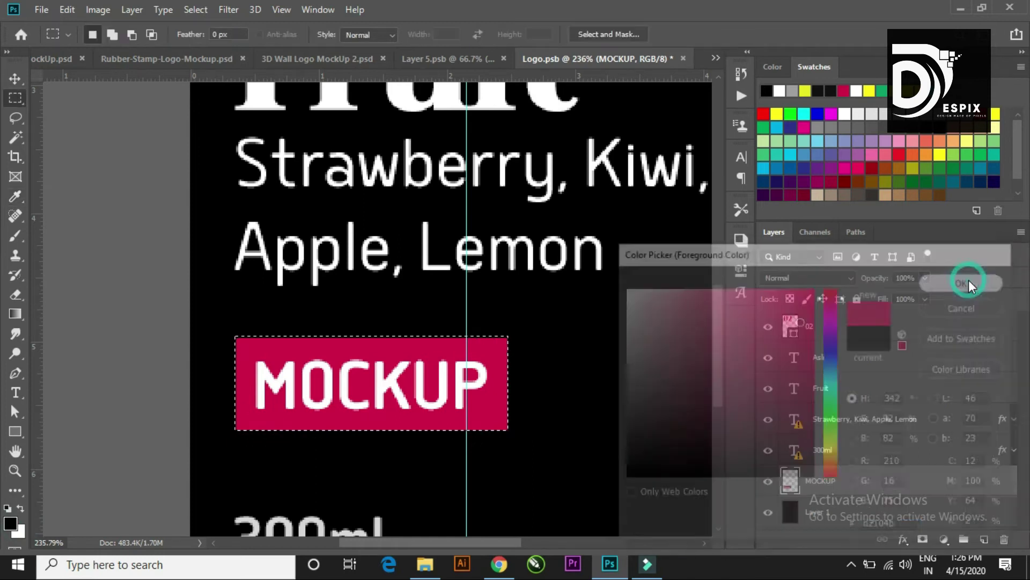
{"action": "key", "text": "alt+BackSpace"}
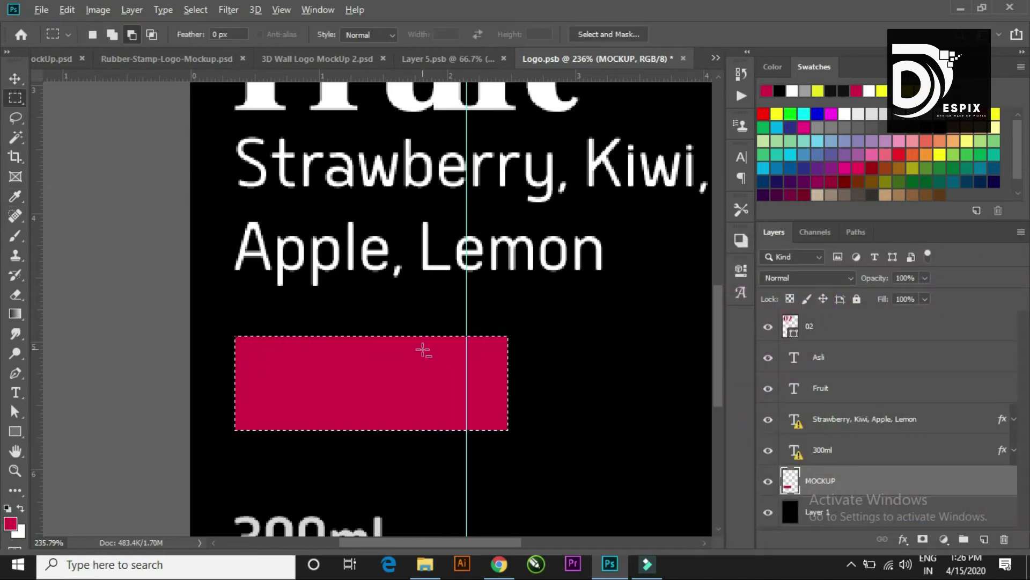
{"action": "scroll", "coordinate": [420, 350], "scroll_direction": "down", "scroll_amount": 5, "text": "alt"}
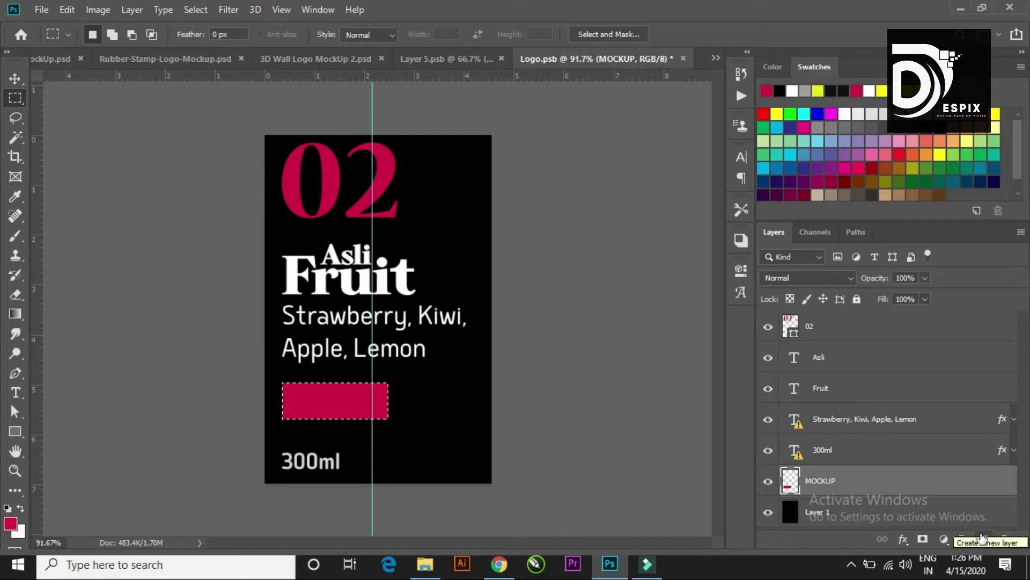
Step: On a new layer, type the price 100₹ right of the 02 and select it for recolouring
{"action": "left_click", "coordinate": [983, 538]}
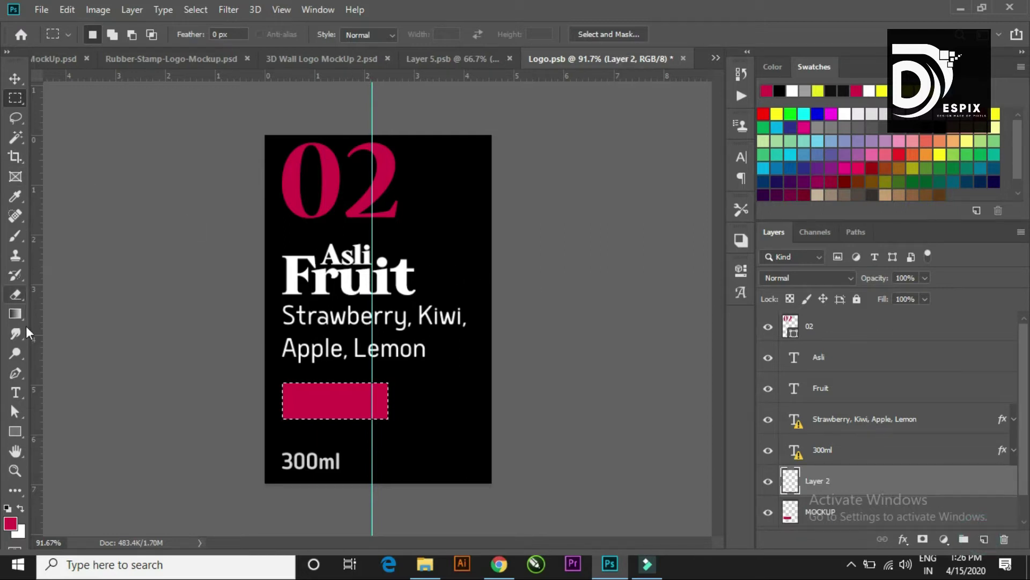
{"action": "left_click", "coordinate": [16, 393]}
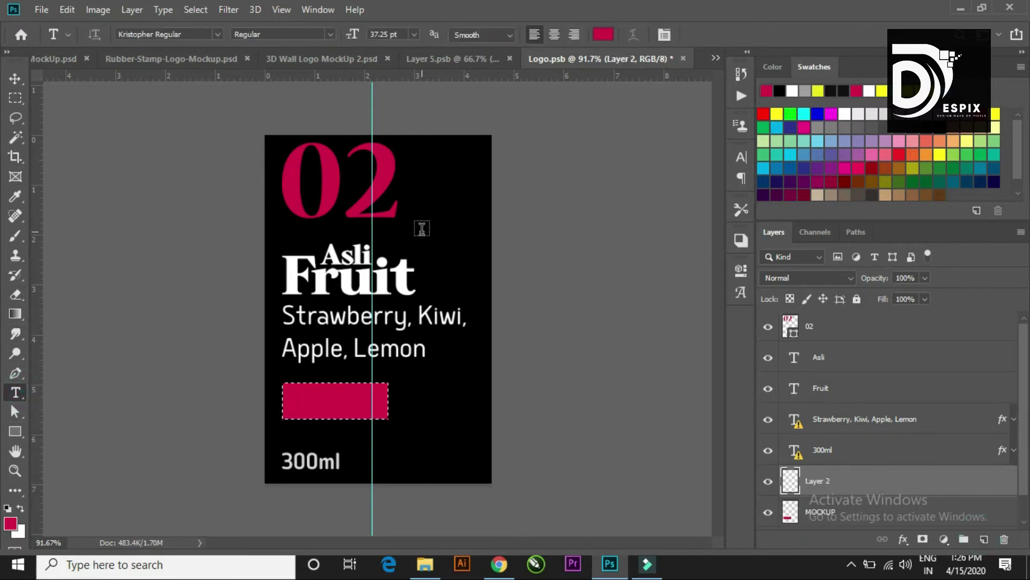
{"action": "left_click", "coordinate": [422, 230]}
{"action": "type", "text": "00"}
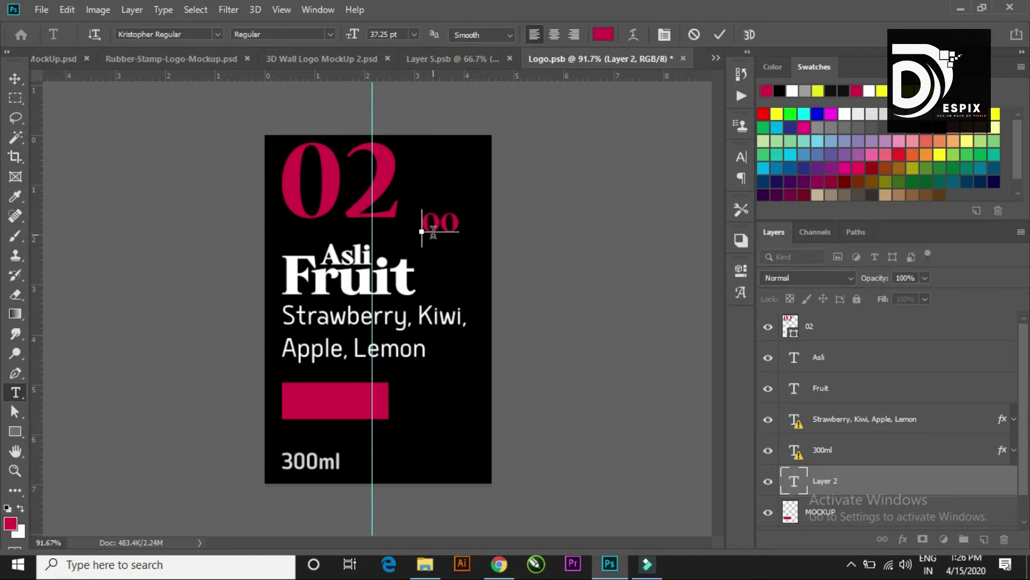
{"action": "type", "text": "1"}
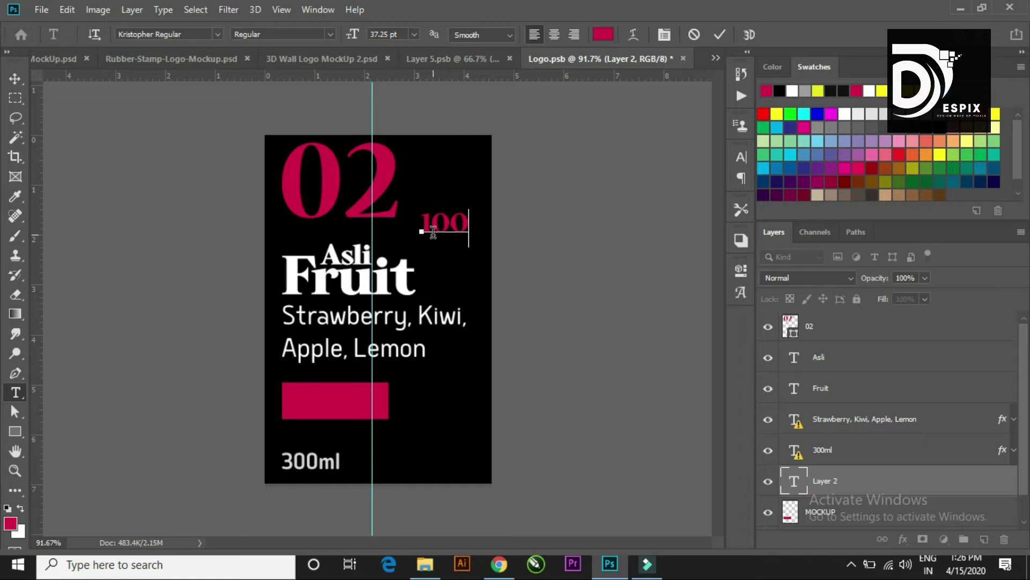
{"action": "key", "text": "ctrl"}
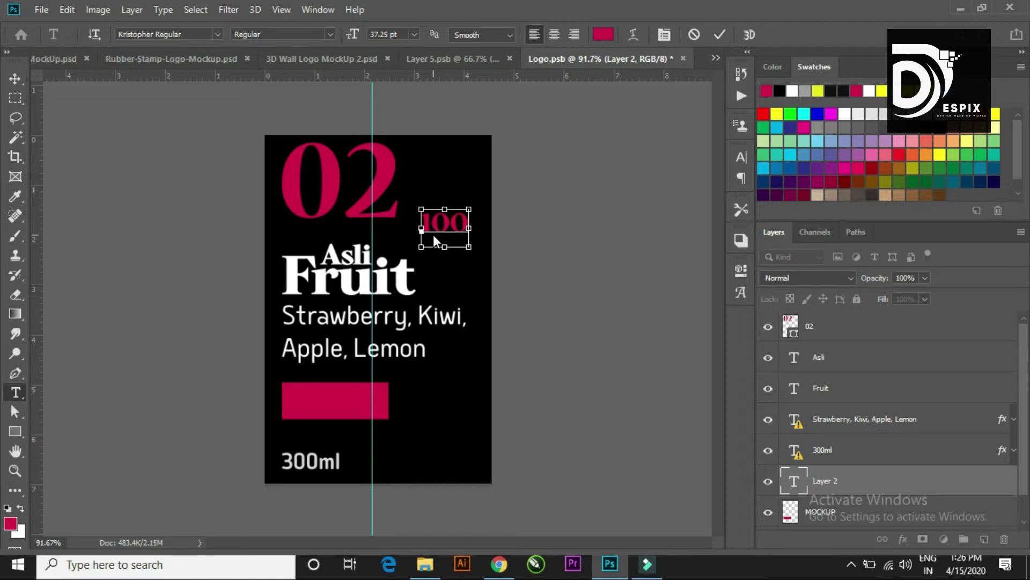
{"action": "type", "text": "₹"}
{"action": "key", "text": "ctrl+a"}
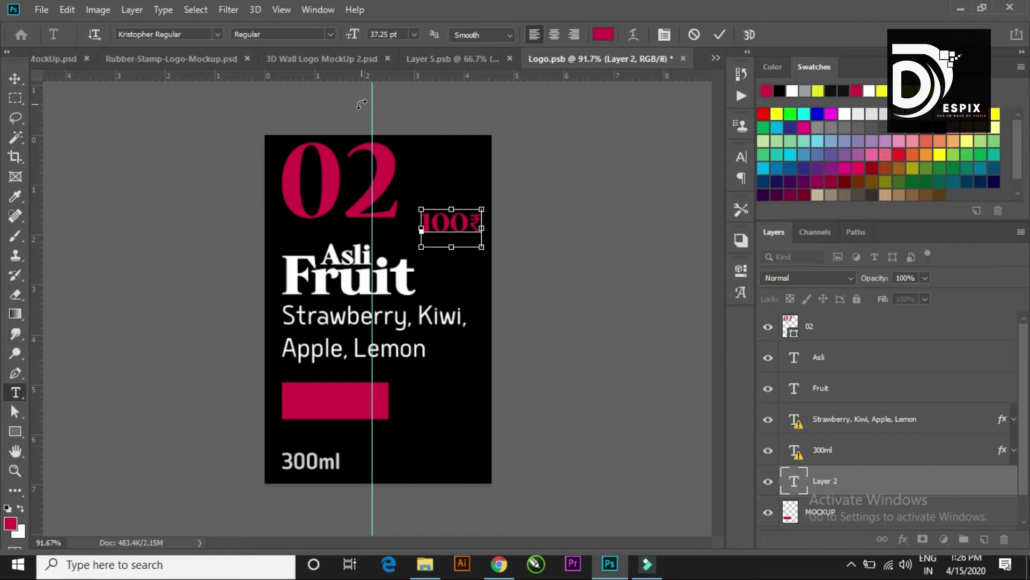
{"action": "left_click", "coordinate": [603, 35]}
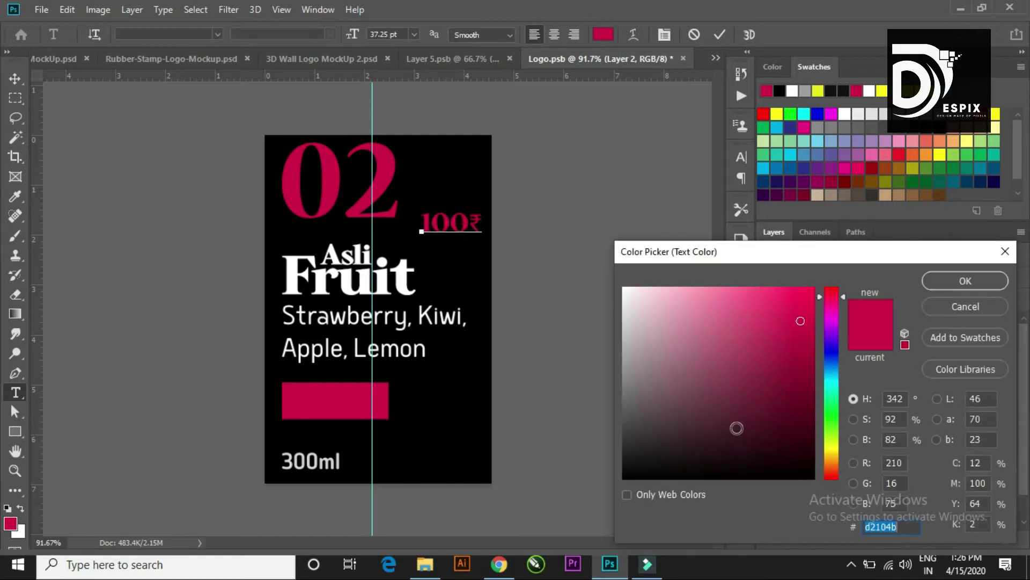
Step: Make the price text white (ffffff) and move the rupee sign to read ₹100
{"action": "type", "text": "ffffff"}
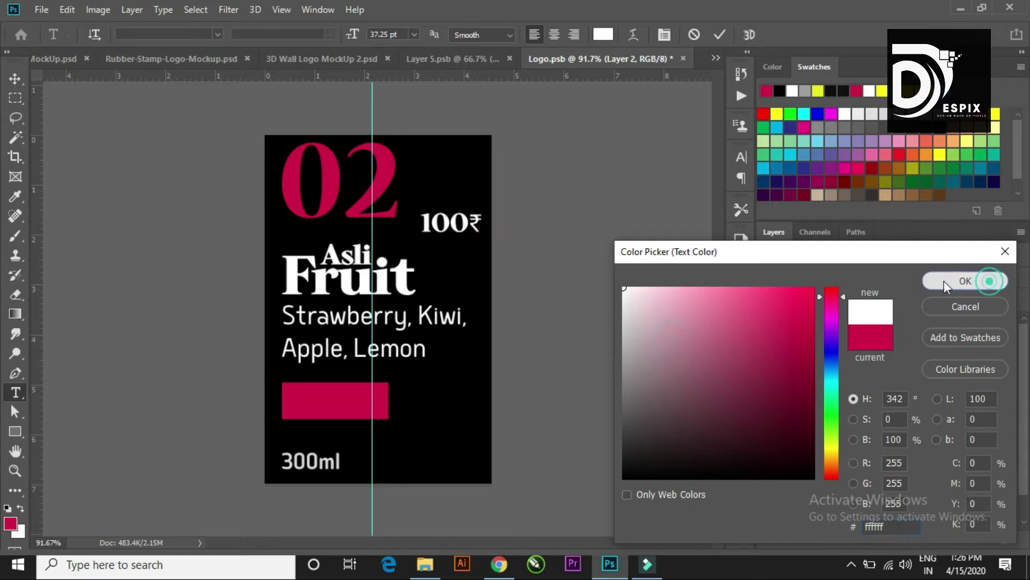
{"action": "left_click", "coordinate": [944, 281]}
{"action": "left_click", "coordinate": [477, 222]}
{"action": "key", "text": "BackSpace"}
{"action": "key", "text": "Home"}
{"action": "type", "text": "₹"}
{"action": "left_click", "coordinate": [719, 34]}
{"action": "key", "text": "v"}
Step: Move ₹100 onto the pink box and centre it horizontally and vertically on it
{"action": "left_click_drag", "start_coordinate": [439, 224], "coordinate": [312, 403]}
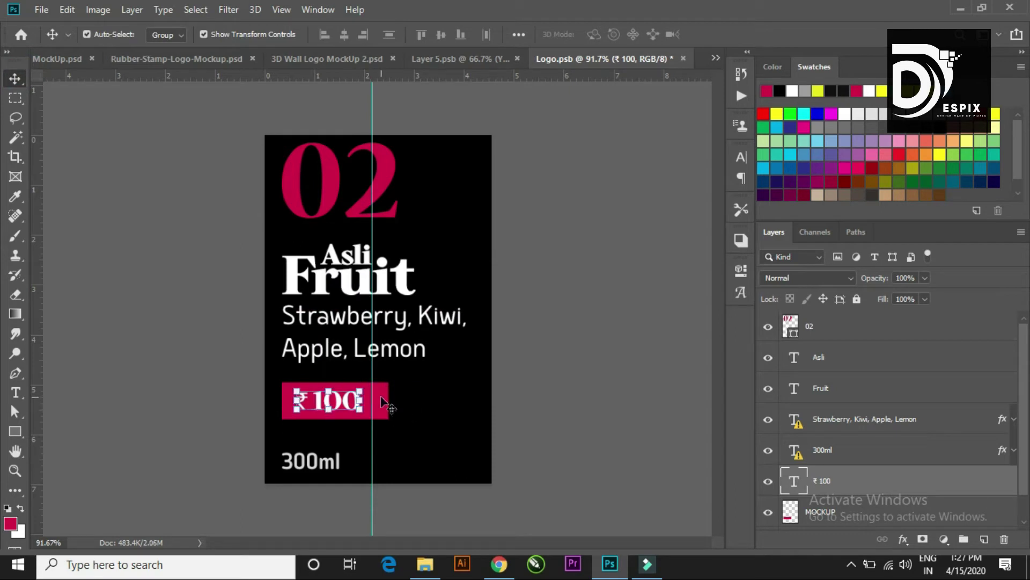
{"action": "left_click", "coordinate": [385, 404], "text": "shift"}
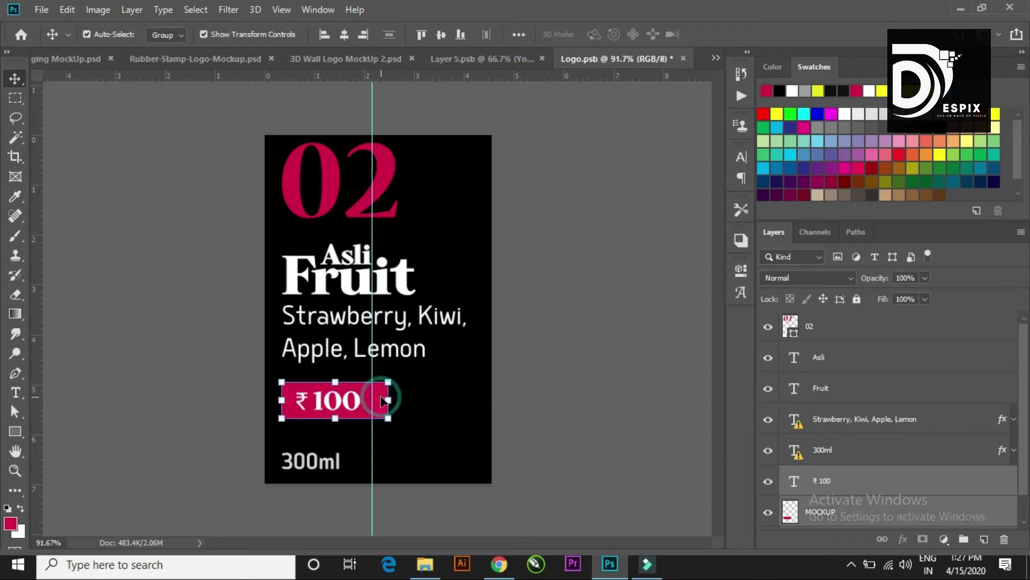
{"action": "left_click", "coordinate": [344, 34]}
{"action": "left_click", "coordinate": [441, 34]}
{"action": "left_click", "coordinate": [598, 318]}
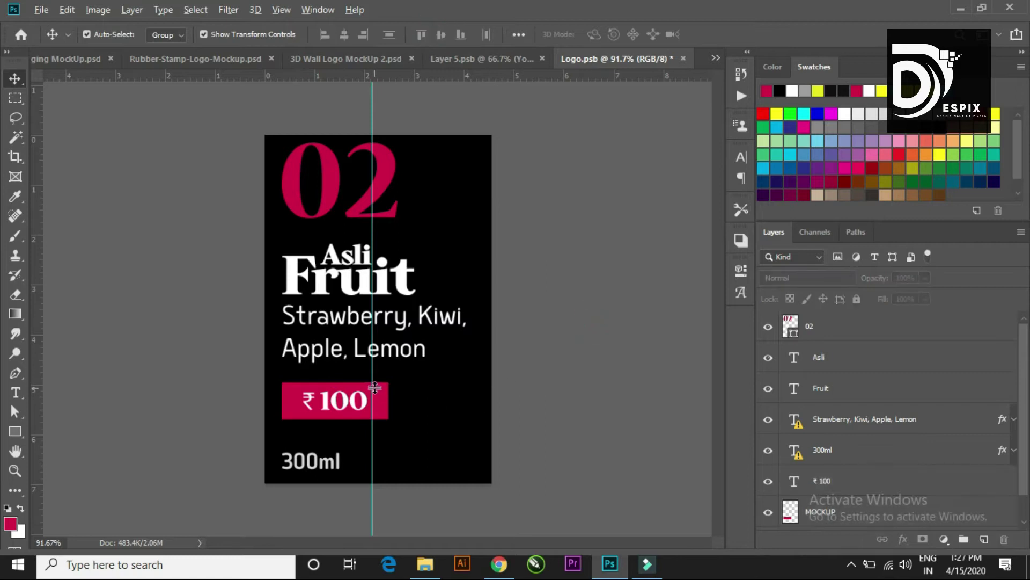
{"action": "scroll", "coordinate": [377, 307], "scroll_direction": "up", "scroll_amount": 1, "text": "alt"}
{"action": "scroll", "coordinate": [369, 331], "scroll_direction": "up", "scroll_amount": 2, "text": "alt"}
Step: Scale the Asli and Fruit heading down slightly and nudge it into place
{"action": "left_click", "coordinate": [300, 274]}
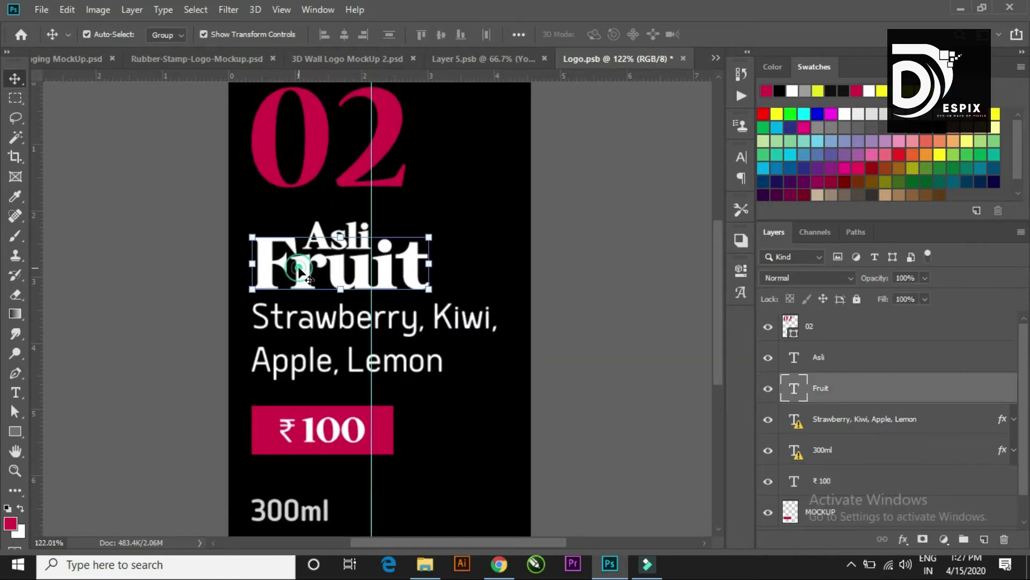
{"action": "scroll", "coordinate": [353, 232], "scroll_direction": "up", "scroll_amount": 5, "text": "alt"}
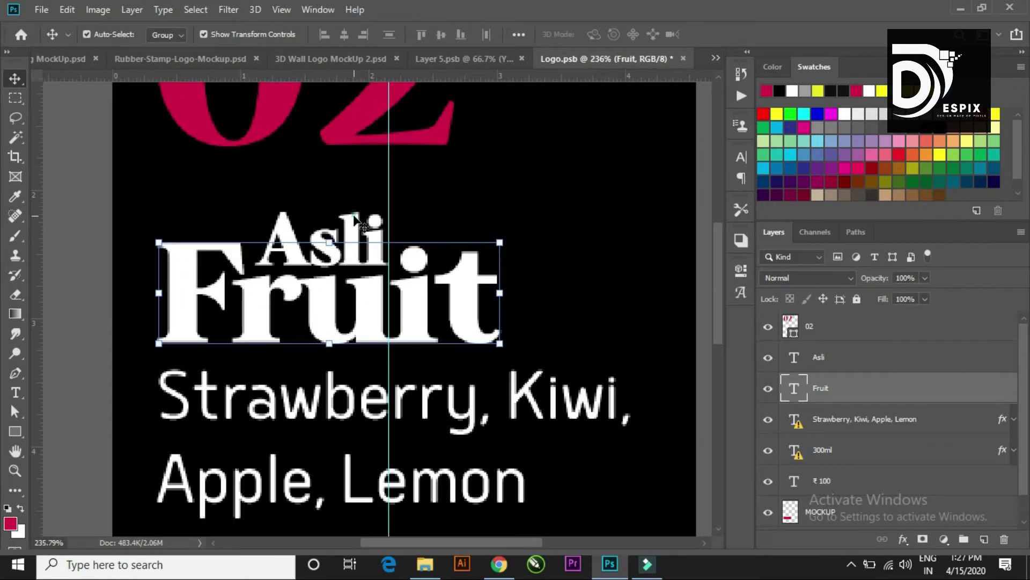
{"action": "left_click", "coordinate": [354, 220], "text": "shift"}
{"action": "left_click_drag", "start_coordinate": [500, 213], "coordinate": [477, 221]}
{"action": "left_click_drag", "start_coordinate": [330, 310], "coordinate": [315, 322]}
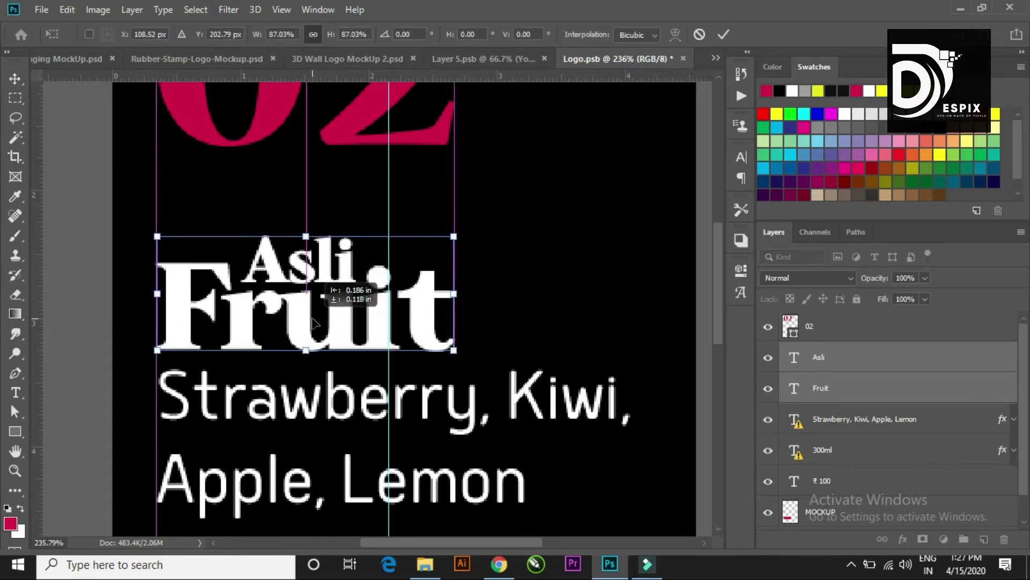
{"action": "left_click", "coordinate": [720, 36]}
Step: Move Asli left so it lines up with the left edge of Fruit
{"action": "left_click", "coordinate": [124, 225]}
{"action": "scroll", "coordinate": [290, 248], "scroll_direction": "up", "scroll_amount": 1}
{"action": "left_click_drag", "start_coordinate": [299, 285], "coordinate": [191, 245]}
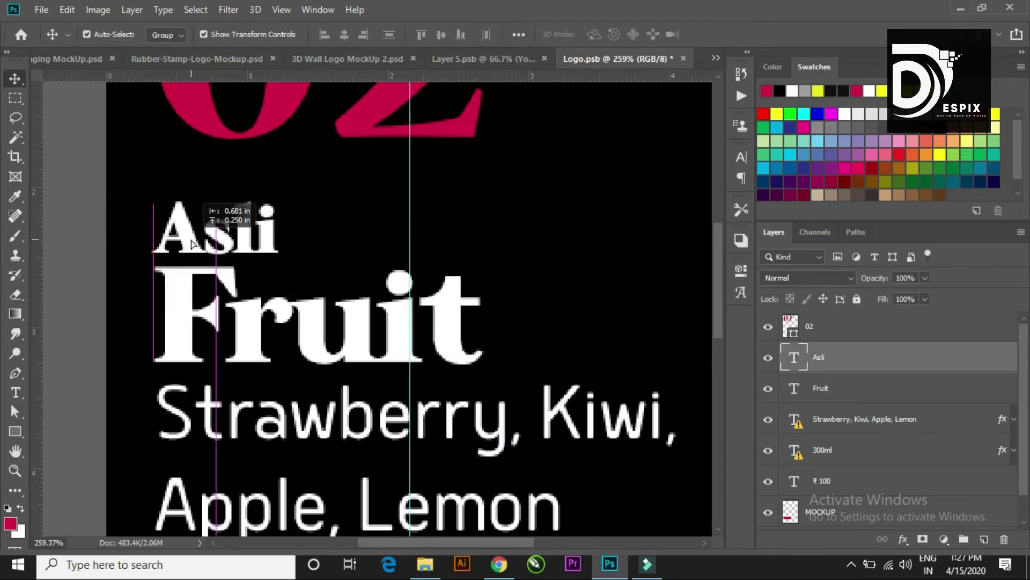
{"action": "scroll", "coordinate": [370, 290], "scroll_direction": "down", "scroll_amount": 10}
Step: Shrink the fruit list text and lower it slightly, dismissing the missing-fonts warning
{"action": "left_click", "coordinate": [183, 297]}
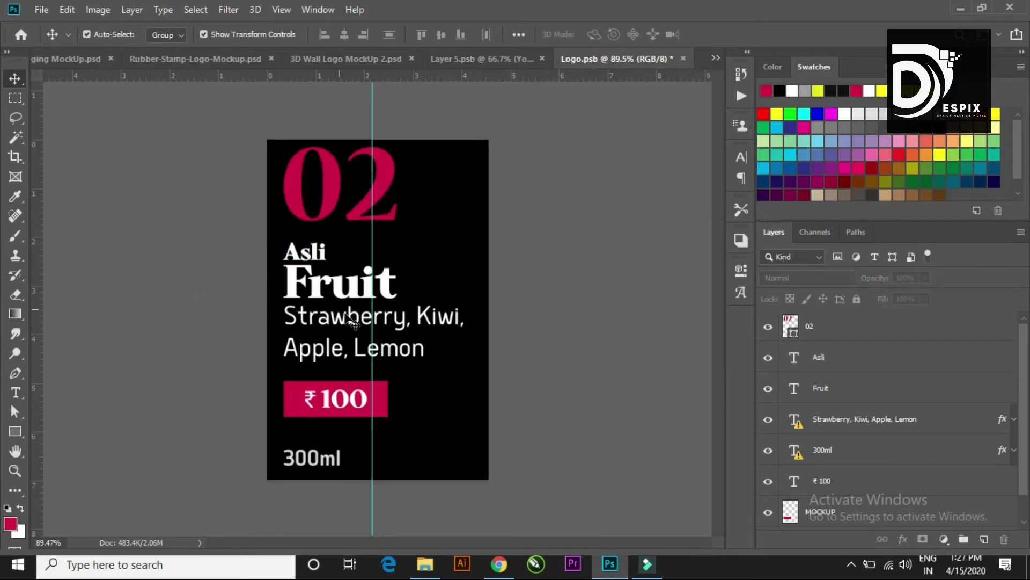
{"action": "left_click", "coordinate": [345, 329]}
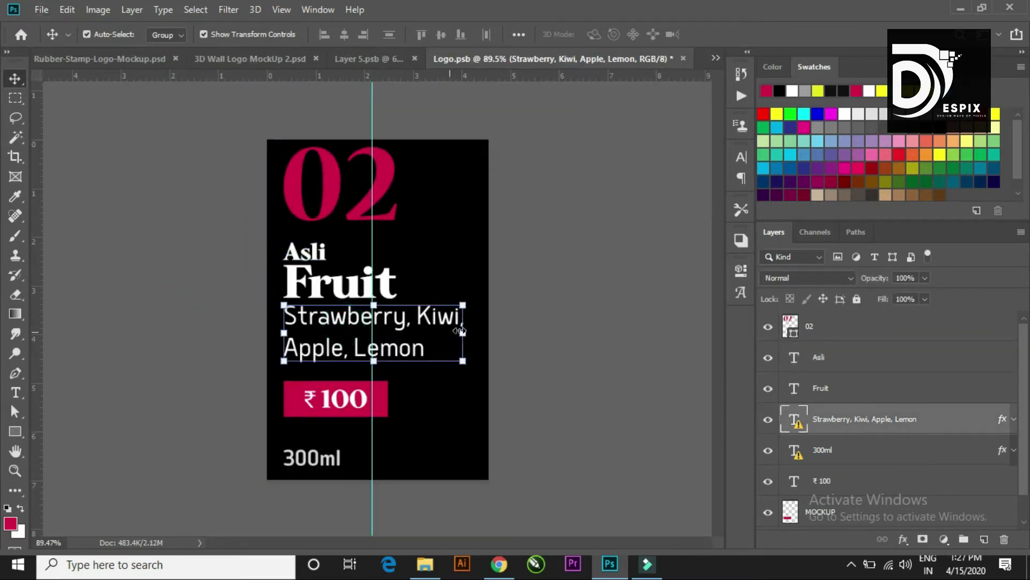
{"action": "left_click", "coordinate": [465, 314]}
{"action": "left_click", "coordinate": [499, 253]}
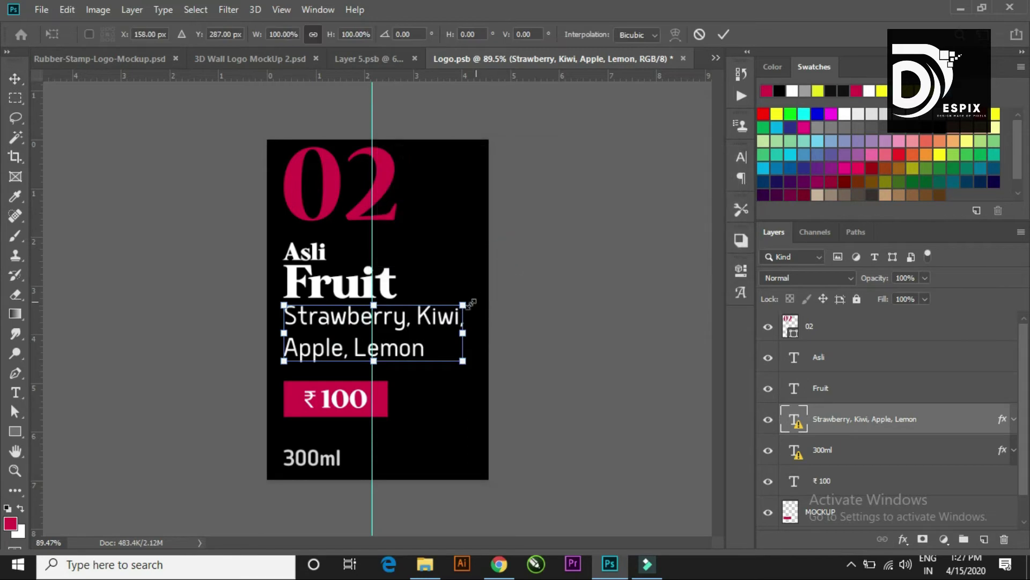
{"action": "left_click_drag", "start_coordinate": [463, 304], "coordinate": [396, 337]}
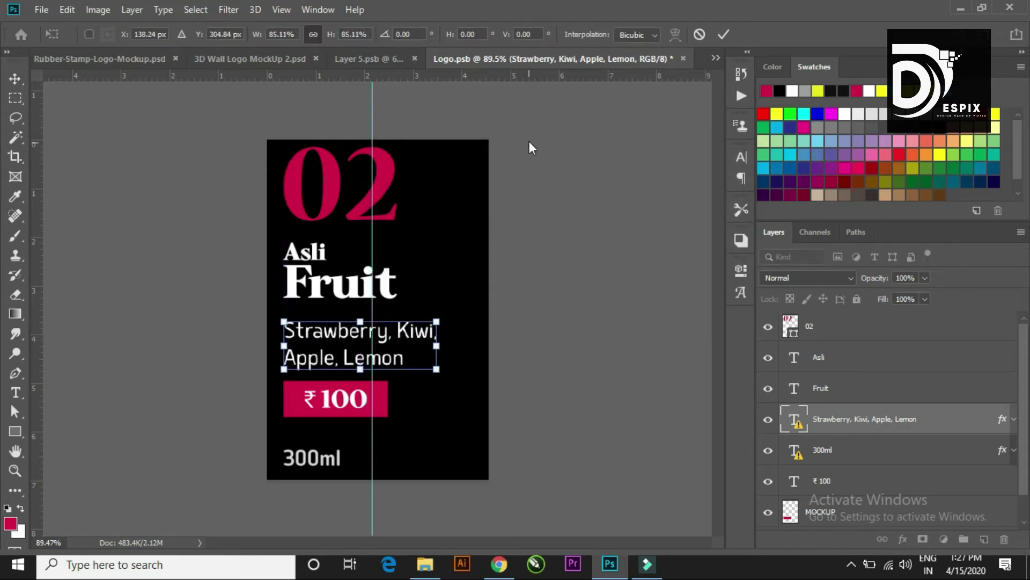
{"action": "left_click", "coordinate": [724, 34]}
Step: Lower the Asli Fruit heading slightly so it sits just above the fruit list
{"action": "scroll", "coordinate": [360, 301], "scroll_direction": "up", "scroll_amount": 3}
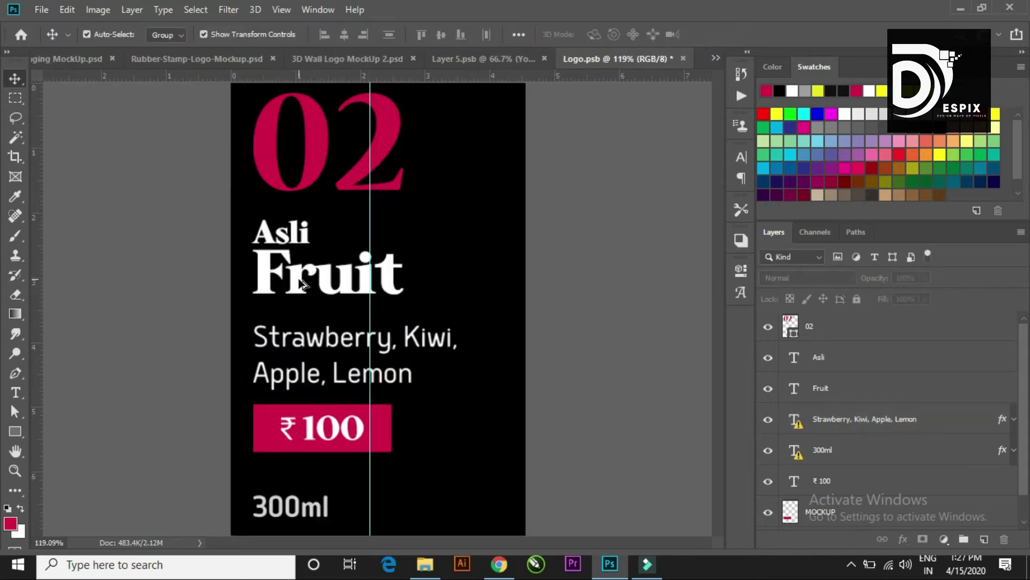
{"action": "left_click", "coordinate": [298, 231]}
{"action": "left_click", "coordinate": [297, 287], "text": "shift"}
{"action": "left_click_drag", "start_coordinate": [297, 288], "coordinate": [298, 304]}
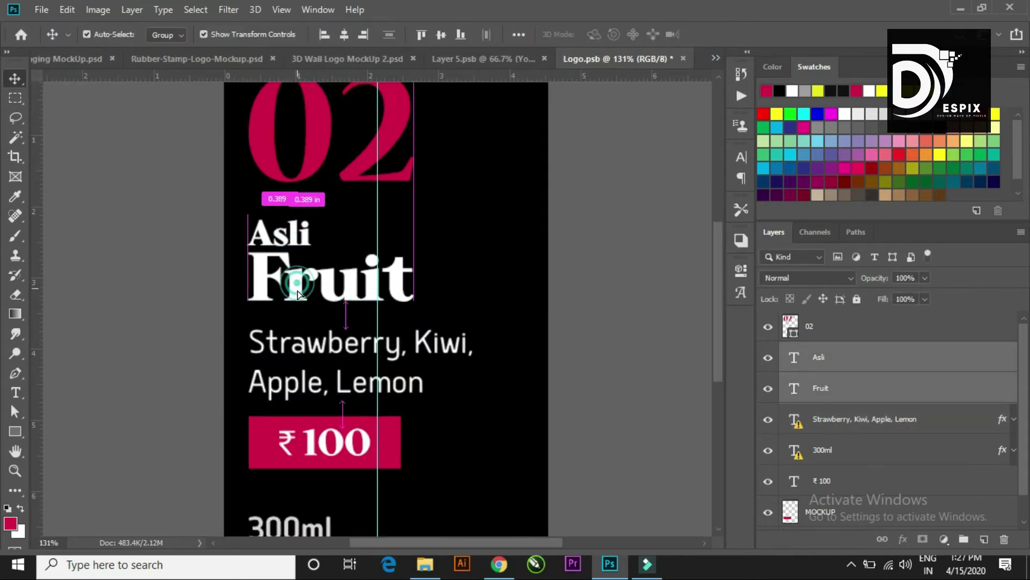
{"action": "scroll", "coordinate": [376, 301], "scroll_direction": "down", "scroll_amount": 3}
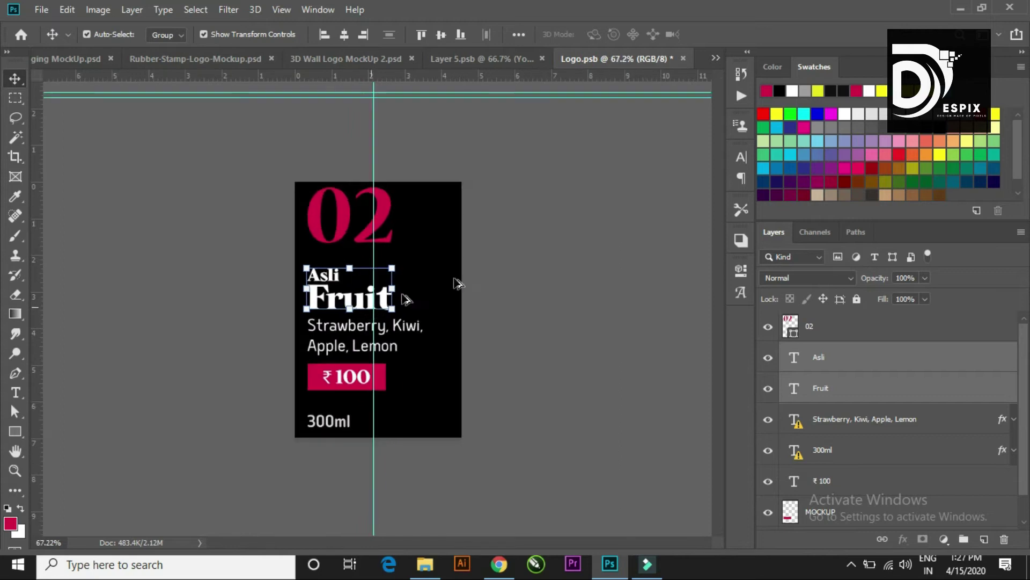
{"action": "left_click", "coordinate": [486, 270]}
{"action": "scroll", "coordinate": [381, 220], "scroll_direction": "up", "scroll_amount": 1}
{"action": "scroll", "coordinate": [378, 214], "scroll_direction": "up", "scroll_amount": 1}
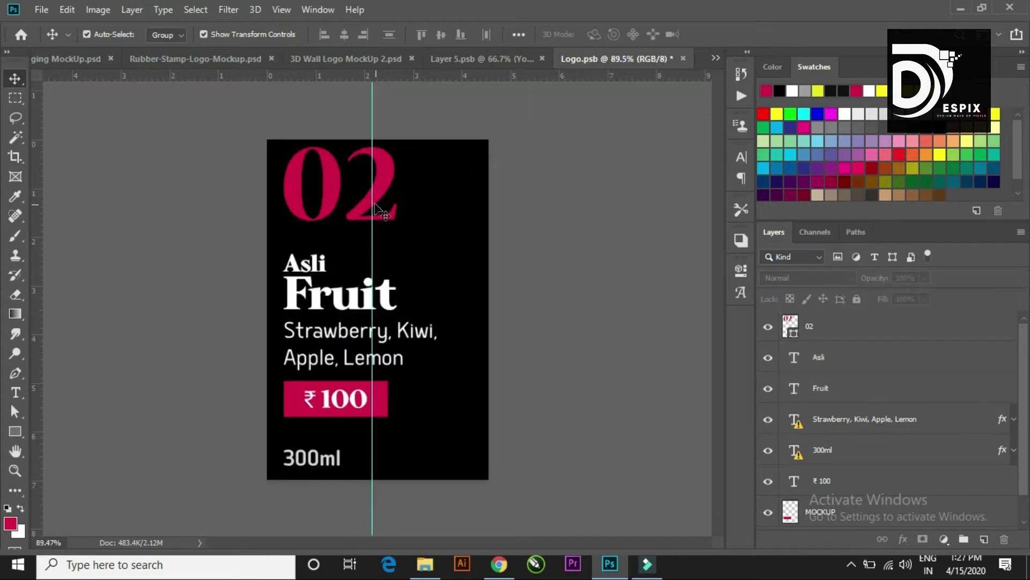
{"action": "left_click", "coordinate": [376, 204]}
{"action": "left_click", "coordinate": [374, 201]}
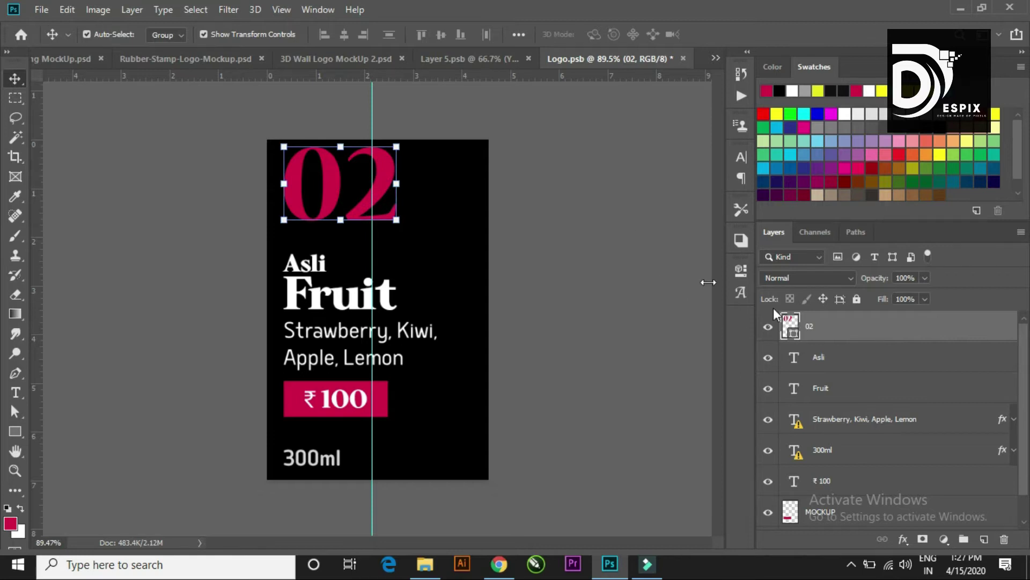
Step: Hide the black card background layer, then save and close Logo.psb
{"action": "left_click", "coordinate": [602, 241]}
{"action": "scroll", "coordinate": [426, 324], "scroll_direction": "down", "scroll_amount": 3}
{"action": "left_click", "coordinate": [439, 309]}
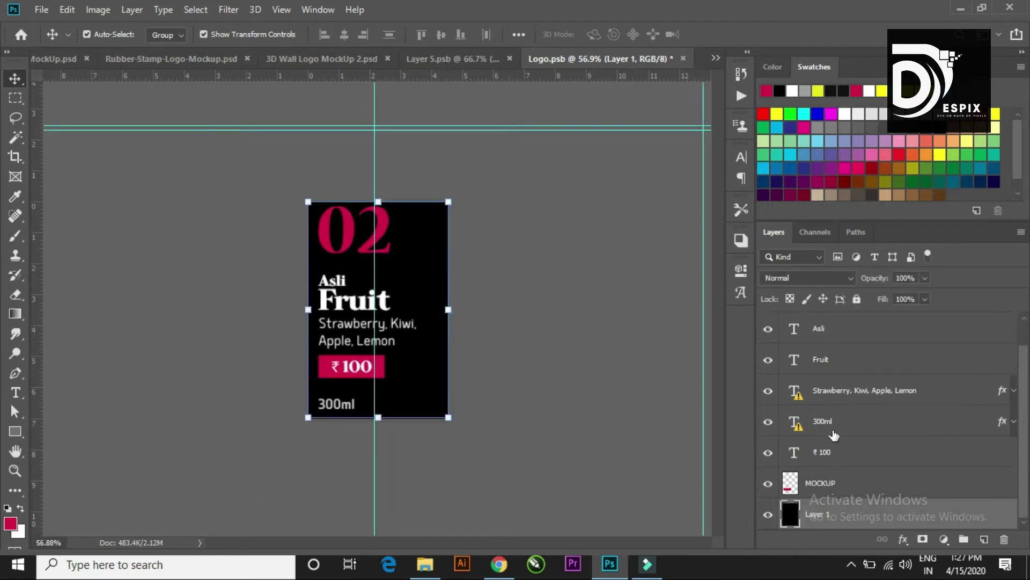
{"action": "left_click", "coordinate": [769, 516]}
{"action": "left_click", "coordinate": [538, 305]}
{"action": "scroll", "coordinate": [497, 303], "scroll_direction": "down", "scroll_amount": 1}
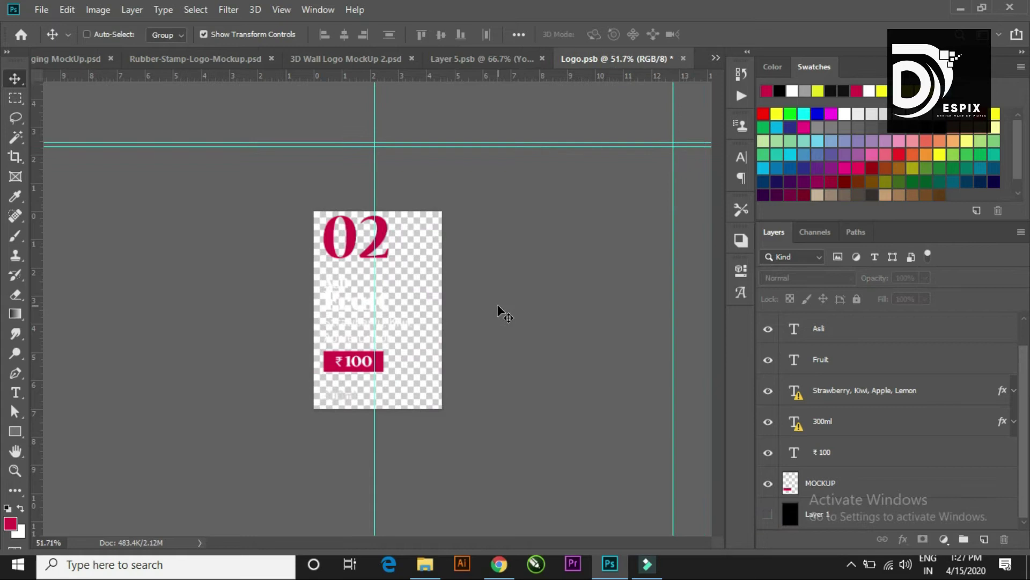
{"action": "key", "text": "ctrl+s"}
{"action": "left_click", "coordinate": [683, 59]}
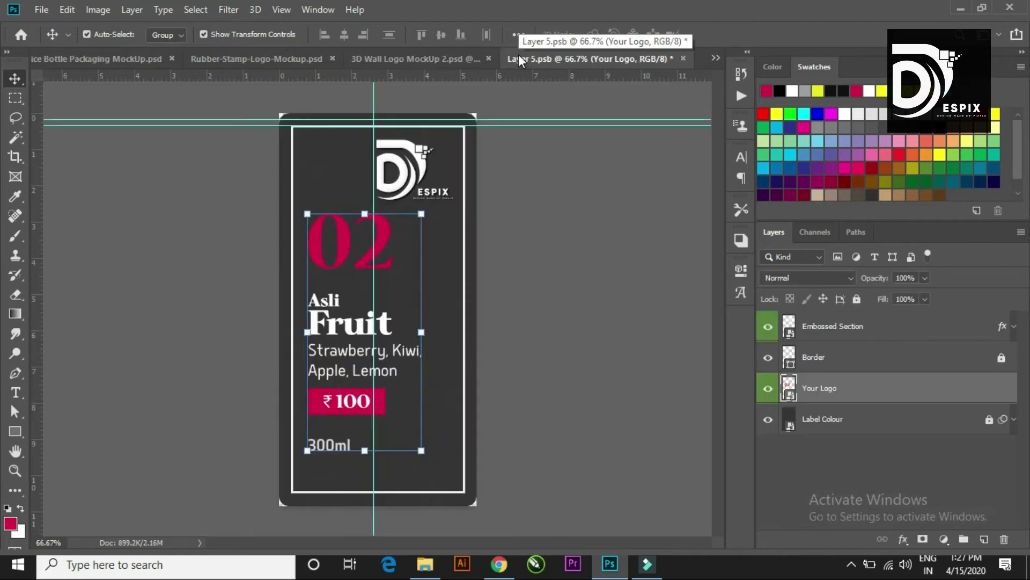
Step: Save Layer 5.psb and close it, returning to Juice Bottle Packaging MockUp.psd
{"action": "left_click", "coordinate": [639, 220]}
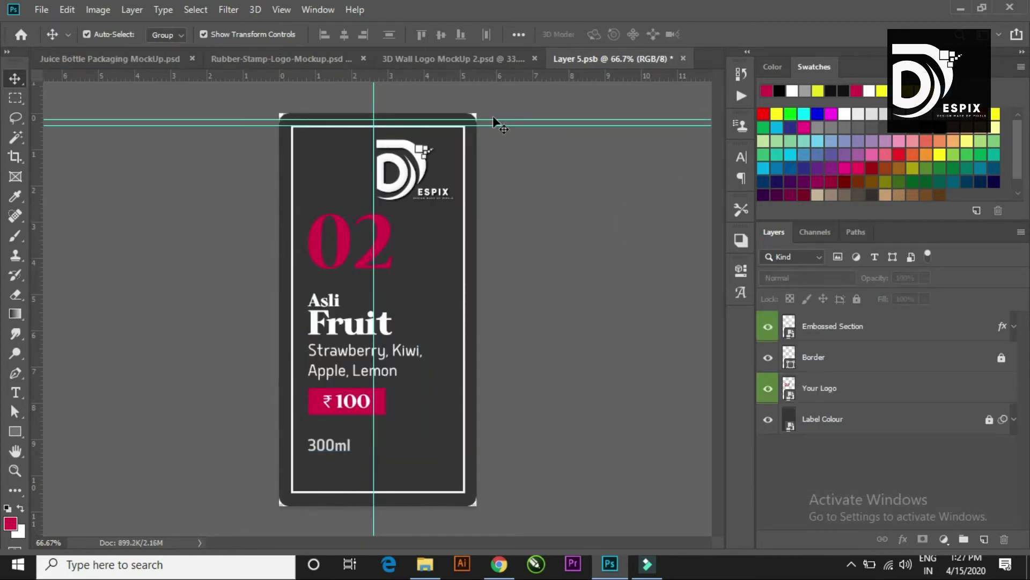
{"action": "scroll", "coordinate": [494, 318], "scroll_direction": "down", "scroll_amount": 2}
{"action": "scroll", "coordinate": [396, 343], "scroll_direction": "down", "scroll_amount": 1}
{"action": "scroll", "coordinate": [413, 341], "scroll_direction": "up", "scroll_amount": 2}
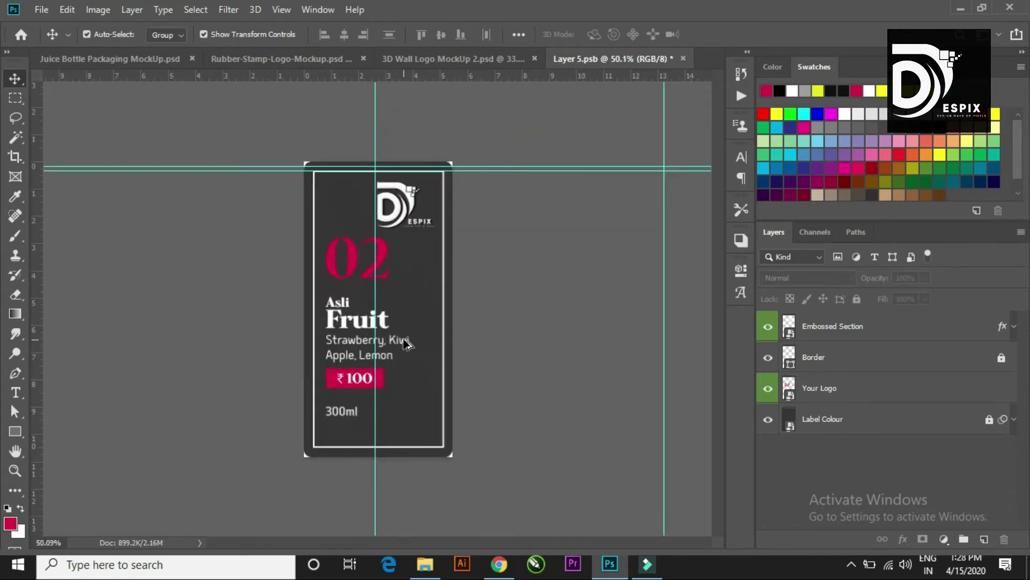
{"action": "scroll", "coordinate": [414, 344], "scroll_direction": "up", "scroll_amount": 2}
{"action": "scroll", "coordinate": [414, 343], "scroll_direction": "down", "scroll_amount": 1}
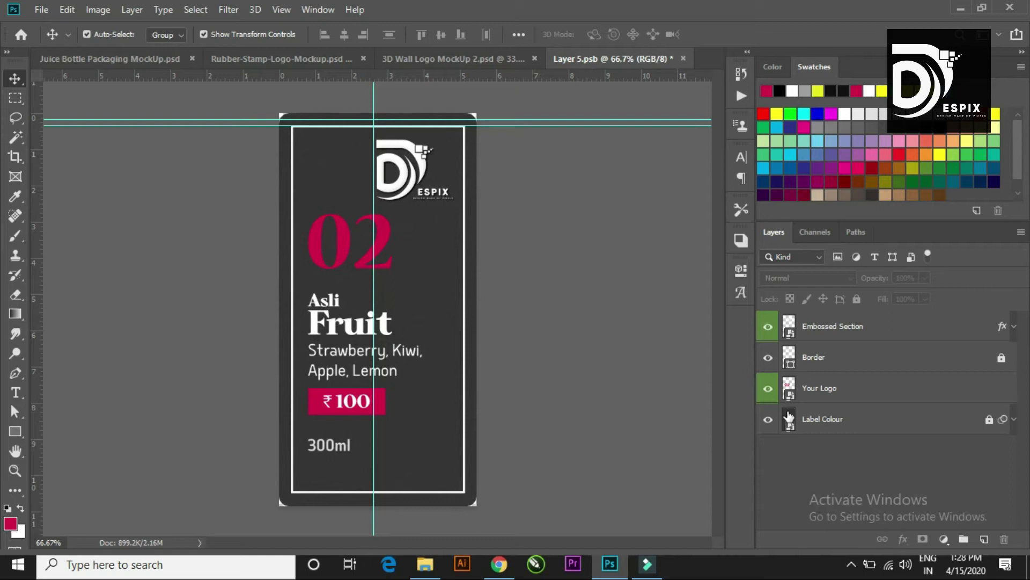
{"action": "key", "text": "ctrl+s"}
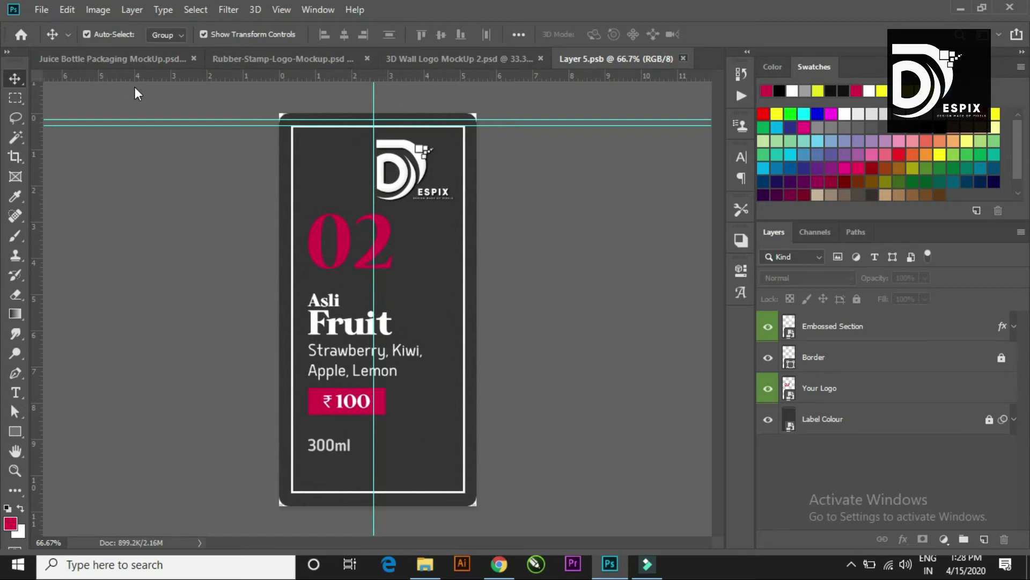
{"action": "key", "text": "ctrl+w"}
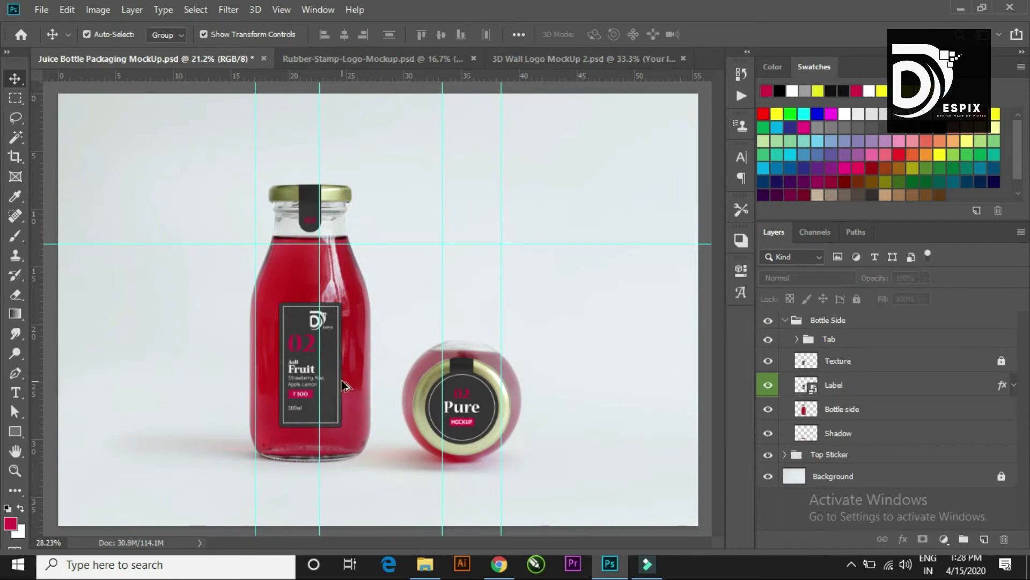
Step: Select and expand the jar lid's Top Sticker group, briefly toggling the Tab layer's visibility
{"action": "scroll", "coordinate": [304, 370], "scroll_direction": "up", "scroll_amount": 4}
{"action": "scroll", "coordinate": [299, 380], "scroll_direction": "up", "scroll_amount": 3}
{"action": "scroll", "coordinate": [285, 364], "scroll_direction": "down", "scroll_amount": 1}
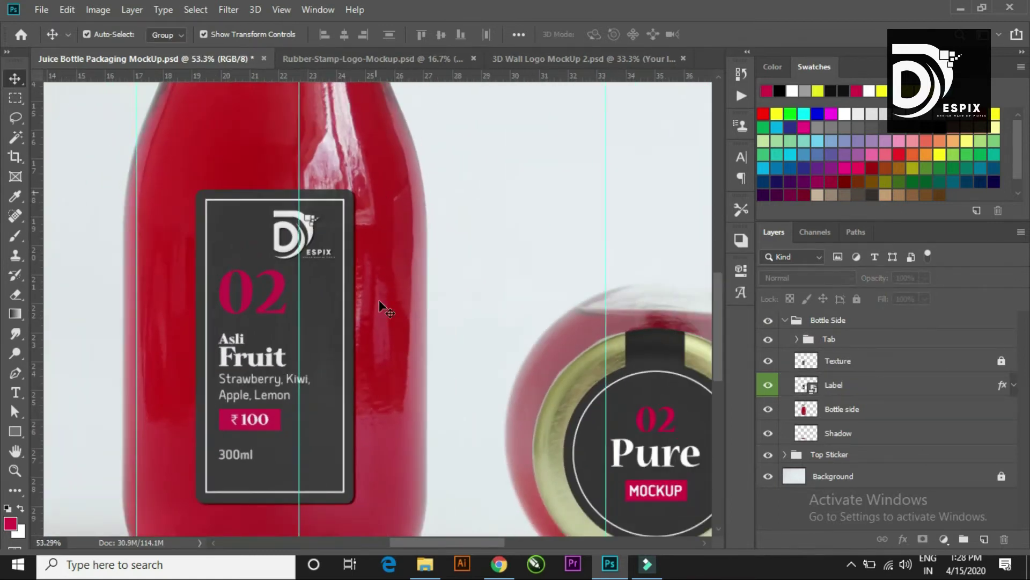
{"action": "scroll", "coordinate": [278, 430], "scroll_direction": "down", "scroll_amount": 4}
{"action": "scroll", "coordinate": [491, 481], "scroll_direction": "up", "scroll_amount": 3}
{"action": "scroll", "coordinate": [491, 482], "scroll_direction": "down", "scroll_amount": 1}
{"action": "scroll", "coordinate": [492, 482], "scroll_direction": "down", "scroll_amount": 1}
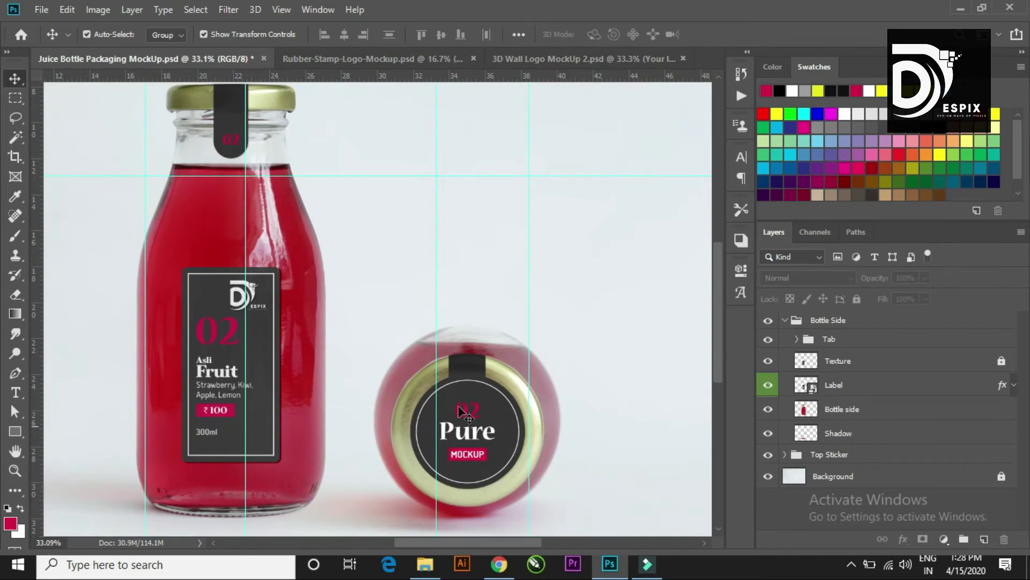
{"action": "left_click", "coordinate": [494, 436]}
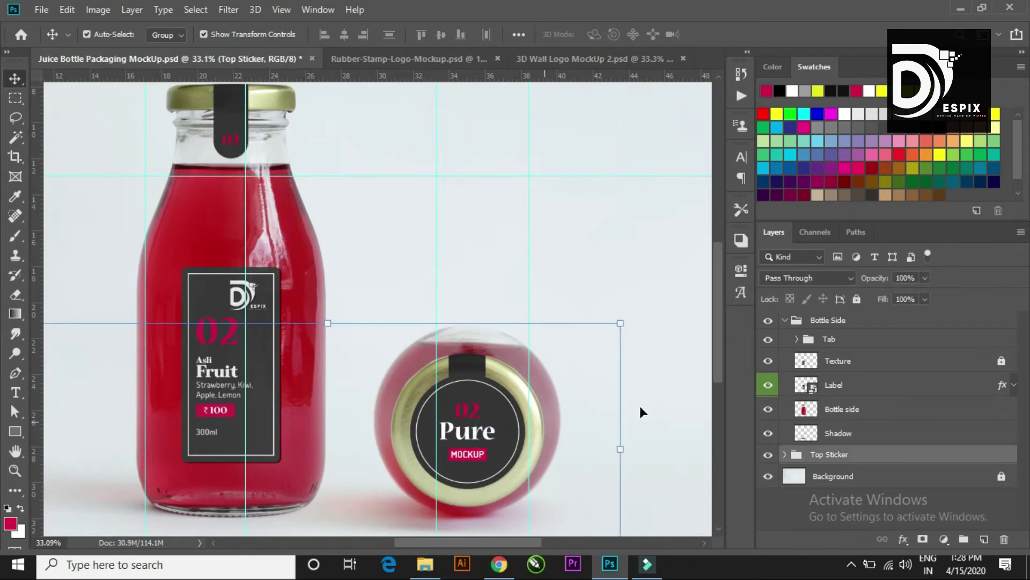
{"action": "left_click", "coordinate": [787, 458]}
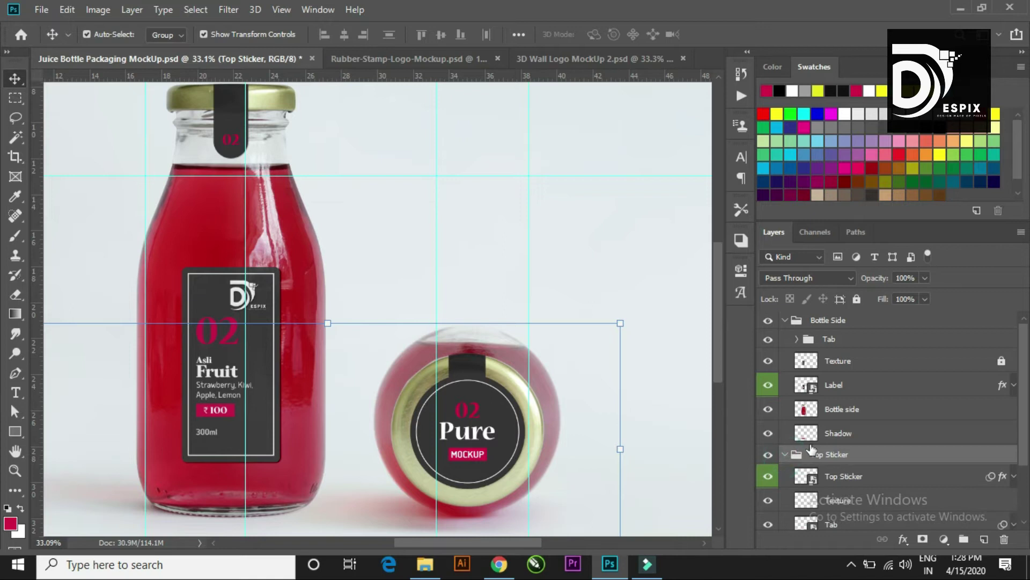
{"action": "scroll", "coordinate": [812, 449], "scroll_direction": "down", "scroll_amount": 1}
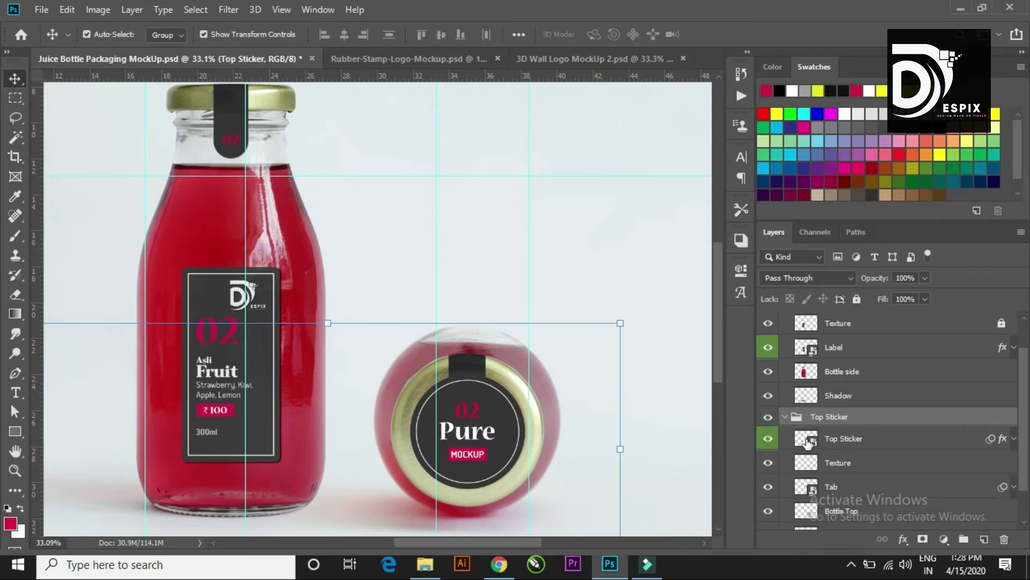
{"action": "left_click", "coordinate": [768, 487]}
{"action": "left_click", "coordinate": [768, 487]}
Step: Open the Top Sticker's nested Your Logo artwork, then return to the mockup's Bottle Side group
{"action": "double_click", "coordinate": [805, 438]}
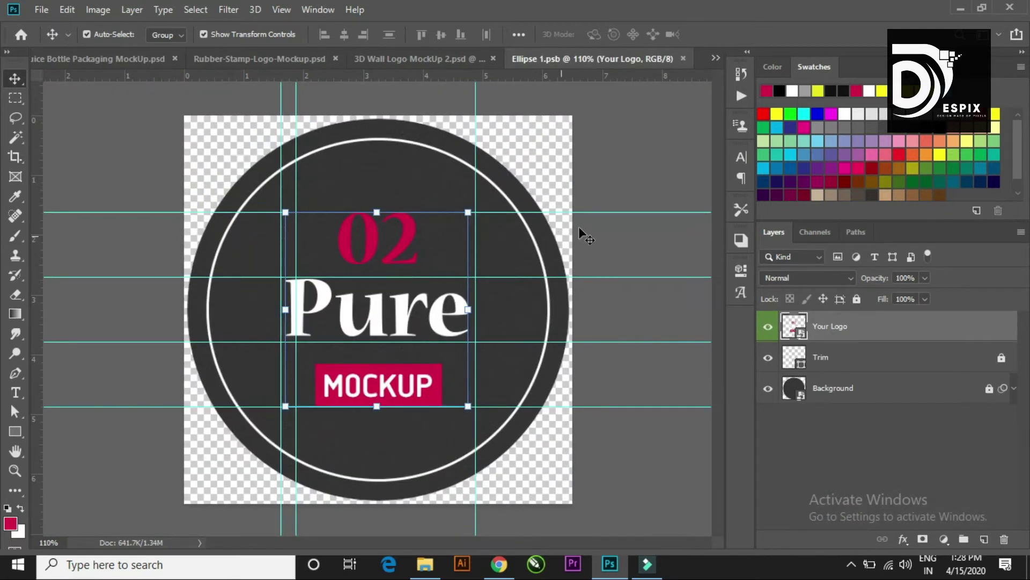
{"action": "left_click", "coordinate": [580, 226]}
{"action": "scroll", "coordinate": [374, 324], "scroll_direction": "up", "scroll_amount": 3}
{"action": "left_click", "coordinate": [374, 322]}
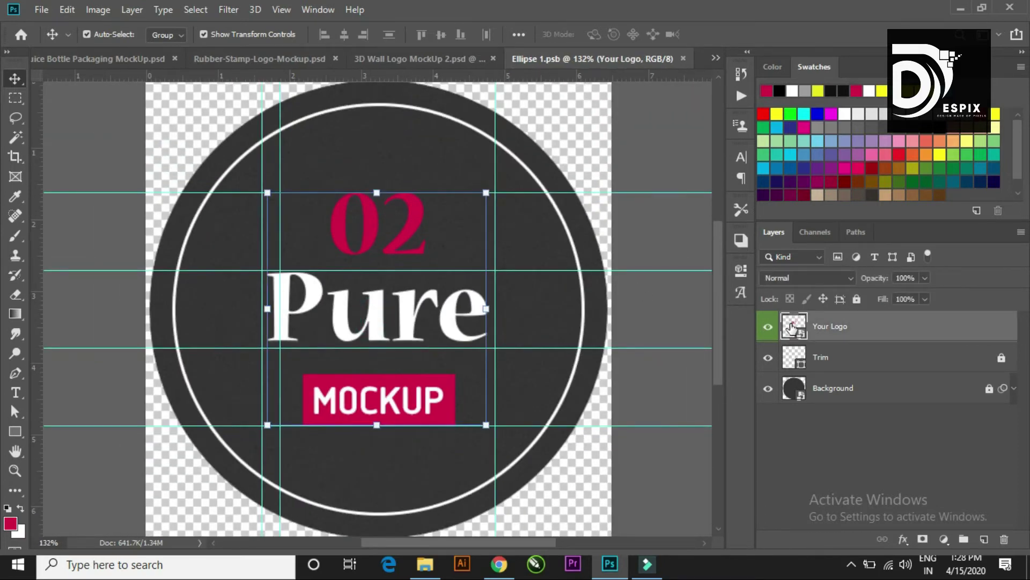
{"action": "double_click", "coordinate": [792, 326]}
{"action": "left_click", "coordinate": [357, 315]}
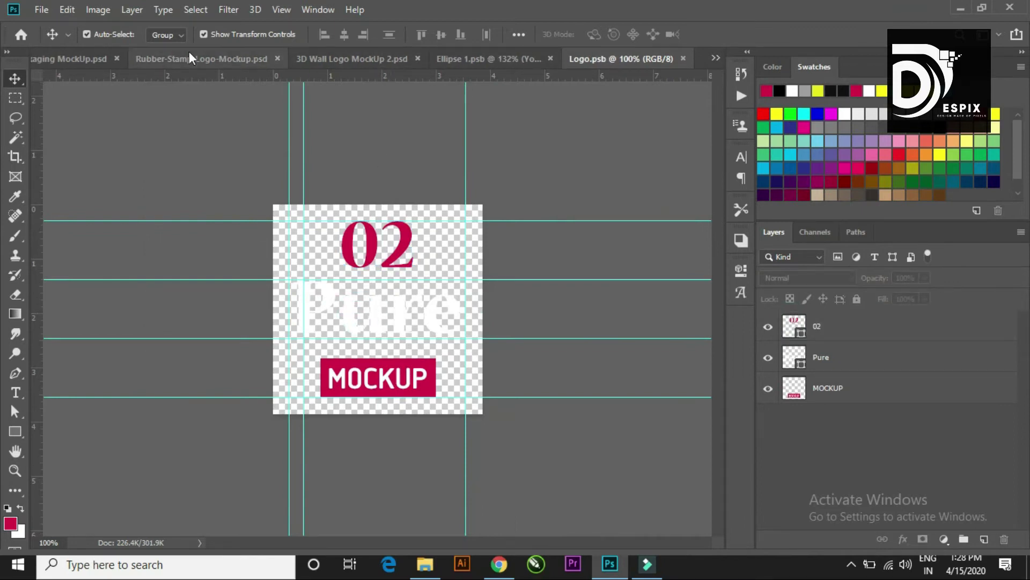
{"action": "left_click", "coordinate": [83, 57]}
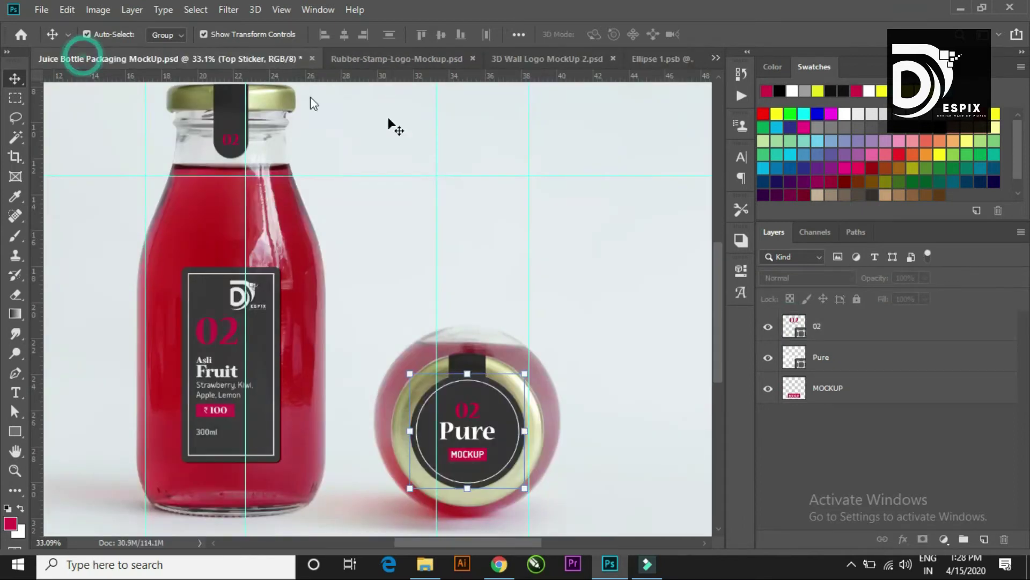
{"action": "left_click", "coordinate": [250, 315]}
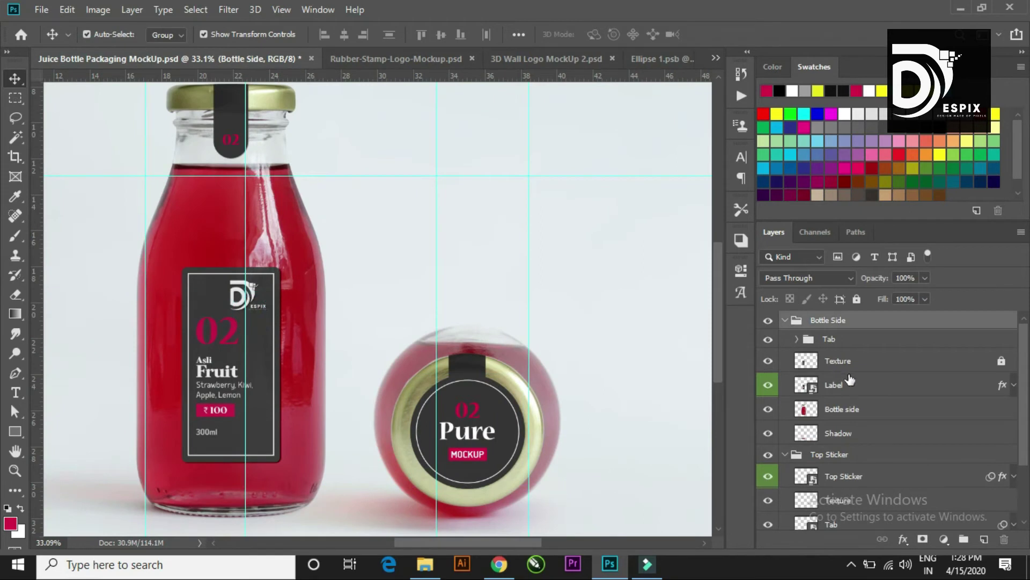
Step: Open the bottle label's Your Logo artwork, leaving the missing fonts unresolved
{"action": "double_click", "coordinate": [800, 386]}
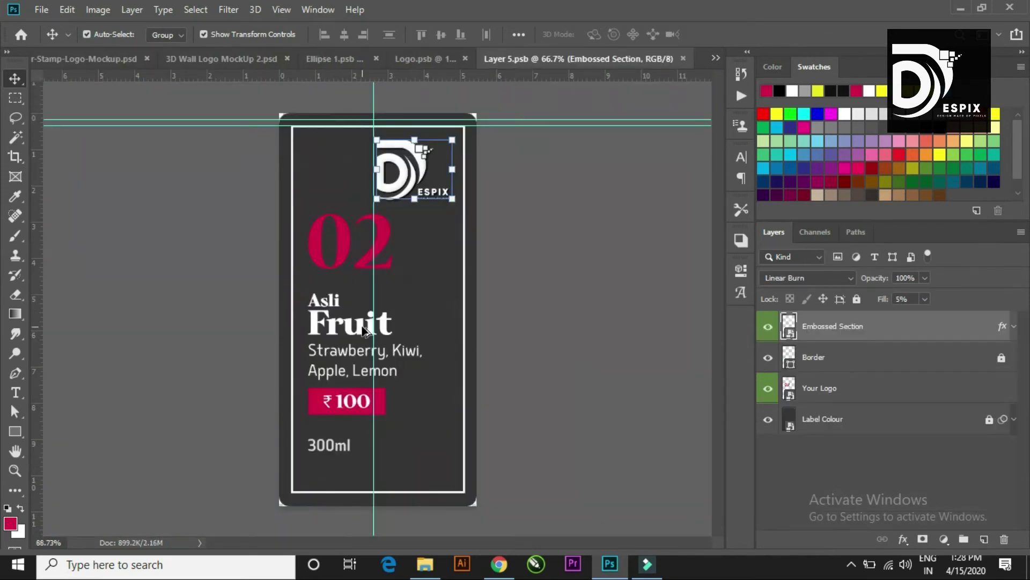
{"action": "scroll", "coordinate": [305, 292], "scroll_direction": "up", "scroll_amount": 2}
{"action": "left_click", "coordinate": [305, 294]}
{"action": "double_click", "coordinate": [787, 388]}
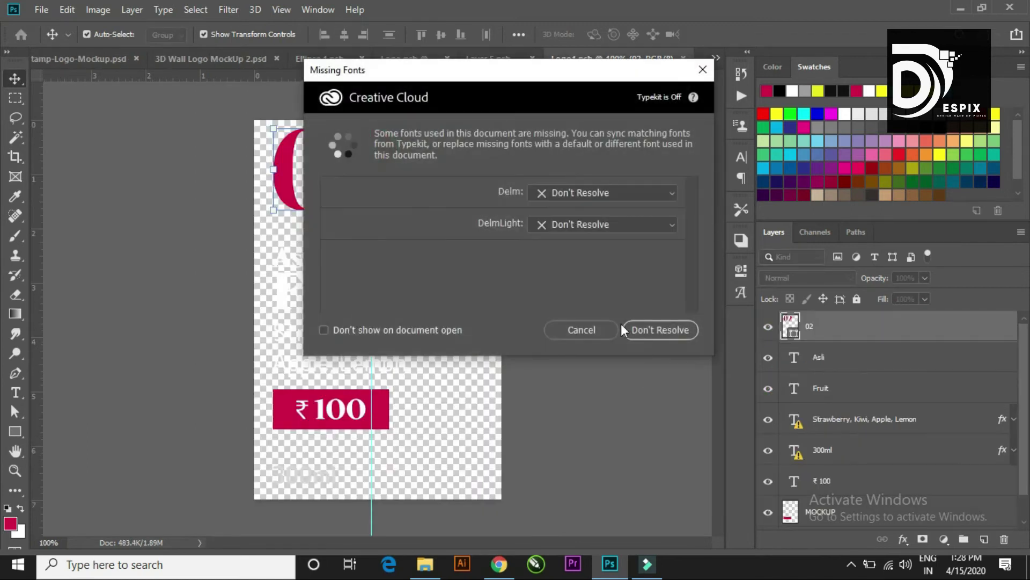
{"action": "left_click", "coordinate": [621, 329]}
{"action": "scroll", "coordinate": [348, 290], "scroll_direction": "up", "scroll_amount": 2}
Step: Select the Asli and Fruit text layers, then close the bottle label document
{"action": "left_click", "coordinate": [267, 236]}
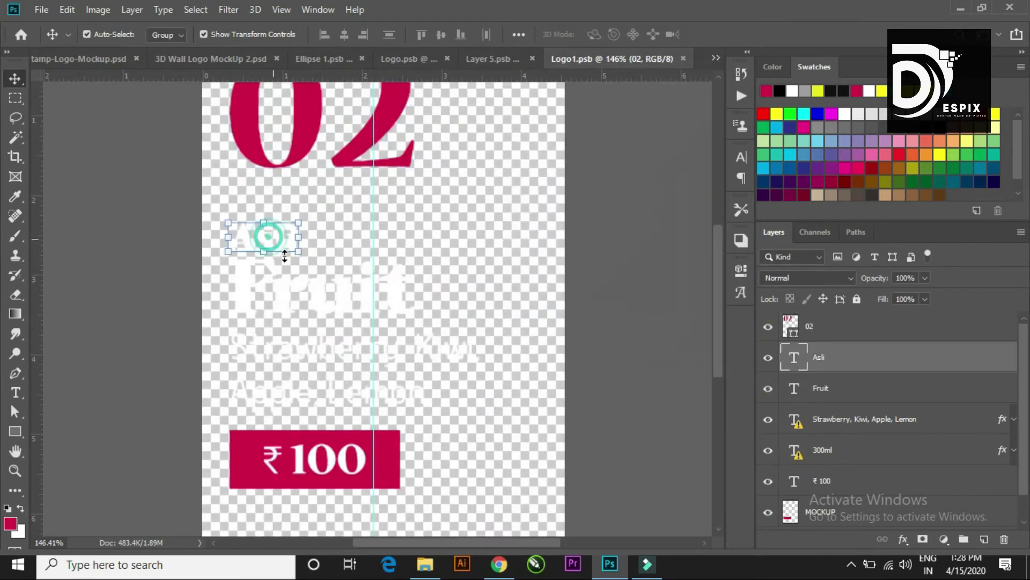
{"action": "left_click", "coordinate": [287, 289], "text": "shift"}
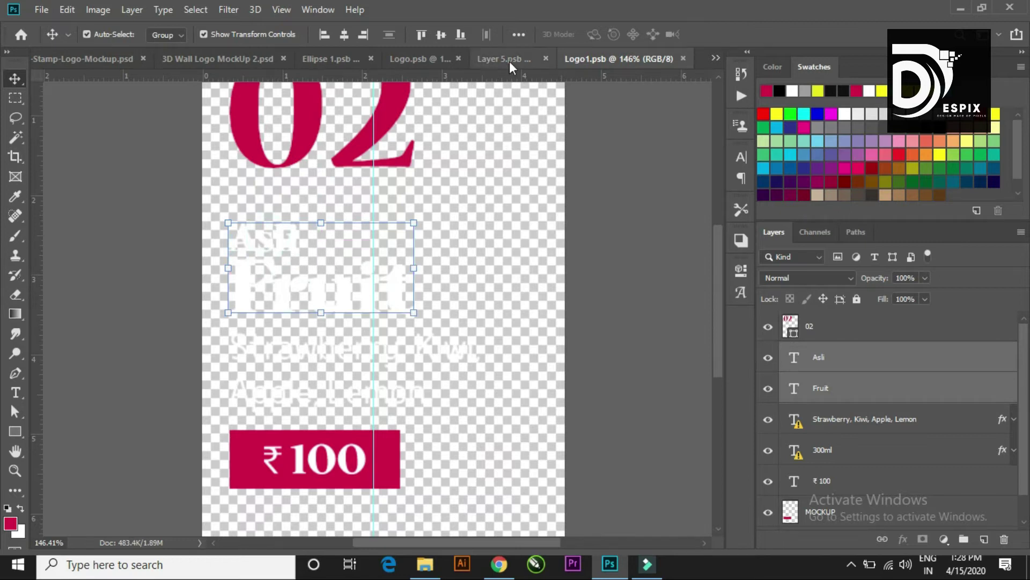
{"action": "left_click", "coordinate": [510, 61]}
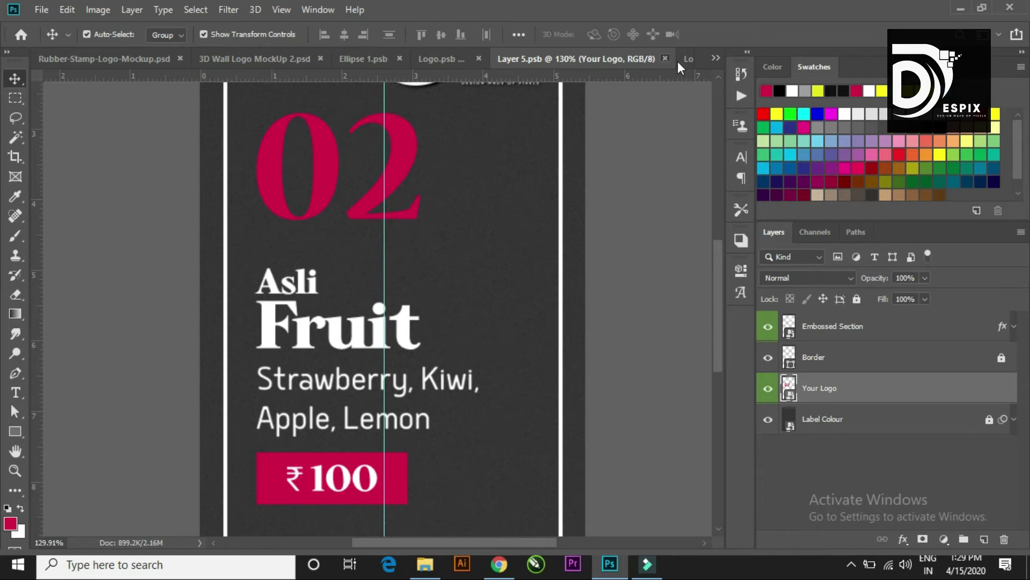
{"action": "key", "text": "ctrl+w"}
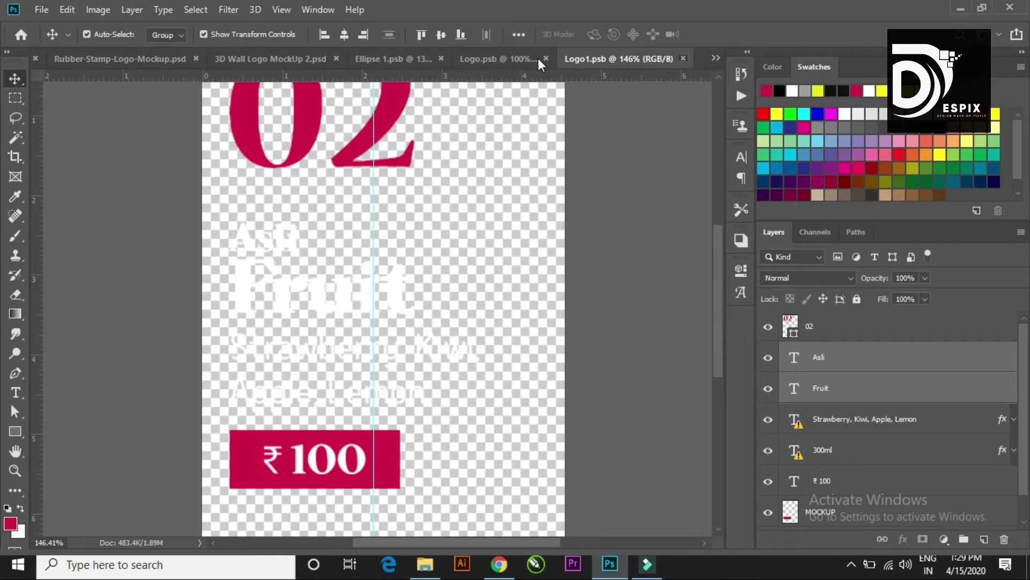
Step: Close the label logo, then hide Pure in the round sticker's logo and paste Asli and Fruit
{"action": "key", "text": "ctrl+w"}
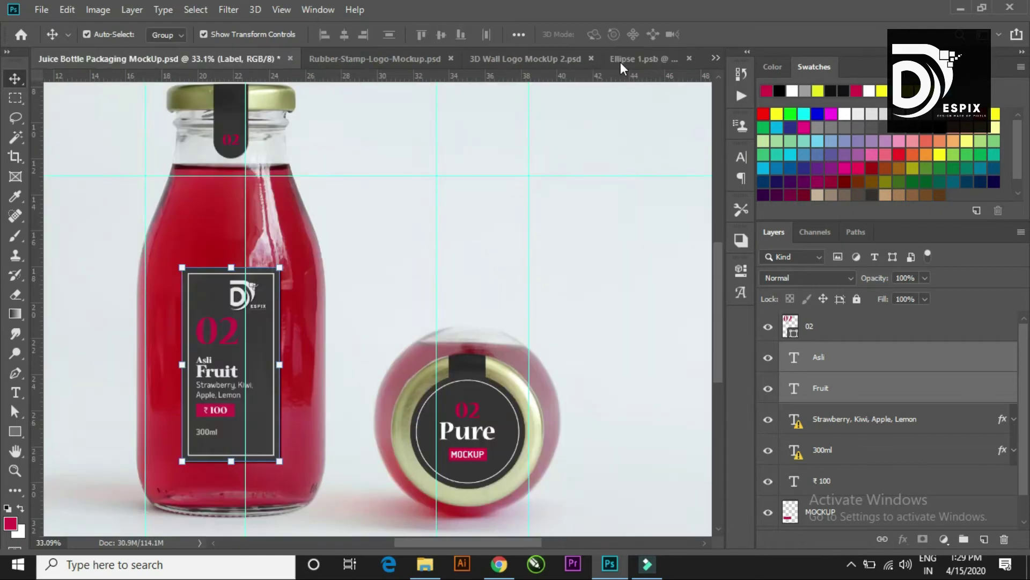
{"action": "left_click", "coordinate": [639, 62]}
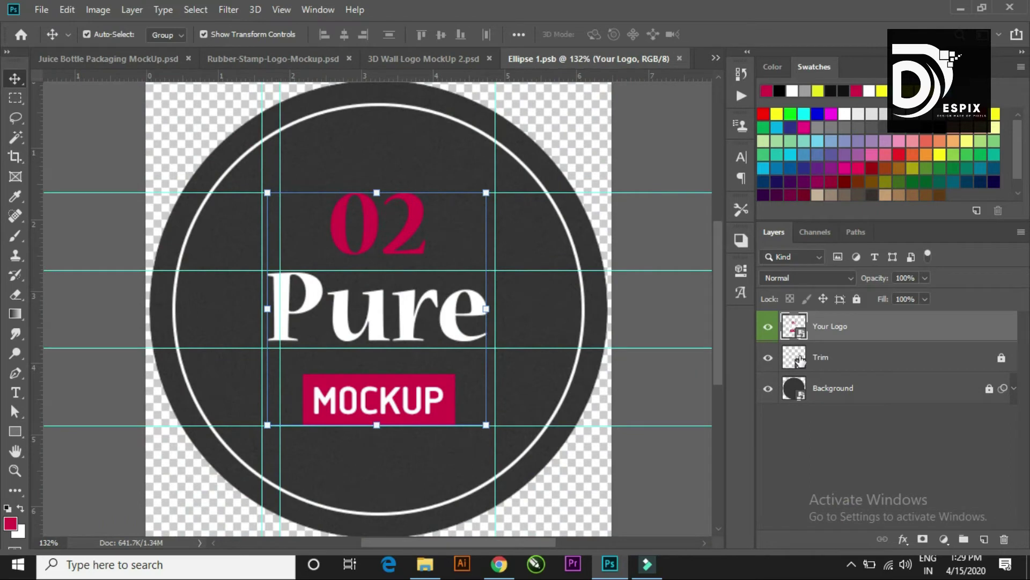
{"action": "double_click", "coordinate": [794, 326]}
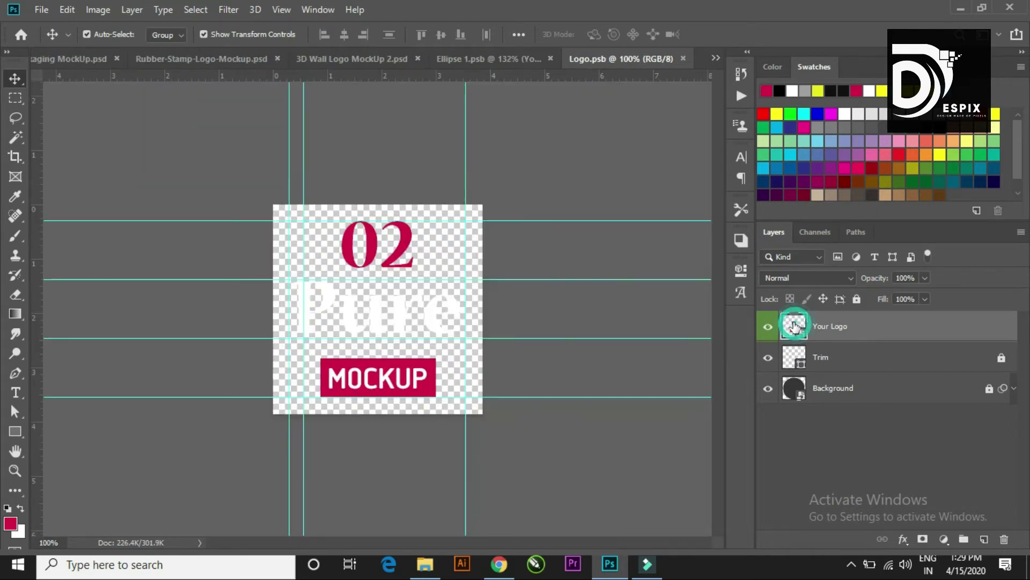
{"action": "scroll", "coordinate": [381, 317], "scroll_direction": "up", "scroll_amount": 2}
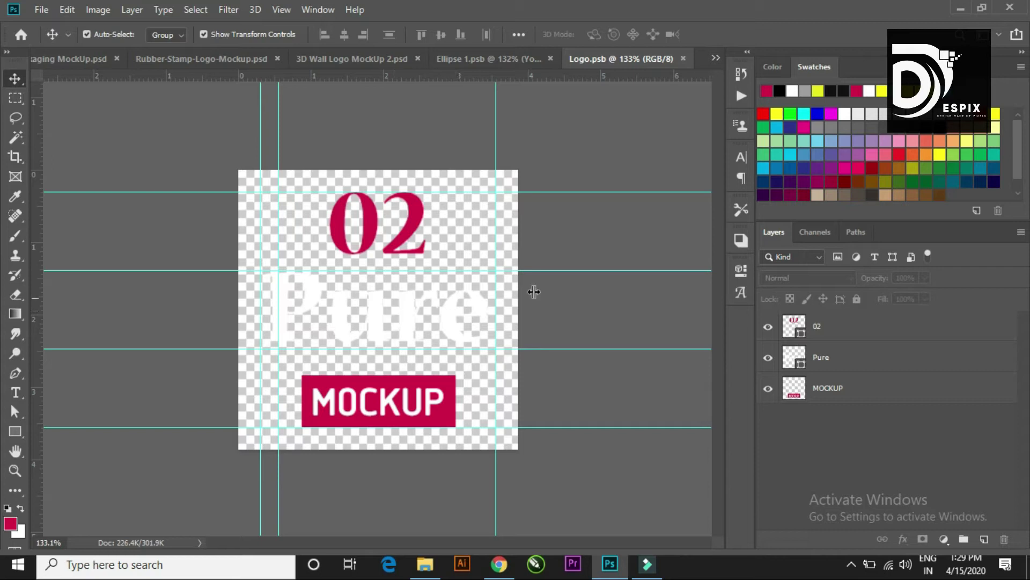
{"action": "left_click", "coordinate": [768, 357]}
{"action": "left_click", "coordinate": [867, 357]}
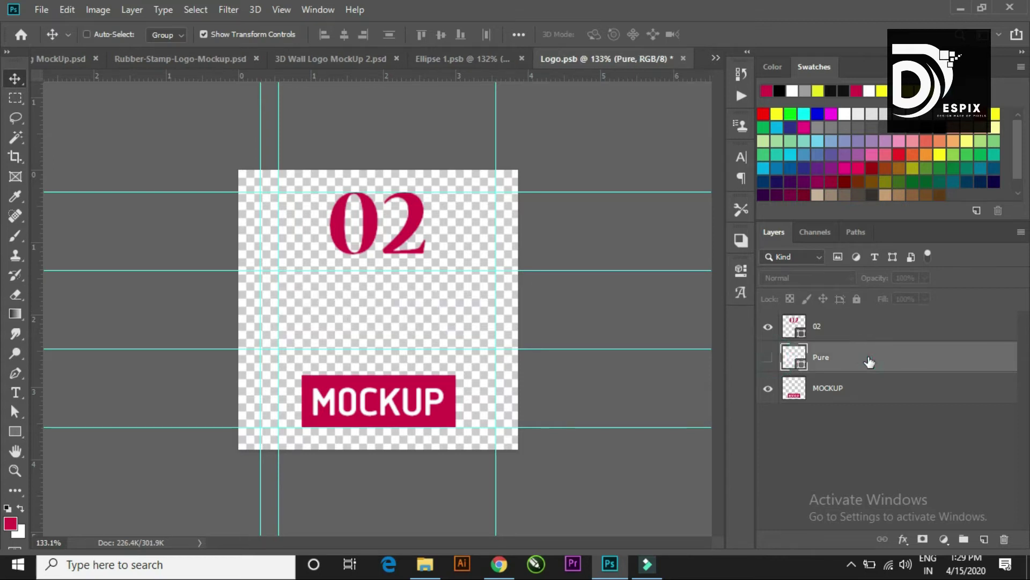
{"action": "key", "text": "ctrl+v"}
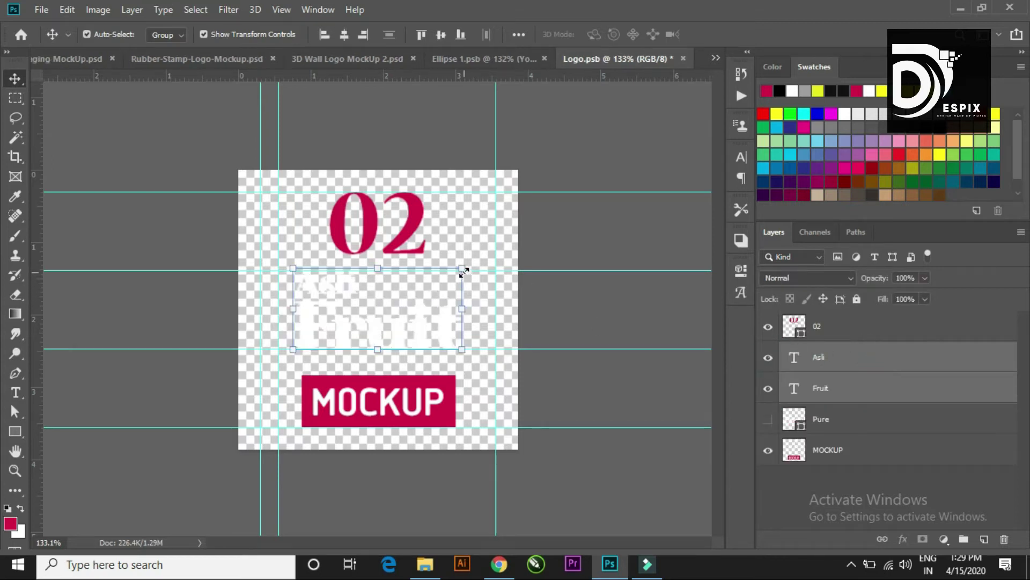
Step: Centre Asli horizontally over Fruit and add a crimson backing layer at the bottom
{"action": "left_click", "coordinate": [344, 34]}
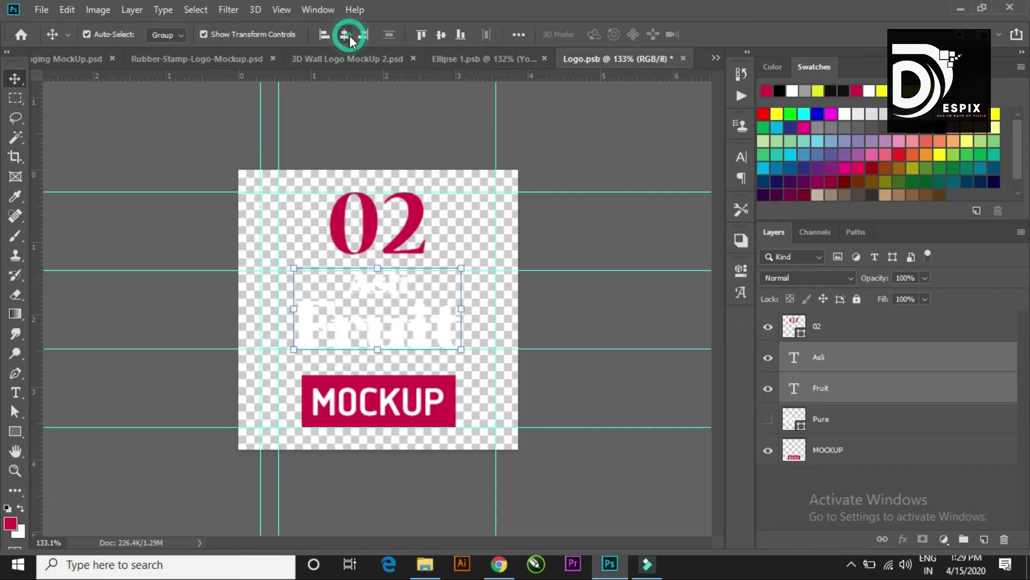
{"action": "left_click", "coordinate": [609, 260]}
{"action": "scroll", "coordinate": [437, 327], "scroll_direction": "up", "scroll_amount": 5}
{"action": "scroll", "coordinate": [437, 330], "scroll_direction": "up", "scroll_amount": 1}
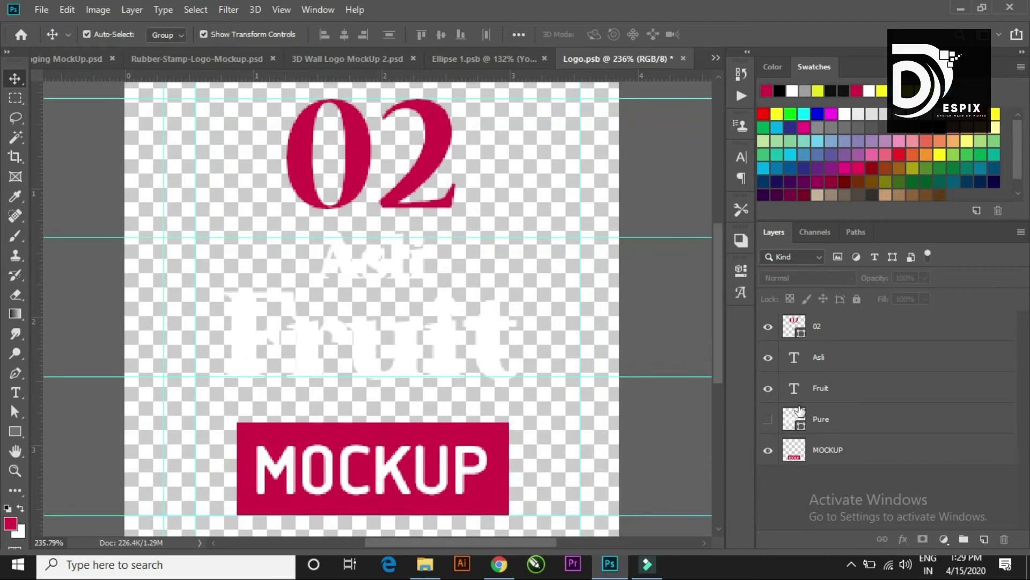
{"action": "left_click", "coordinate": [992, 538]}
{"action": "left_click_drag", "start_coordinate": [859, 326], "coordinate": [907, 497]}
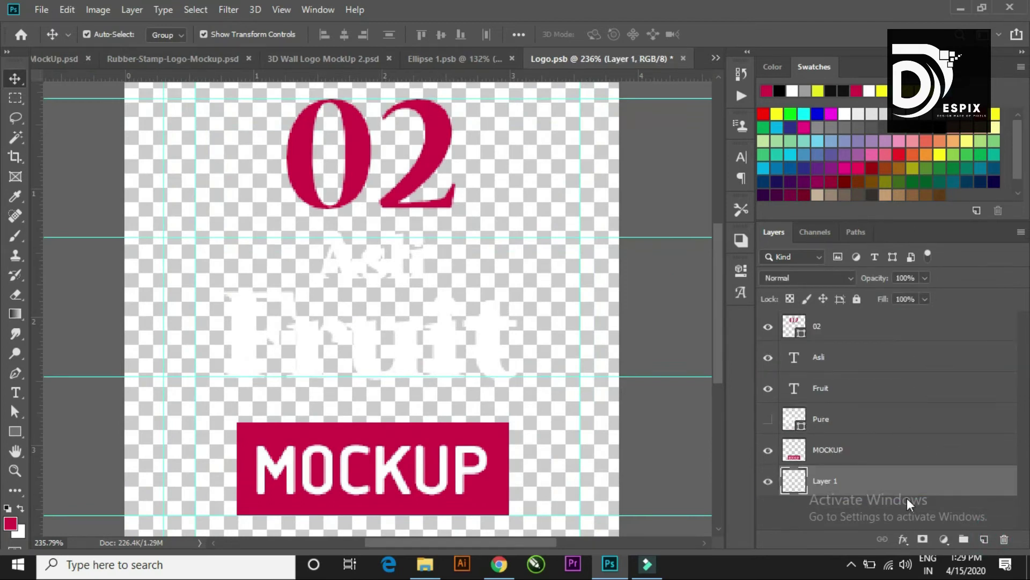
{"action": "key", "text": "alt+BackSpace"}
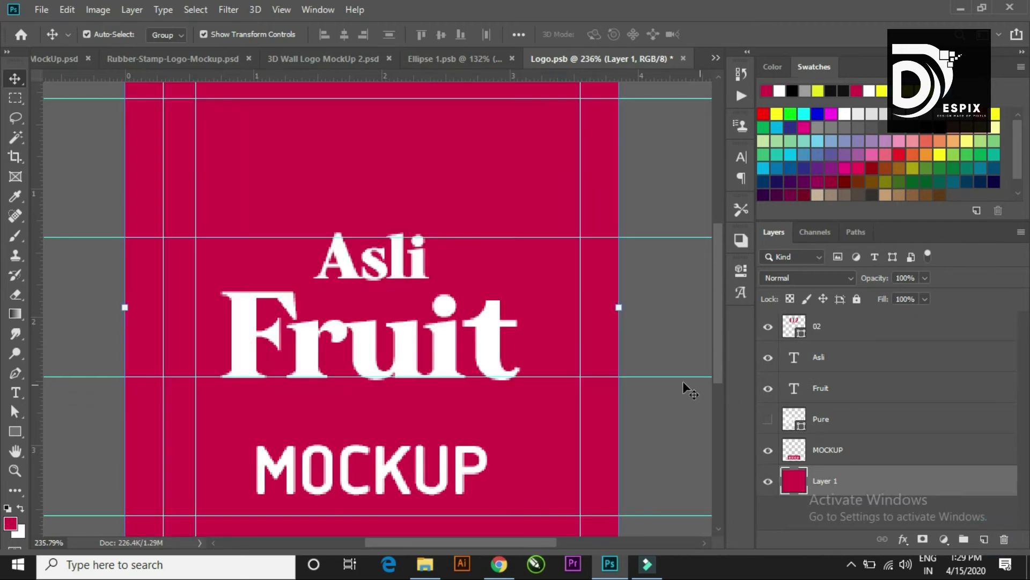
Step: Nudge the Asli text slightly down with Free Transform, keeping its original size
{"action": "left_click_drag", "start_coordinate": [370, 264], "coordinate": [383, 271]}
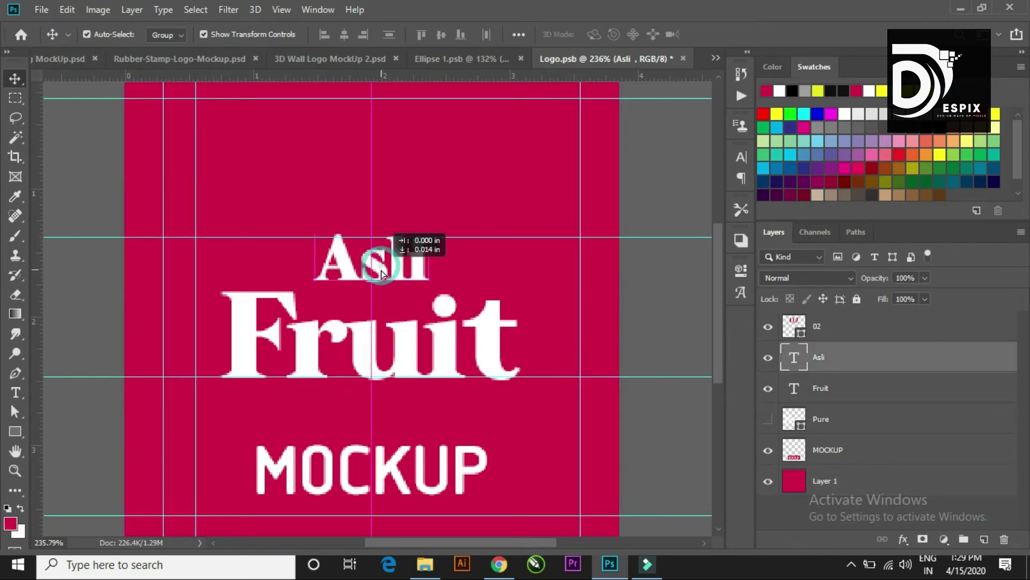
{"action": "key", "text": "ctrl+t"}
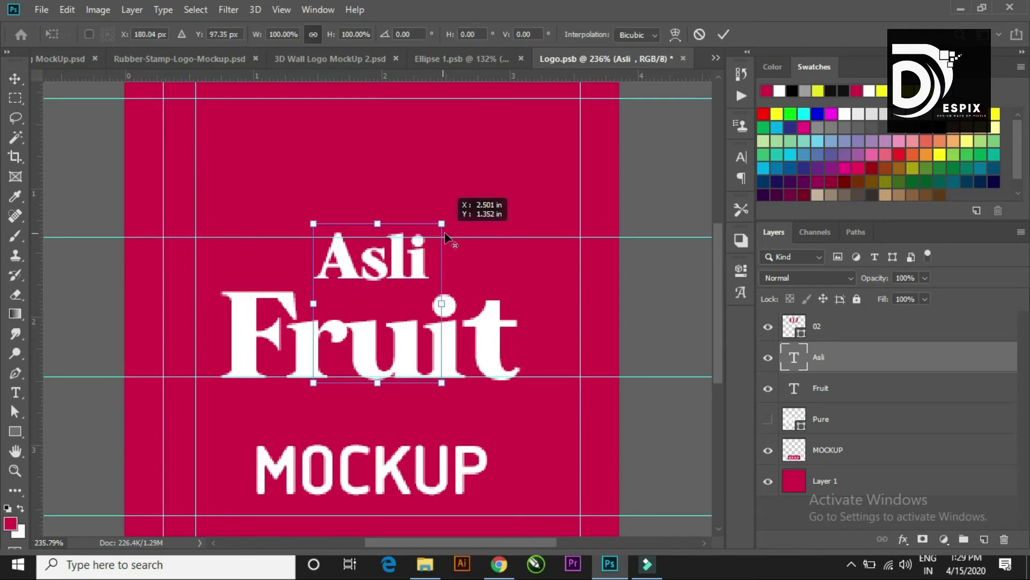
{"action": "left_click_drag", "start_coordinate": [442, 225], "coordinate": [494, 211]}
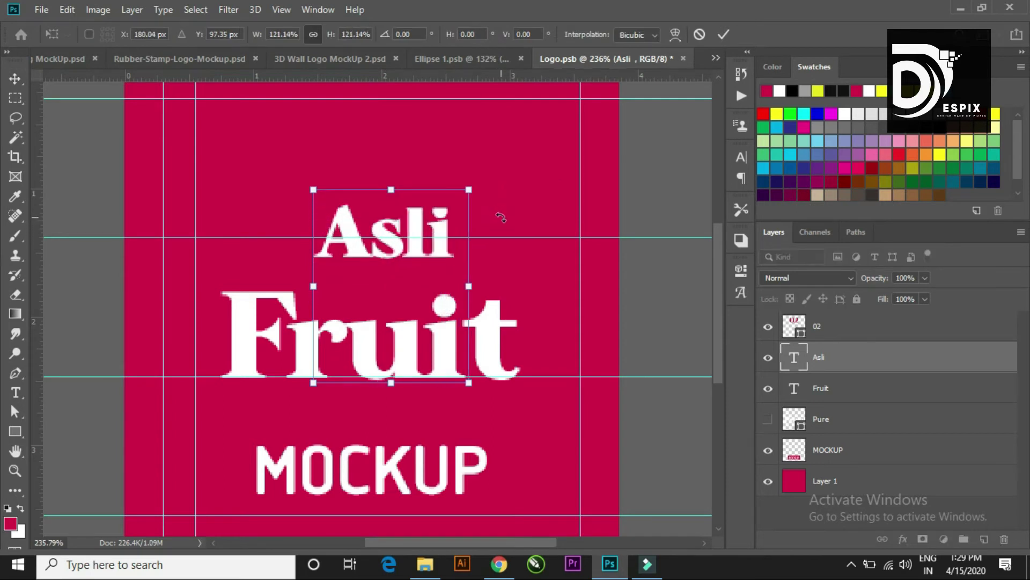
{"action": "key", "text": "ctrl+z"}
{"action": "left_click_drag", "start_coordinate": [399, 269], "coordinate": [399, 275]}
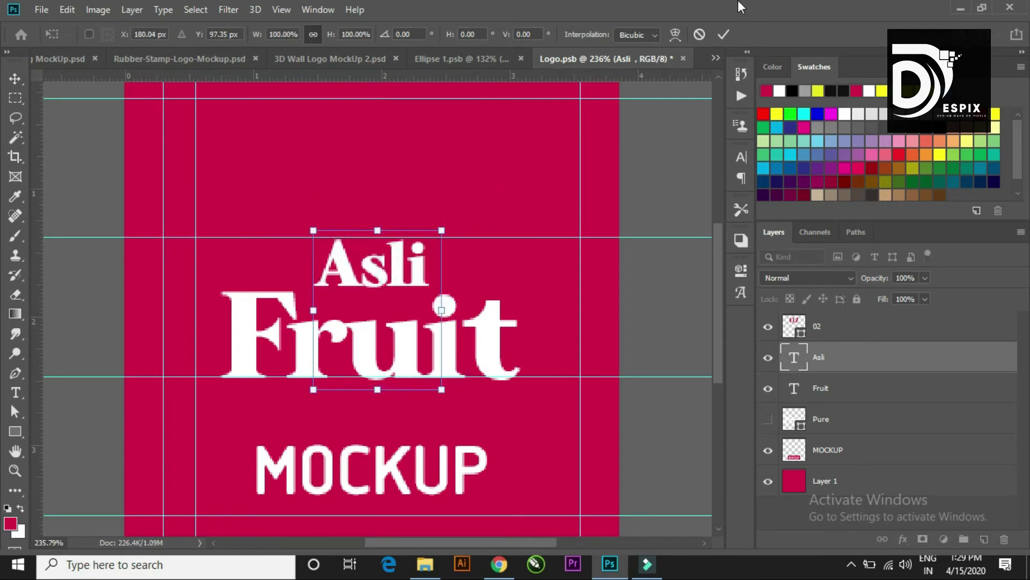
{"action": "left_click", "coordinate": [724, 34]}
{"action": "left_click", "coordinate": [684, 123]}
Step: Delete the temporary crimson backing layer and save the sticker logo
{"action": "scroll", "coordinate": [641, 232], "scroll_direction": "down", "scroll_amount": 4}
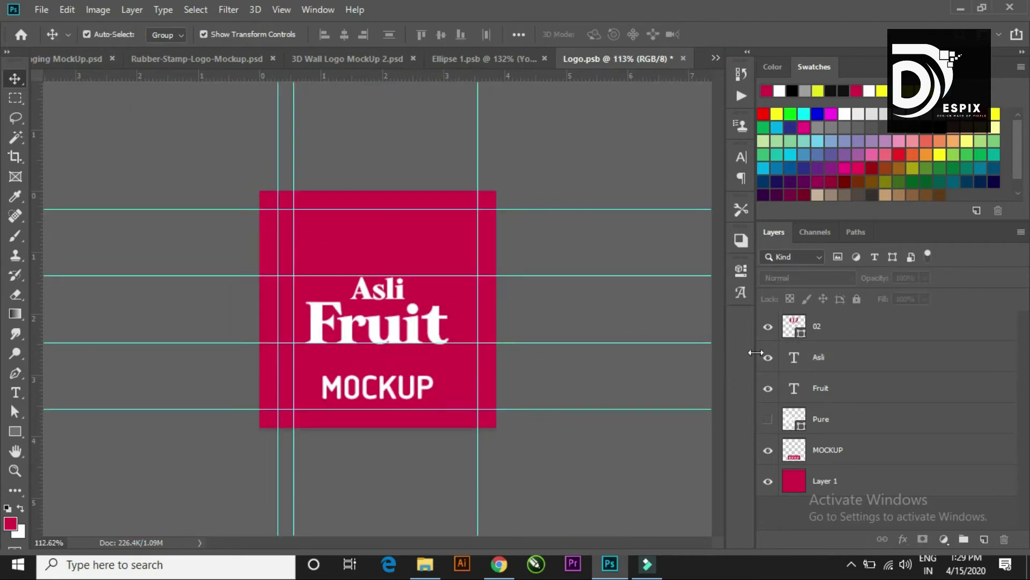
{"action": "left_click", "coordinate": [767, 480]}
{"action": "left_click", "coordinate": [829, 481]}
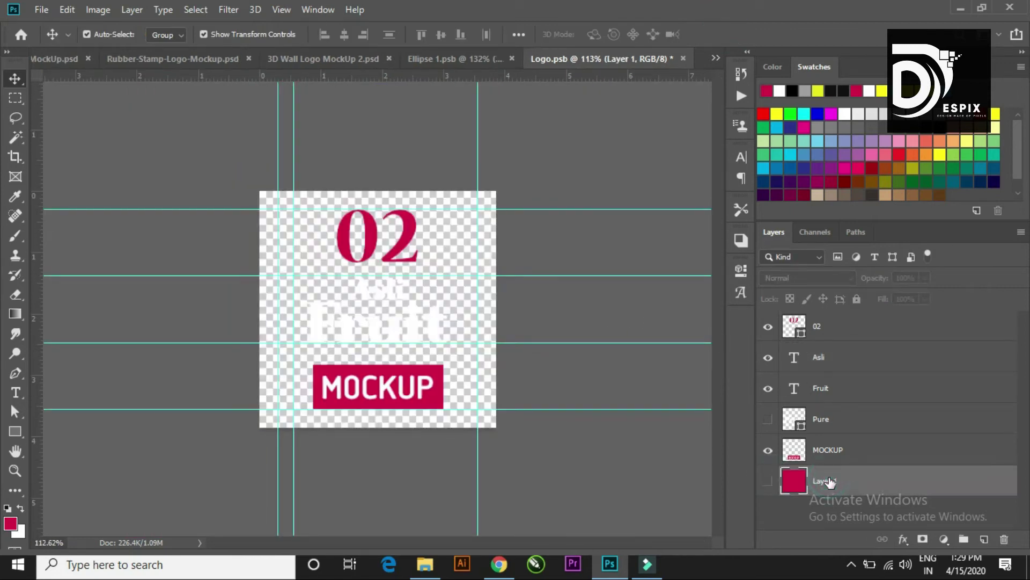
{"action": "key", "text": "Delete"}
{"action": "key", "text": "ctrl+s"}
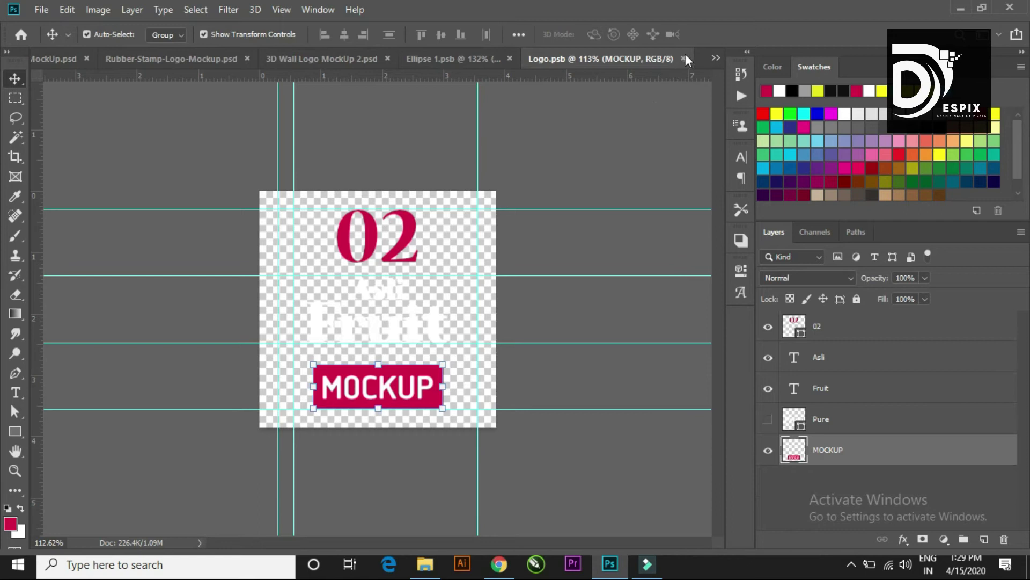
{"action": "left_click", "coordinate": [683, 57]}
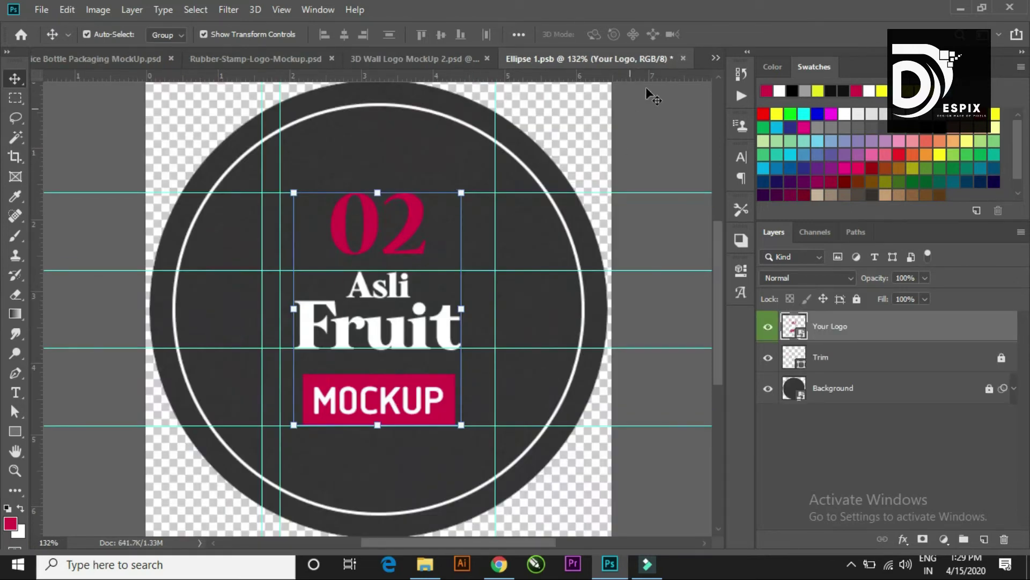
Step: Save the round sticker file and zoom around the bottle to inspect the Asli Fruit cap sticker
{"action": "key", "text": "ctrl+s"}
{"action": "left_click", "coordinate": [684, 57]}
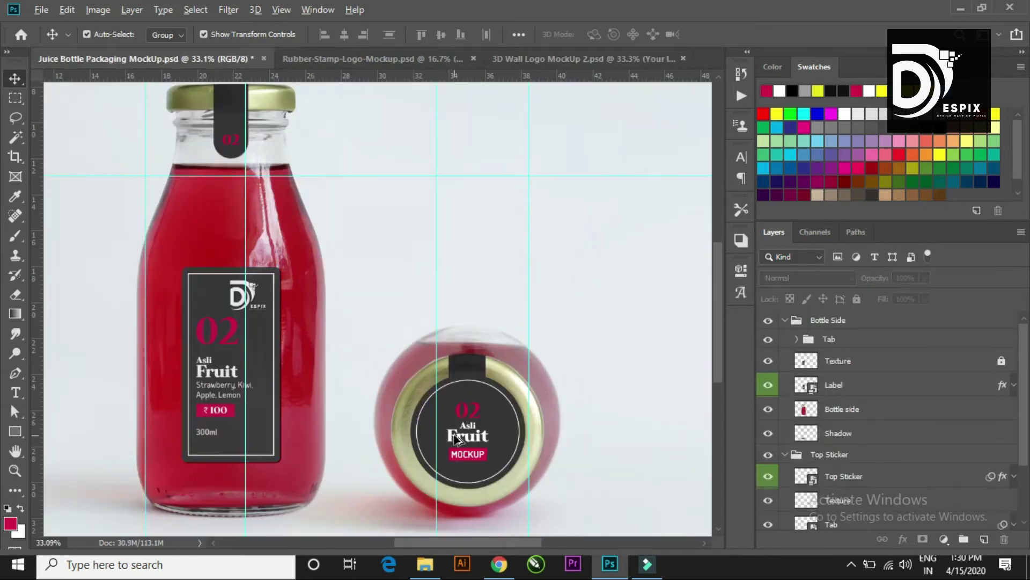
{"action": "scroll", "coordinate": [452, 394], "scroll_direction": "up", "scroll_amount": 1}
{"action": "scroll", "coordinate": [452, 398], "scroll_direction": "down", "scroll_amount": 2}
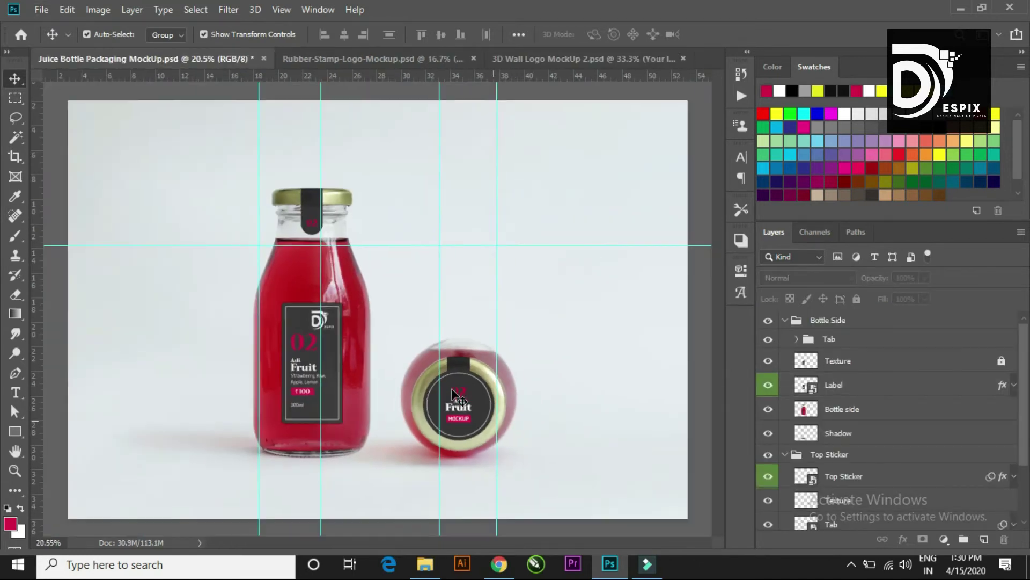
{"action": "scroll", "coordinate": [453, 399], "scroll_direction": "up", "scroll_amount": 2}
{"action": "scroll", "coordinate": [451, 407], "scroll_direction": "up", "scroll_amount": 1}
{"action": "scroll", "coordinate": [457, 402], "scroll_direction": "down", "scroll_amount": 1}
{"action": "scroll", "coordinate": [467, 400], "scroll_direction": "up", "scroll_amount": 1}
{"action": "scroll", "coordinate": [470, 397], "scroll_direction": "down", "scroll_amount": 2}
{"action": "scroll", "coordinate": [473, 397], "scroll_direction": "down", "scroll_amount": 1}
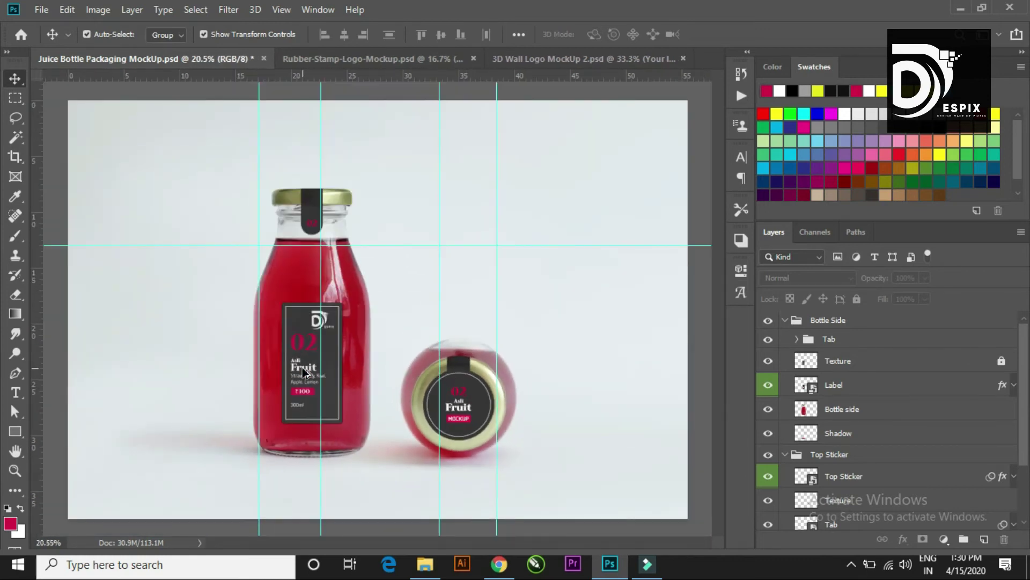
{"action": "scroll", "coordinate": [322, 414], "scroll_direction": "up", "scroll_amount": 2}
{"action": "scroll", "coordinate": [325, 416], "scroll_direction": "up", "scroll_amount": 1}
{"action": "scroll", "coordinate": [325, 416], "scroll_direction": "down", "scroll_amount": 2}
{"action": "scroll", "coordinate": [326, 416], "scroll_direction": "down", "scroll_amount": 1}
{"action": "scroll", "coordinate": [328, 416], "scroll_direction": "up", "scroll_amount": 1}
{"action": "scroll", "coordinate": [328, 416], "scroll_direction": "up", "scroll_amount": 1}
{"action": "scroll", "coordinate": [327, 416], "scroll_direction": "down", "scroll_amount": 1}
{"action": "scroll", "coordinate": [327, 415], "scroll_direction": "down", "scroll_amount": 1}
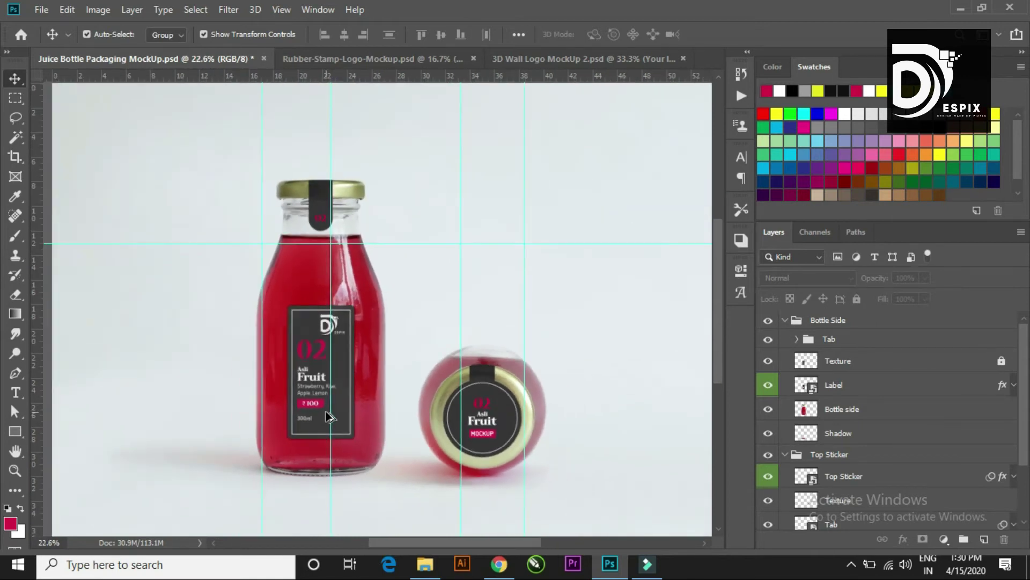
{"action": "scroll", "coordinate": [328, 416], "scroll_direction": "down", "scroll_amount": 1}
{"action": "scroll", "coordinate": [327, 416], "scroll_direction": "down", "scroll_amount": 1}
{"action": "scroll", "coordinate": [327, 416], "scroll_direction": "up", "scroll_amount": 1}
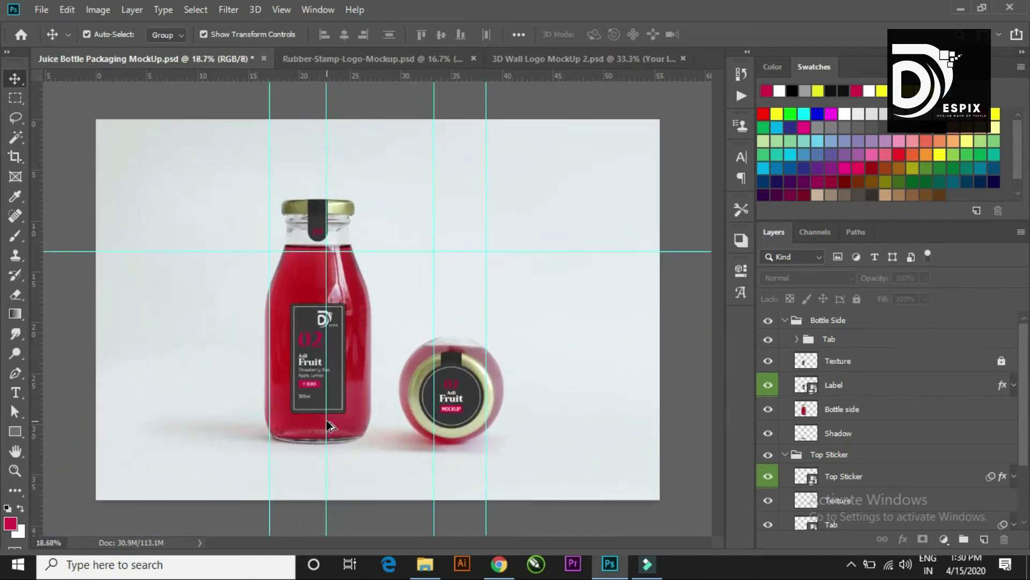
{"action": "scroll", "coordinate": [328, 416], "scroll_direction": "up", "scroll_amount": 1}
{"action": "scroll", "coordinate": [376, 304], "scroll_direction": "down", "scroll_amount": 2}
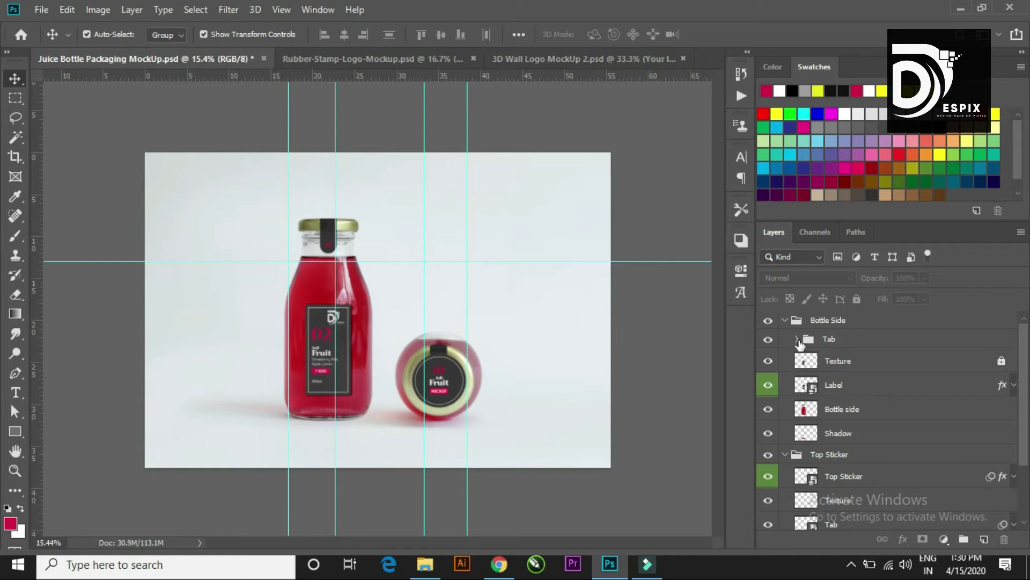
Step: Collapse the Bottle Side and Top Sticker layer groups and switch to the rubber stamp mockup
{"action": "left_click", "coordinate": [796, 340]}
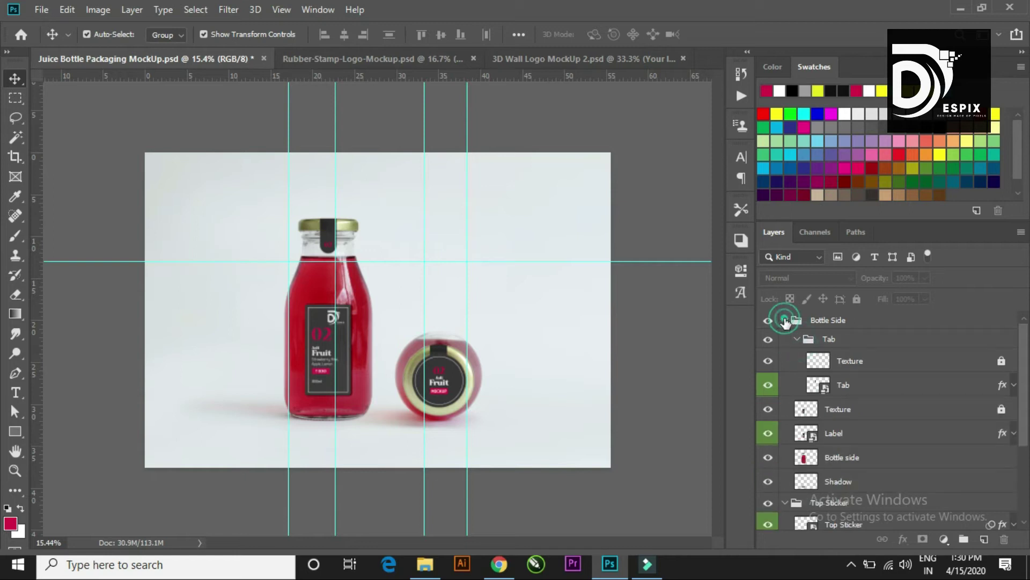
{"action": "left_click", "coordinate": [785, 321]}
{"action": "left_click", "coordinate": [785, 340]}
{"action": "left_click", "coordinate": [697, 322]}
{"action": "scroll", "coordinate": [466, 305], "scroll_direction": "up", "scroll_amount": 1}
{"action": "scroll", "coordinate": [465, 305], "scroll_direction": "down", "scroll_amount": 1}
{"action": "scroll", "coordinate": [466, 305], "scroll_direction": "down", "scroll_amount": 1}
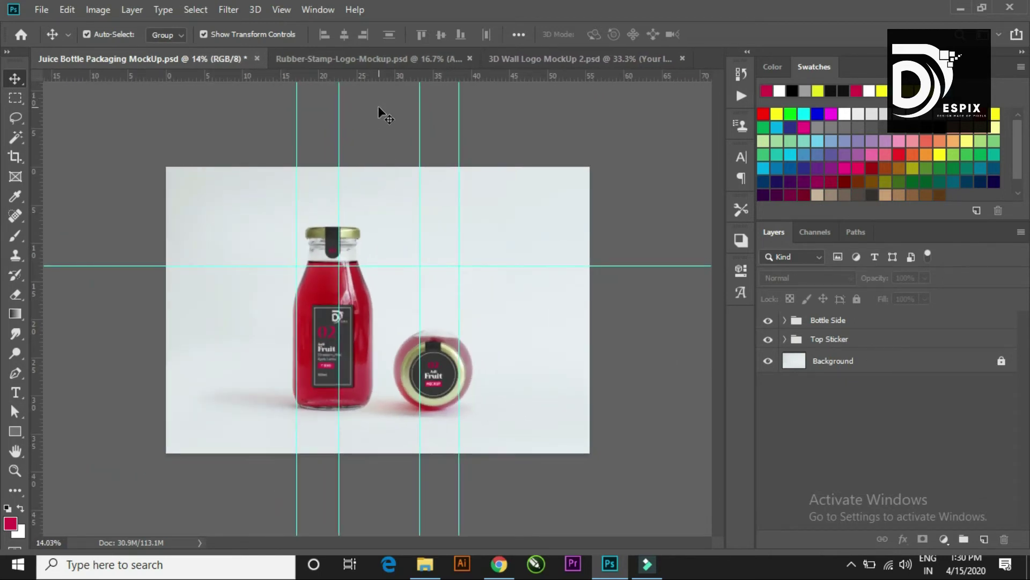
{"action": "left_click", "coordinate": [386, 57]}
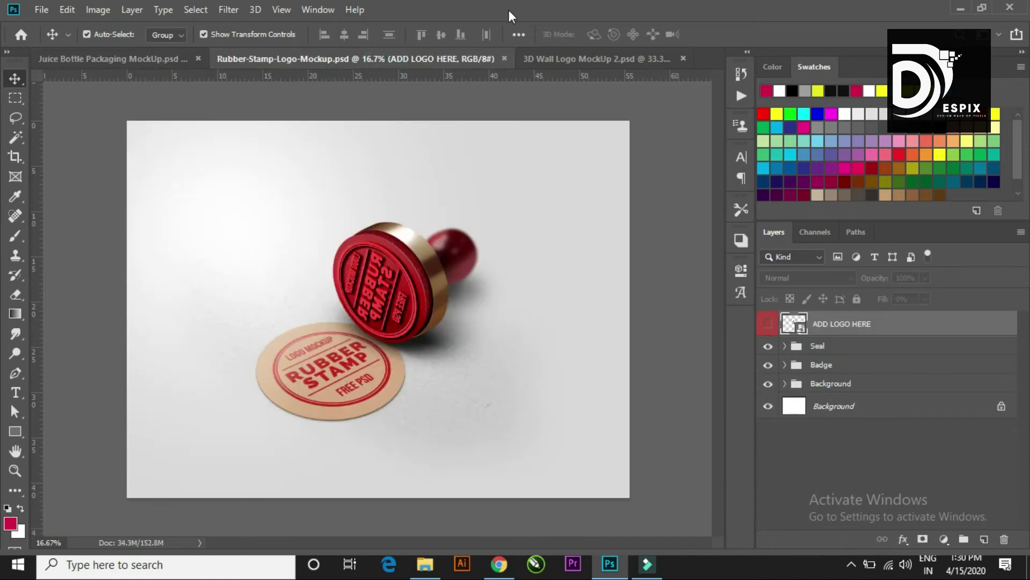
Step: Select and expand the Seal group, toggling the red stamp body's visibility to check it
{"action": "left_click", "coordinate": [541, 212]}
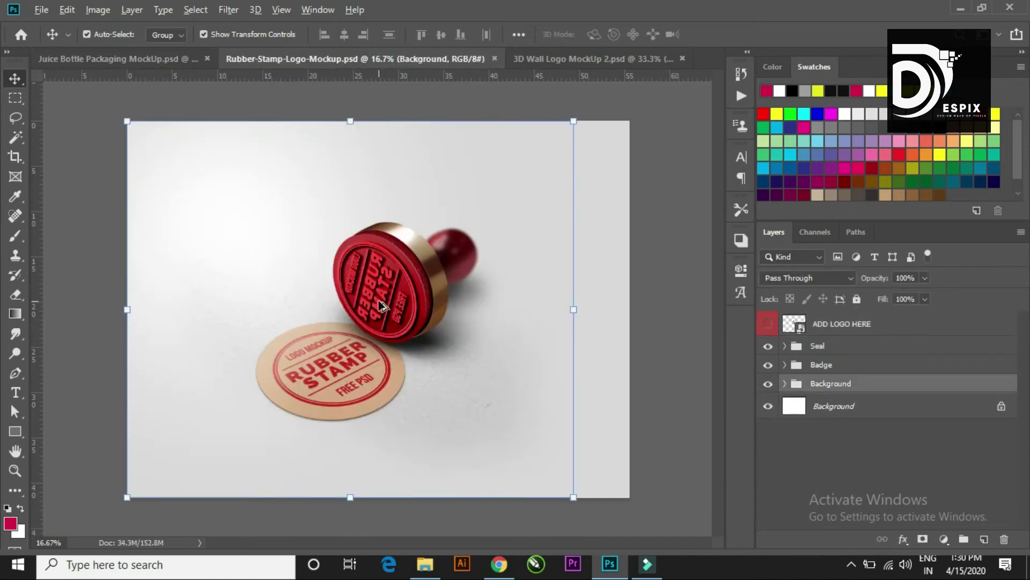
{"action": "scroll", "coordinate": [380, 306], "scroll_direction": "up", "scroll_amount": 4}
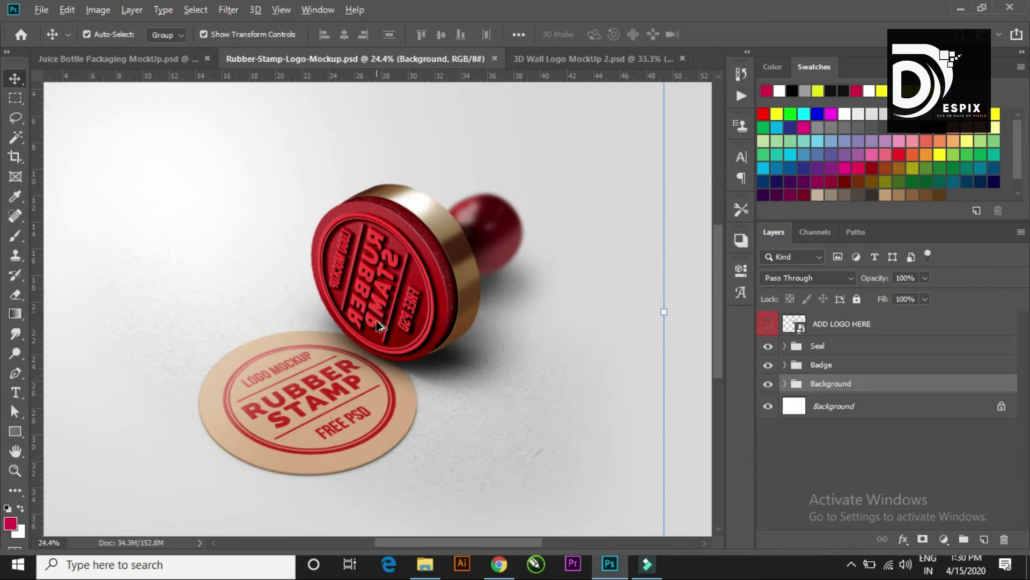
{"action": "scroll", "coordinate": [379, 324], "scroll_direction": "down", "scroll_amount": 1}
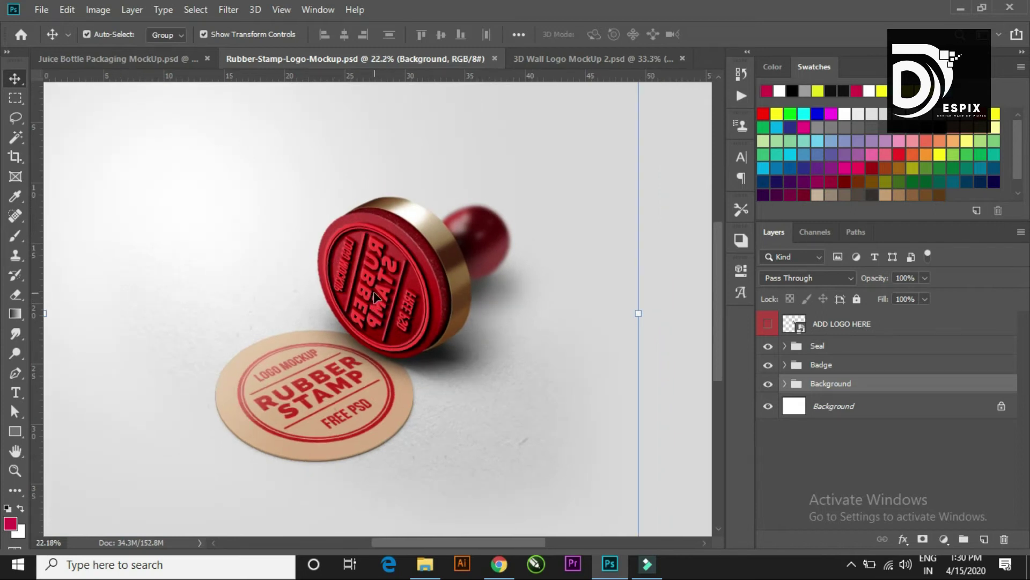
{"action": "left_click", "coordinate": [373, 292]}
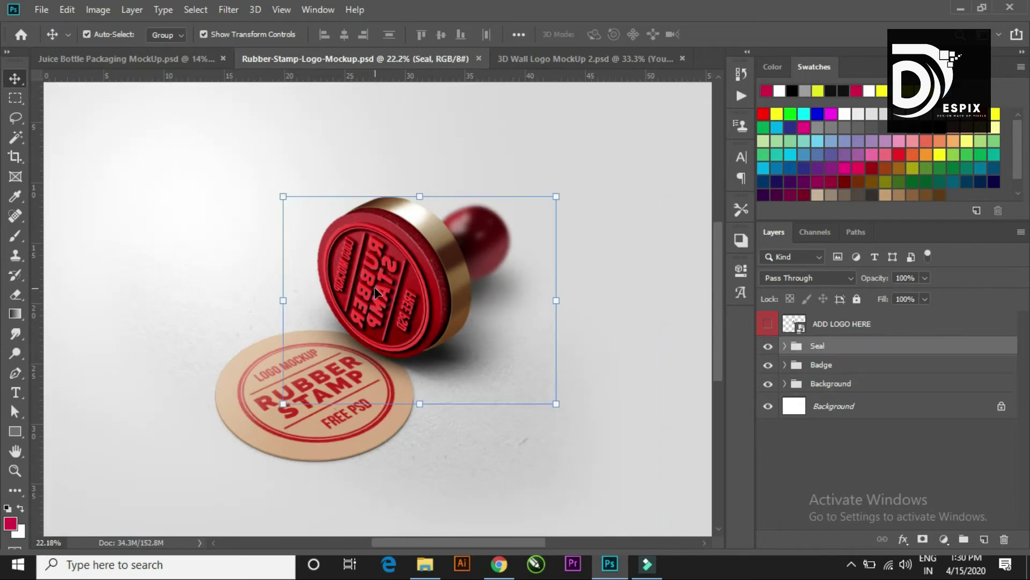
{"action": "left_click", "coordinate": [785, 346]}
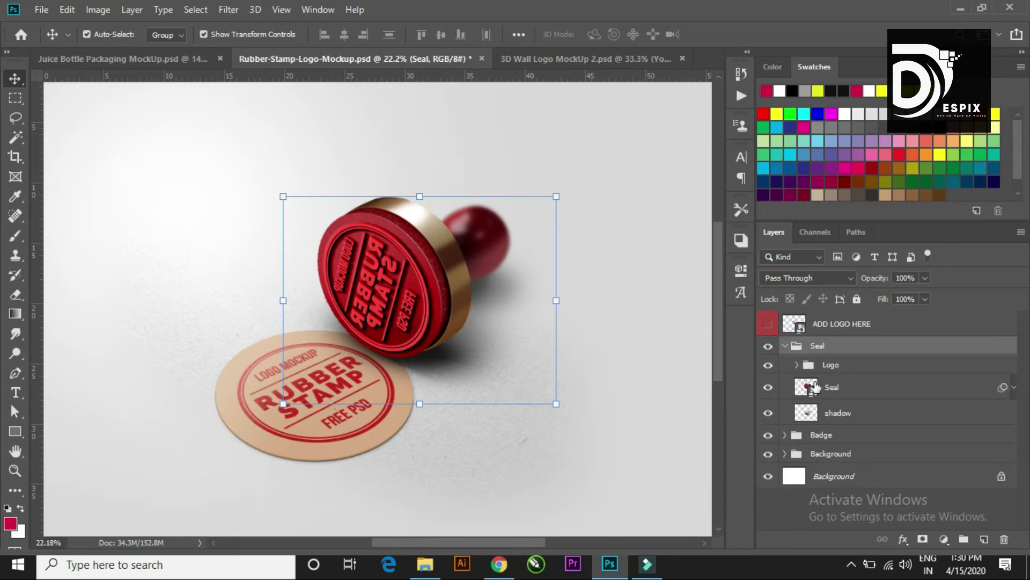
{"action": "left_click", "coordinate": [768, 387]}
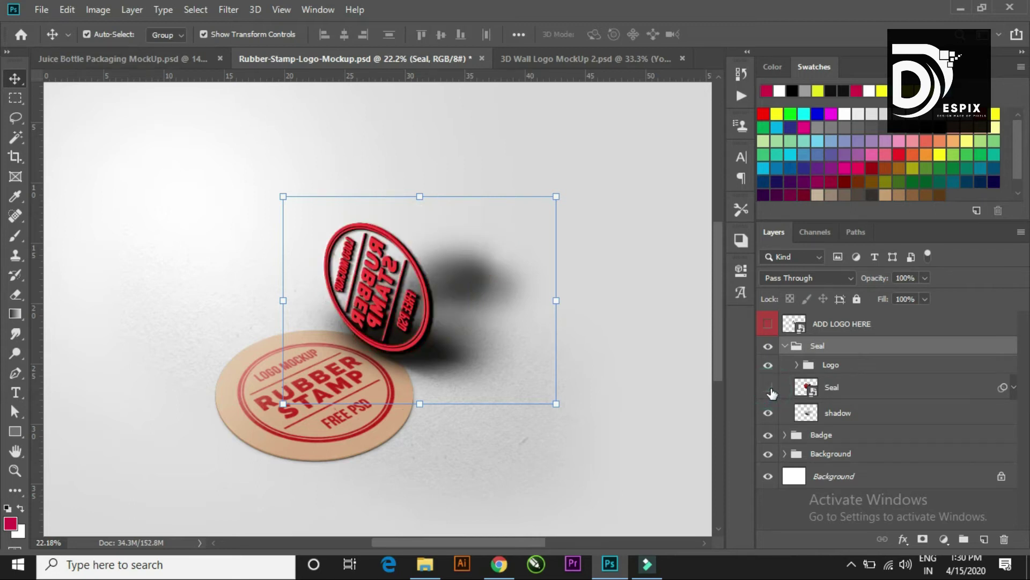
{"action": "left_click", "coordinate": [769, 388]}
{"action": "left_click", "coordinate": [769, 388]}
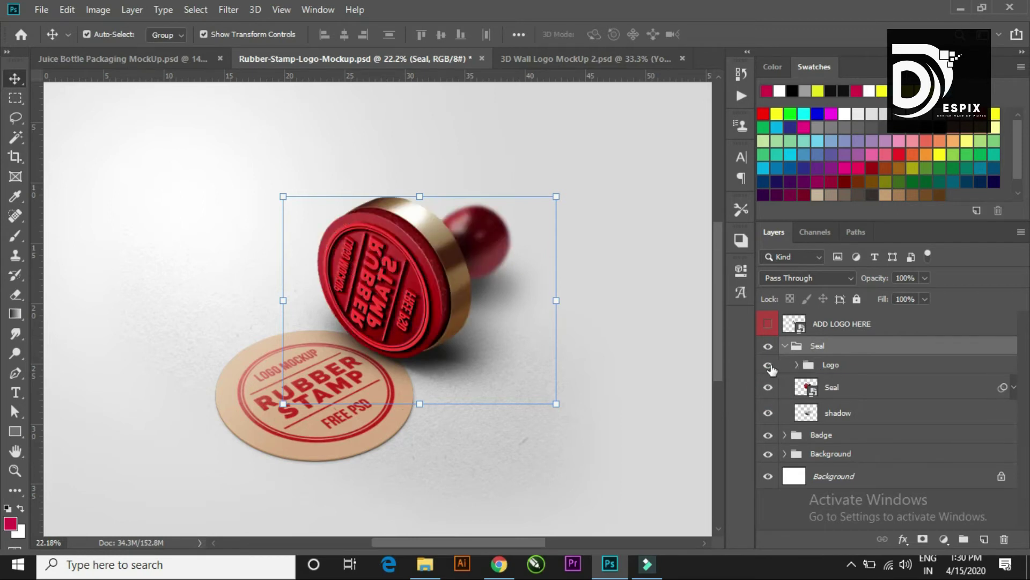
Step: Expand the Logo group, hide the Add Logo layer and make ADD LOGO HERE visible
{"action": "left_click", "coordinate": [769, 366]}
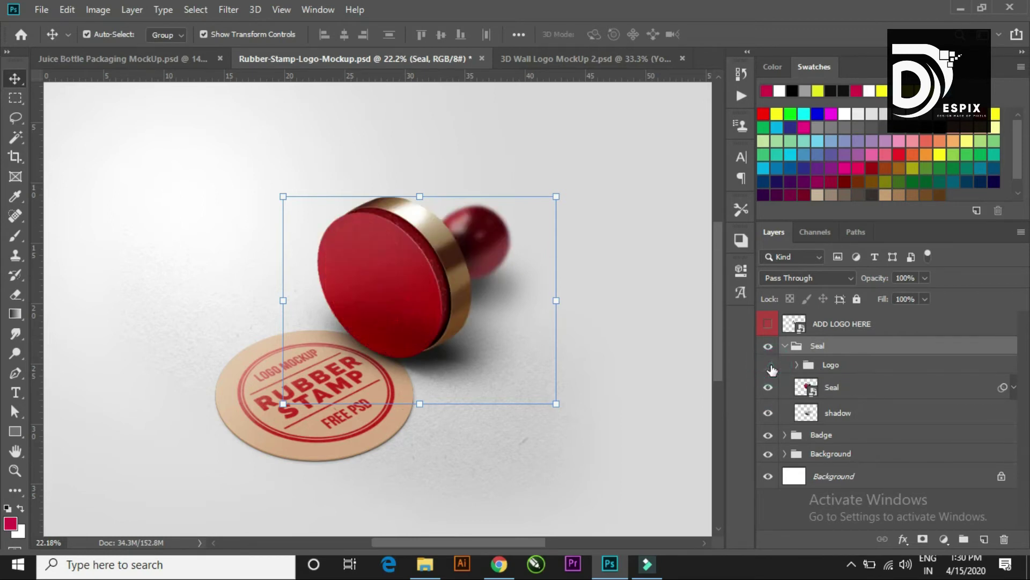
{"action": "left_click", "coordinate": [768, 366]}
{"action": "left_click", "coordinate": [796, 366]}
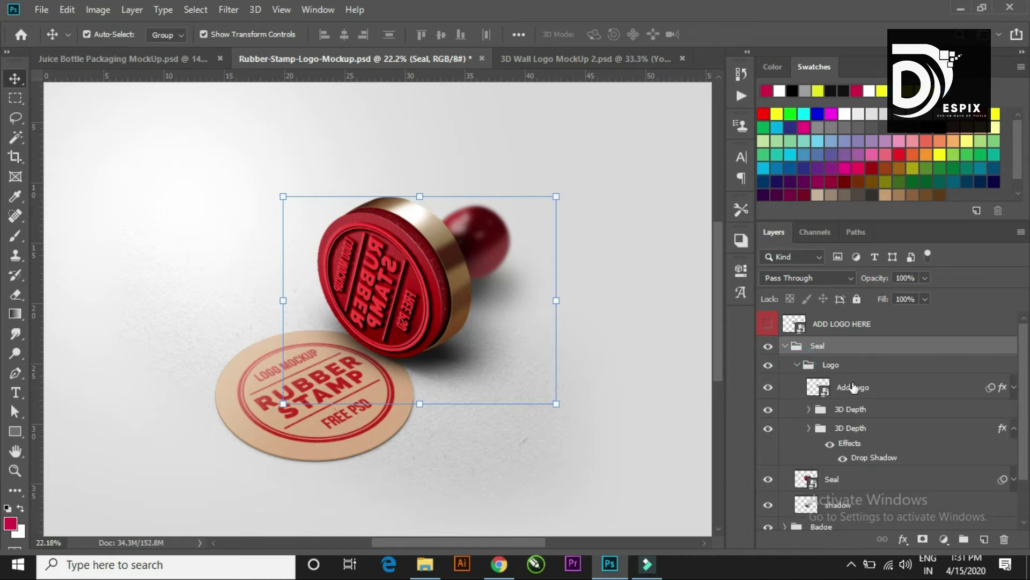
{"action": "left_click", "coordinate": [768, 388]}
{"action": "left_click", "coordinate": [768, 327]}
Step: In ADD LOGO HERE, lasso and delete the LOGO MOCKUP, RUBBER STAMP and FREE PSD wording inside the ring
{"action": "double_click", "coordinate": [793, 325]}
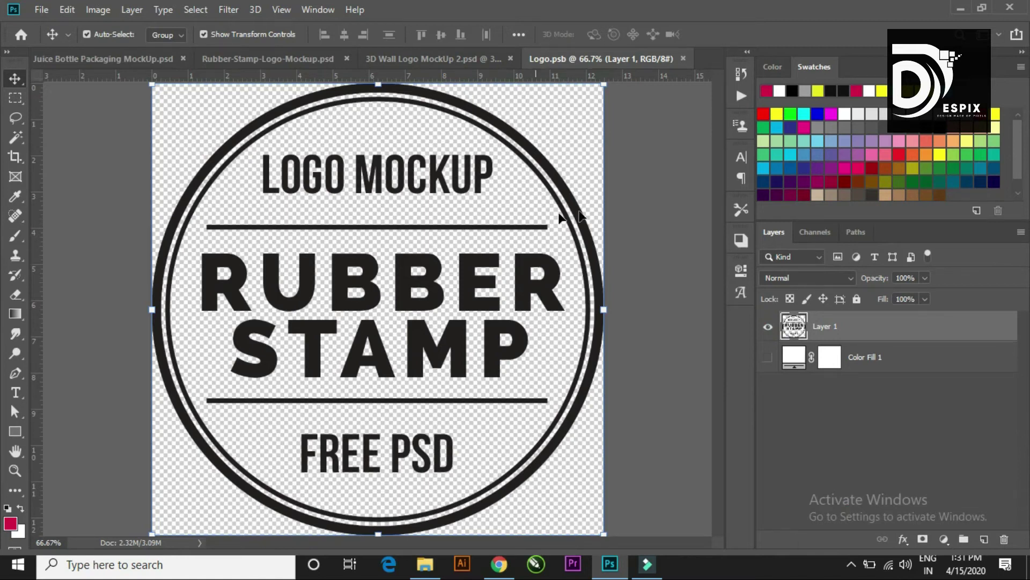
{"action": "left_click", "coordinate": [16, 118]}
{"action": "left_click_drag", "start_coordinate": [266, 141], "coordinate": [193, 238]}
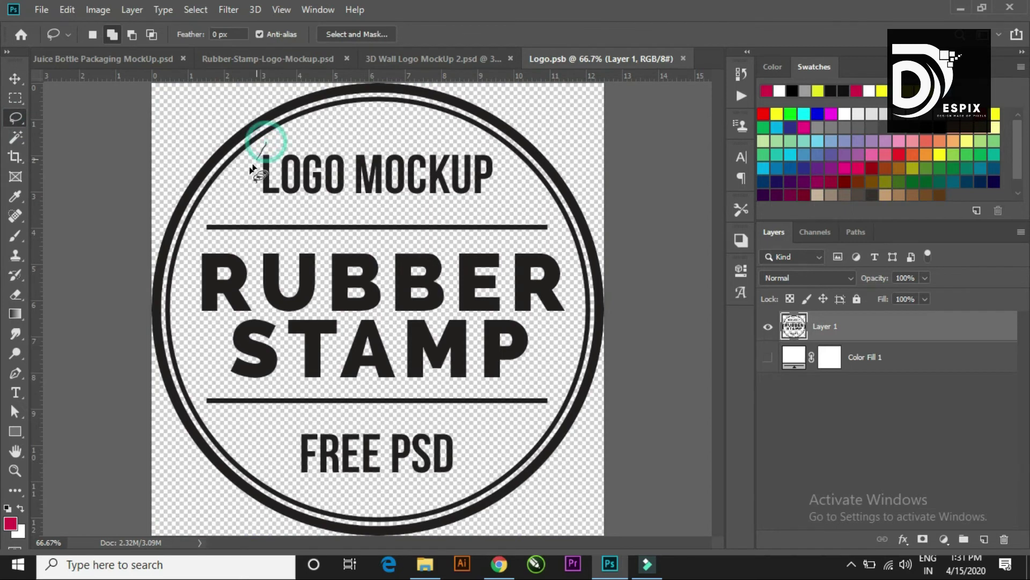
{"action": "mouse_move", "coordinate": [185, 306]}
{"action": "left_mouse_down"}
{"action": "mouse_move", "coordinate": [223, 427]}
{"action": "mouse_move", "coordinate": [285, 464]}
{"action": "left_mouse_up"}
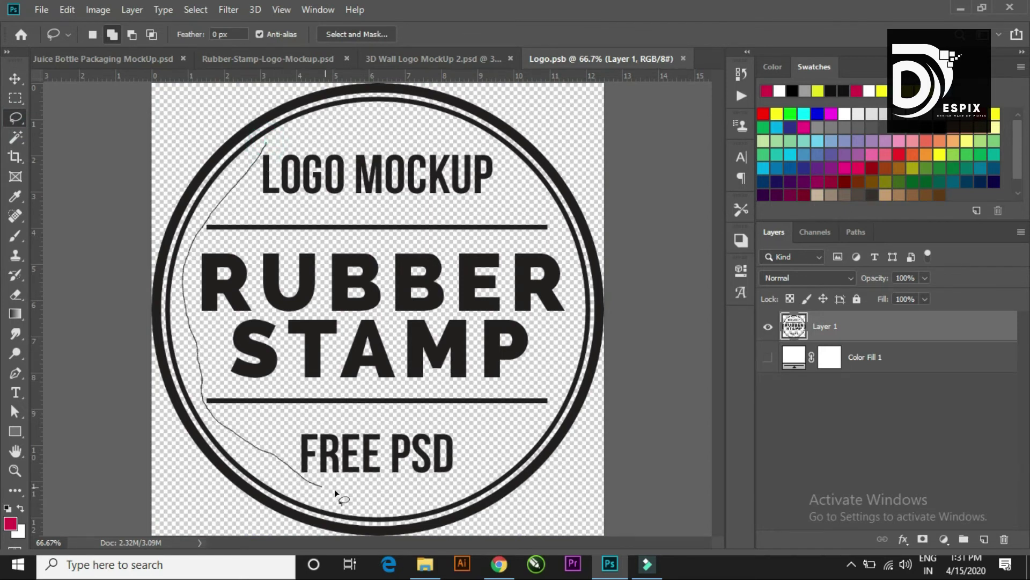
{"action": "left_click_drag", "start_coordinate": [433, 486], "coordinate": [483, 446]}
{"action": "mouse_move", "coordinate": [533, 420]}
{"action": "left_mouse_down"}
{"action": "mouse_move", "coordinate": [558, 395]}
{"action": "mouse_move", "coordinate": [570, 259]}
{"action": "mouse_move", "coordinate": [526, 179]}
{"action": "mouse_move", "coordinate": [501, 154]}
{"action": "mouse_move", "coordinate": [321, 134]}
{"action": "mouse_move", "coordinate": [266, 146]}
{"action": "left_mouse_up"}
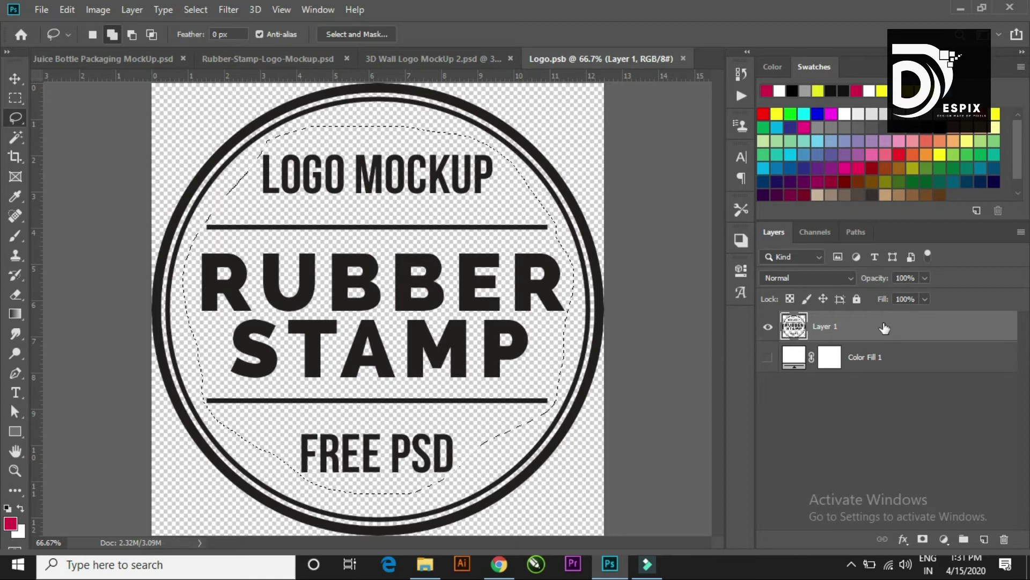
{"action": "key", "text": "Delete"}
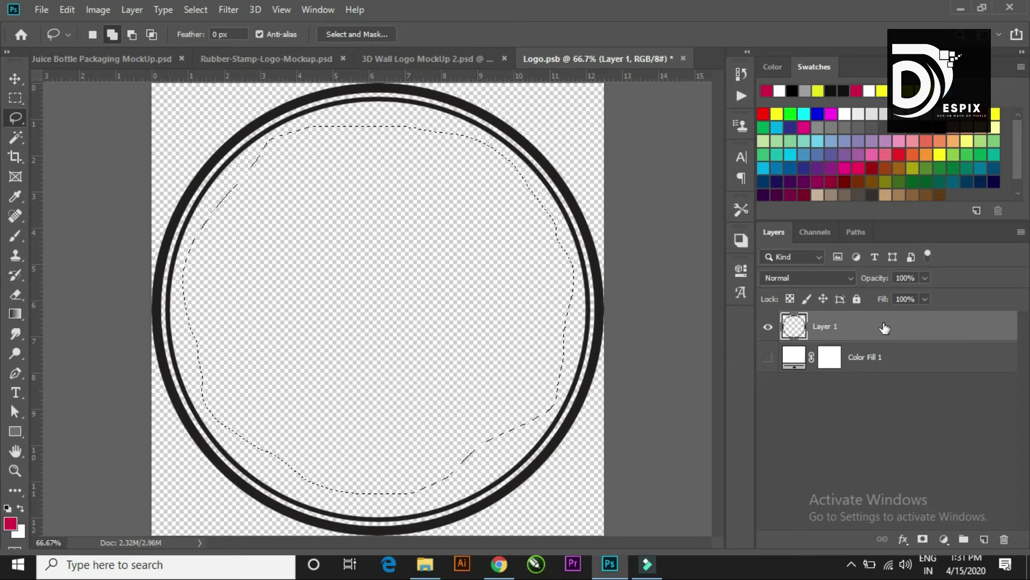
{"action": "key", "text": "ctrl+d"}
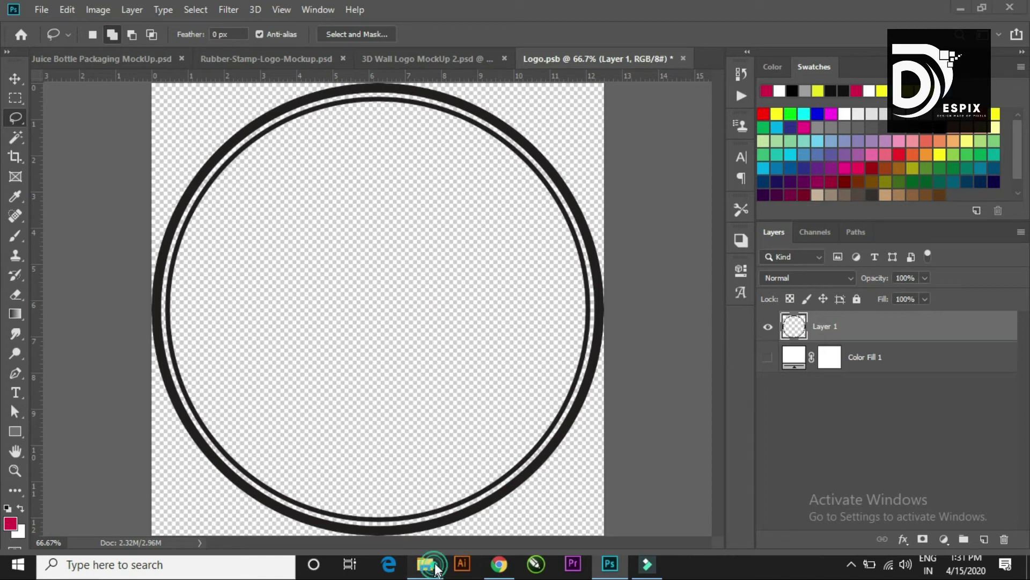
{"action": "left_click", "coordinate": [425, 564]}
Step: Place the white DESPIX logo file onto the stamp artwork, enlarged to fill the rings
{"action": "left_click_drag", "start_coordinate": [630, 210], "coordinate": [562, 480]}
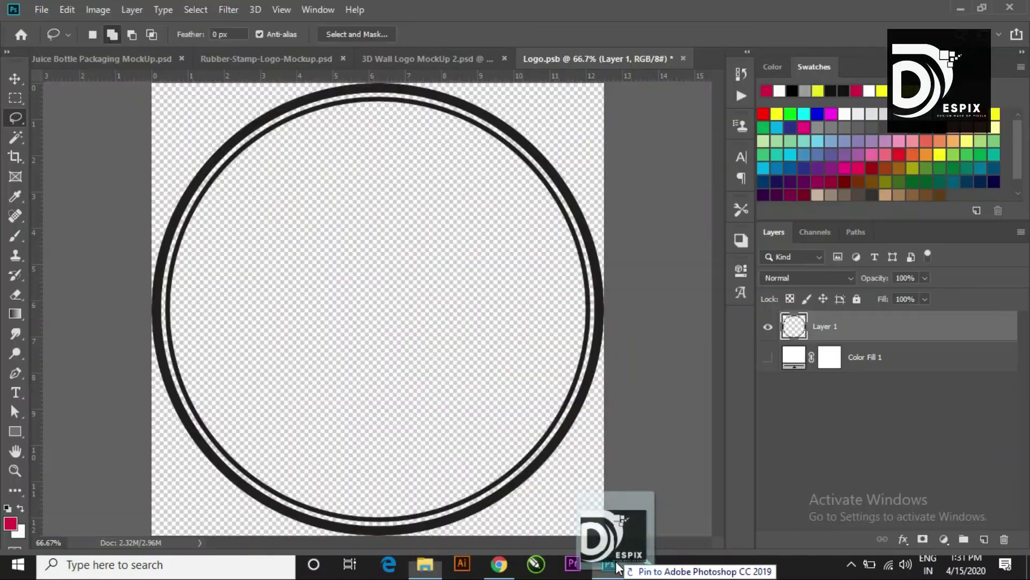
{"action": "left_click_drag", "start_coordinate": [562, 480], "coordinate": [393, 294]}
{"action": "left_click_drag", "start_coordinate": [522, 196], "coordinate": [529, 172]}
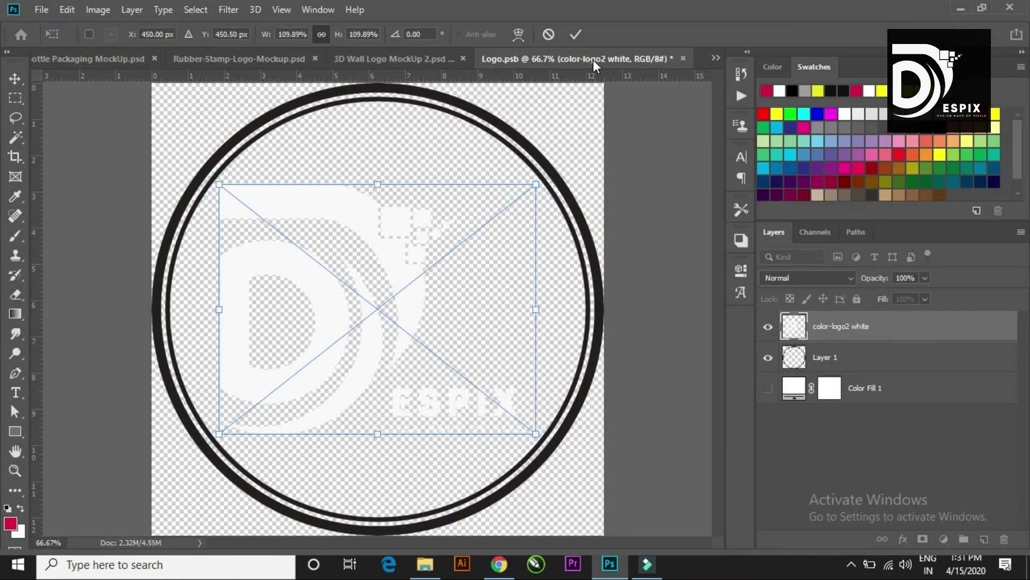
{"action": "left_click", "coordinate": [577, 33]}
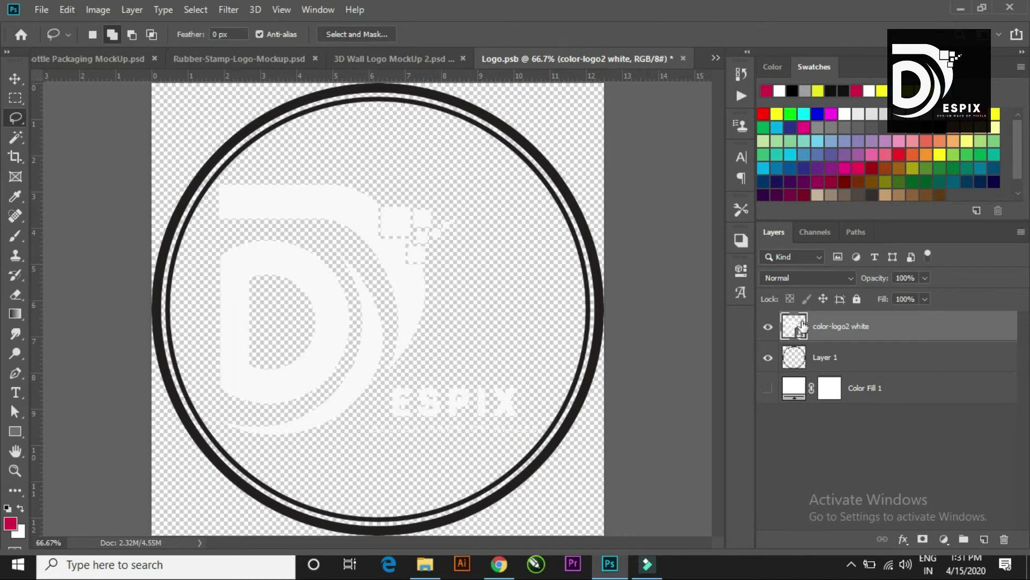
Step: Give the logo a black Color Overlay layer style and save Logo.psb
{"action": "double_click", "coordinate": [883, 333]}
{"action": "left_click", "coordinate": [481, 302]}
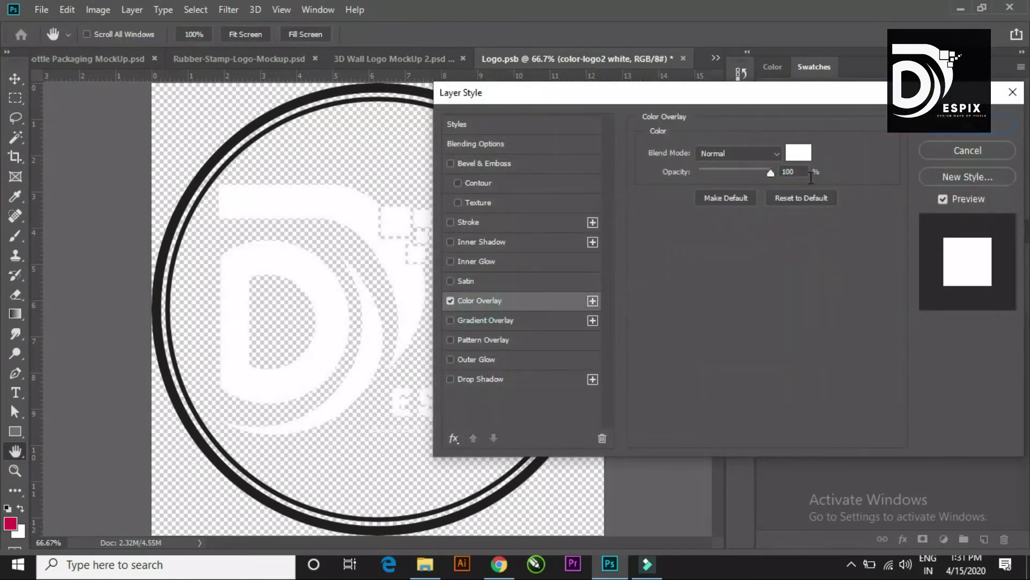
{"action": "left_click", "coordinate": [799, 152]}
{"action": "left_click_drag", "start_coordinate": [639, 453], "coordinate": [623, 479]}
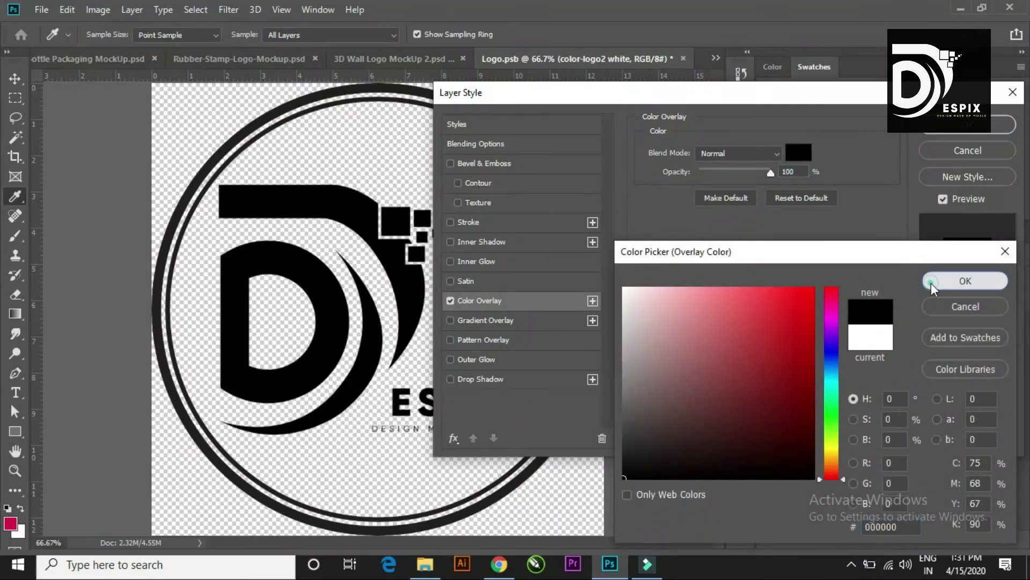
{"action": "left_click", "coordinate": [965, 281]}
{"action": "left_click", "coordinate": [967, 124]}
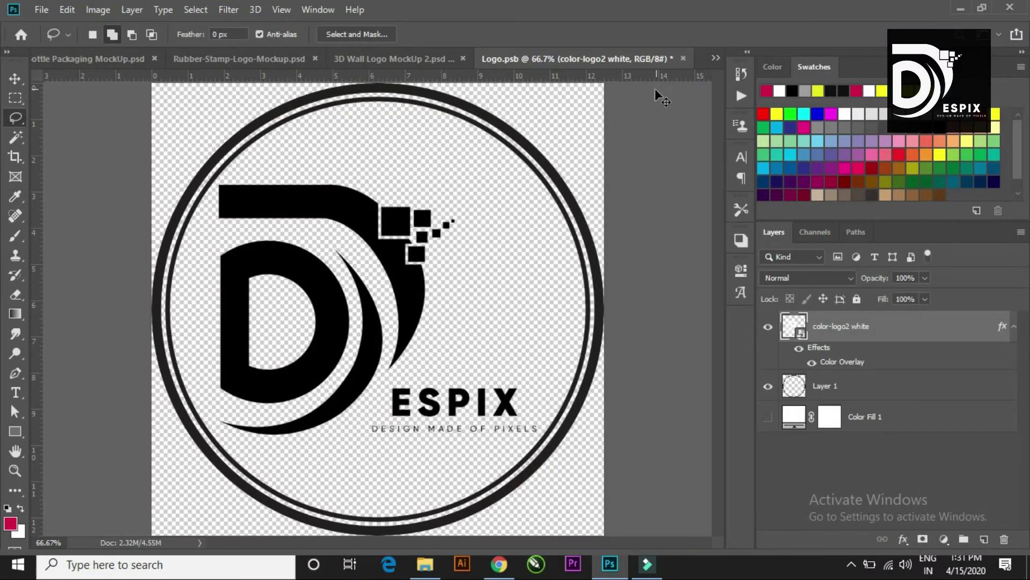
{"action": "key", "text": "ctrl+s"}
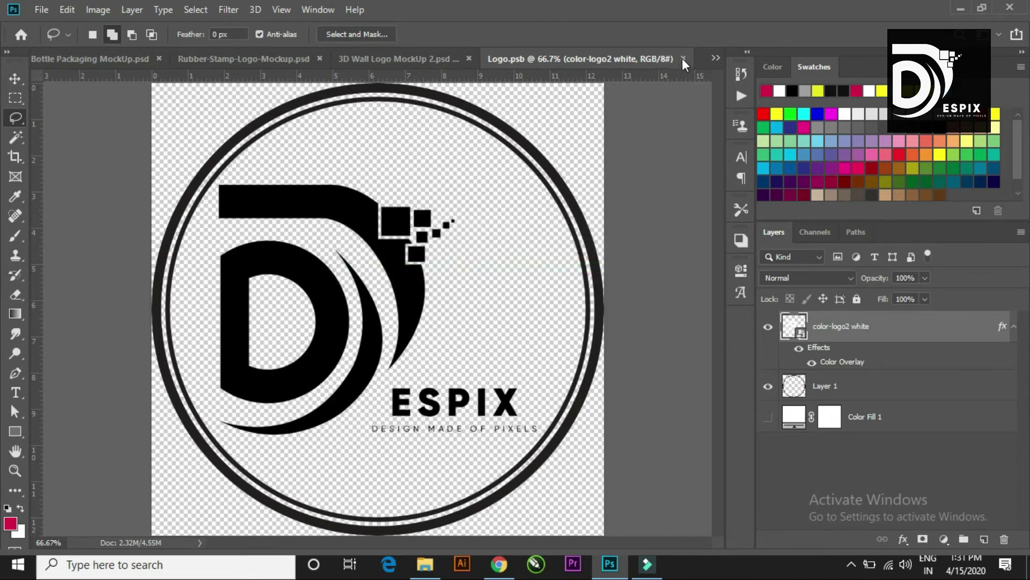
Step: Close Logo.psb, inspect the stamp close up, and collapse the Logo and Seal groups
{"action": "left_click", "coordinate": [684, 58]}
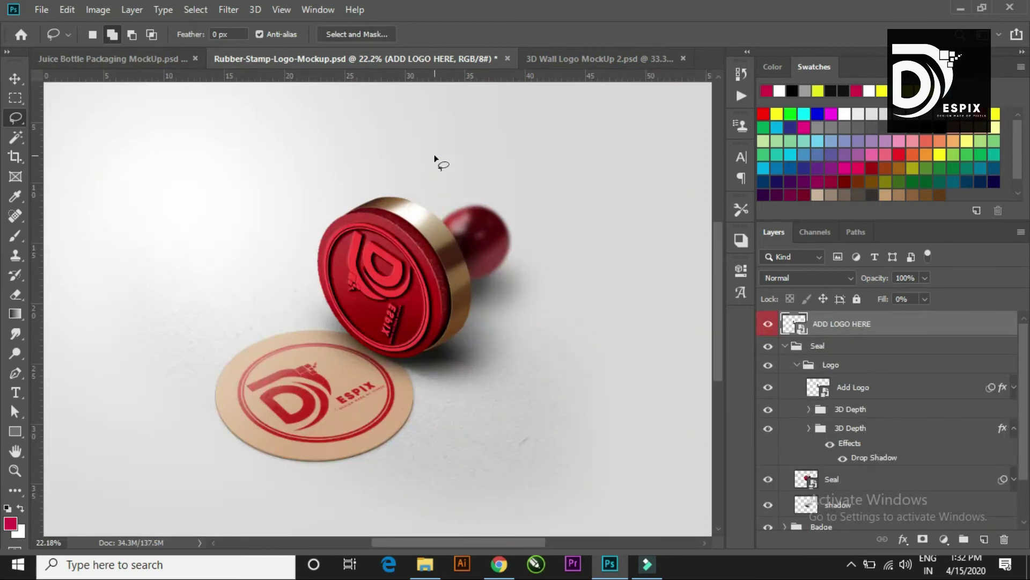
{"action": "scroll", "coordinate": [381, 316], "scroll_direction": "up", "scroll_amount": 3}
{"action": "scroll", "coordinate": [381, 316], "scroll_direction": "up", "scroll_amount": 2}
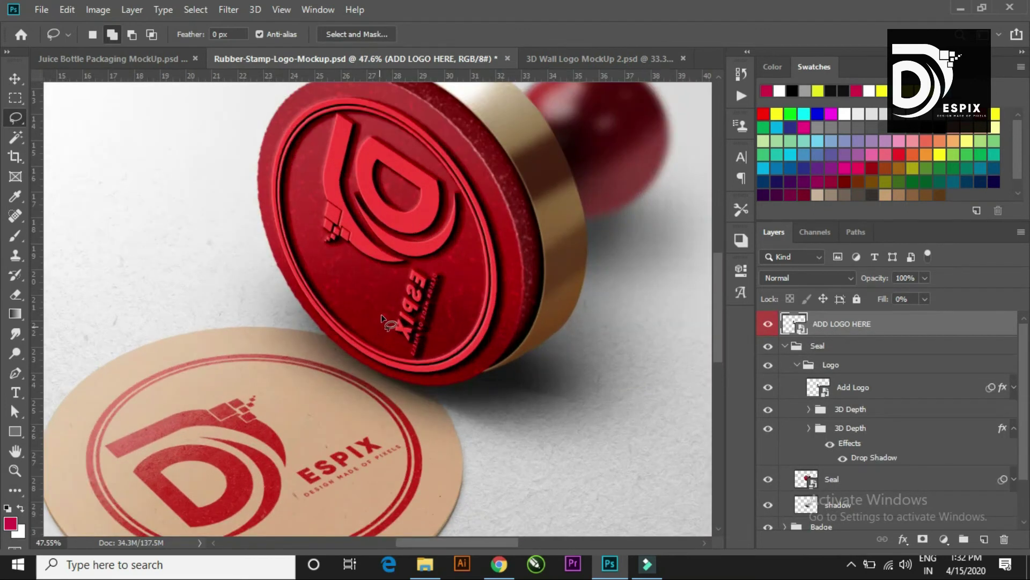
{"action": "scroll", "coordinate": [383, 319], "scroll_direction": "down", "scroll_amount": 2}
{"action": "scroll", "coordinate": [284, 413], "scroll_direction": "down", "scroll_amount": 1}
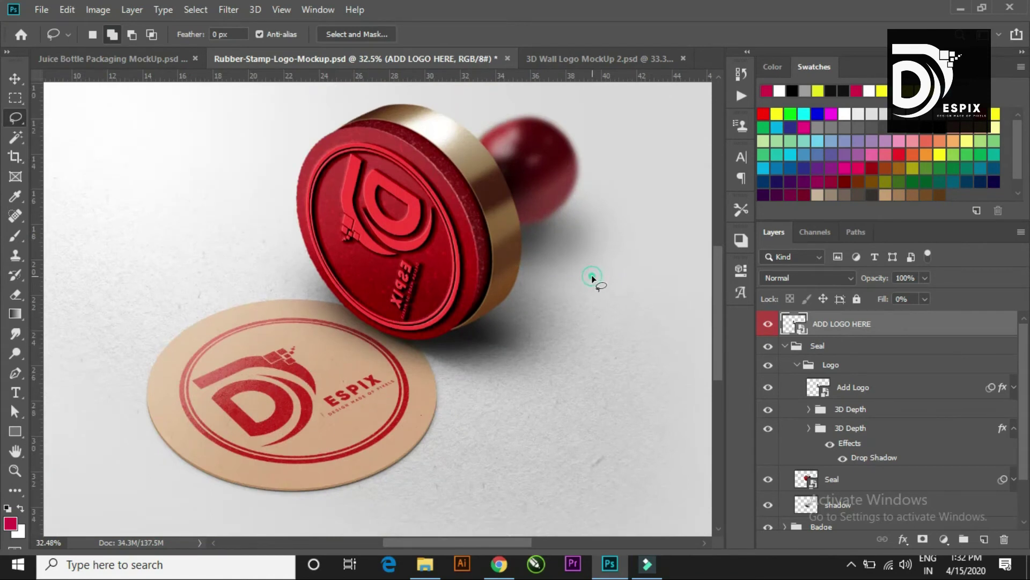
{"action": "scroll", "coordinate": [464, 314], "scroll_direction": "down", "scroll_amount": 1}
{"action": "scroll", "coordinate": [469, 317], "scroll_direction": "down", "scroll_amount": 1}
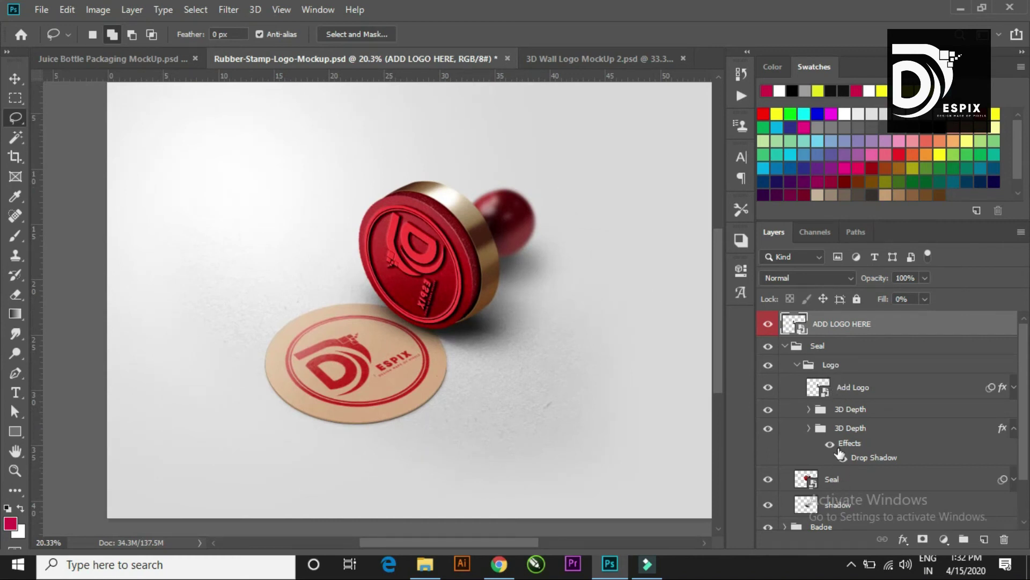
{"action": "left_click", "coordinate": [795, 364]}
{"action": "left_click", "coordinate": [785, 347]}
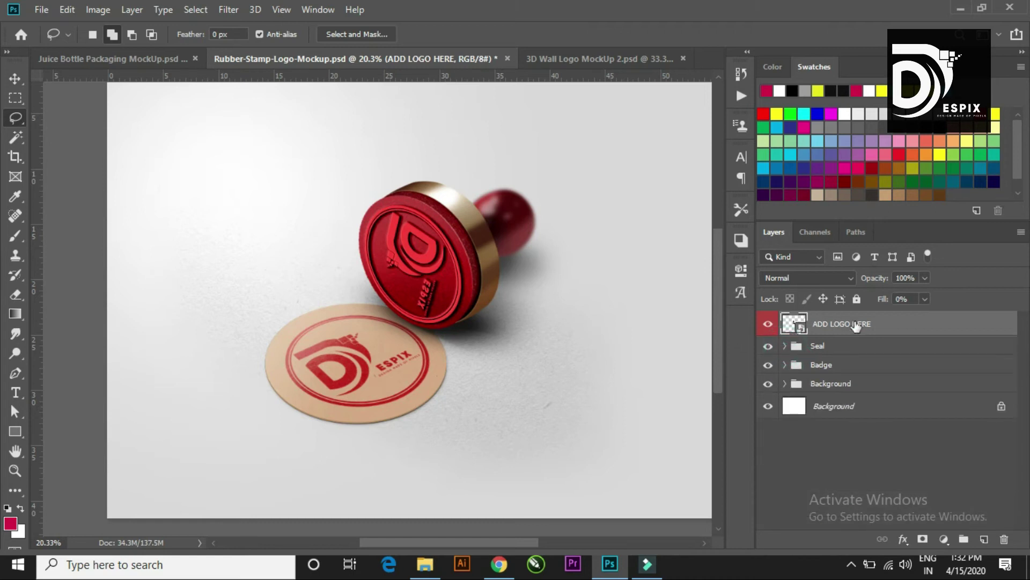
{"action": "scroll", "coordinate": [416, 290], "scroll_direction": "up", "scroll_amount": 3}
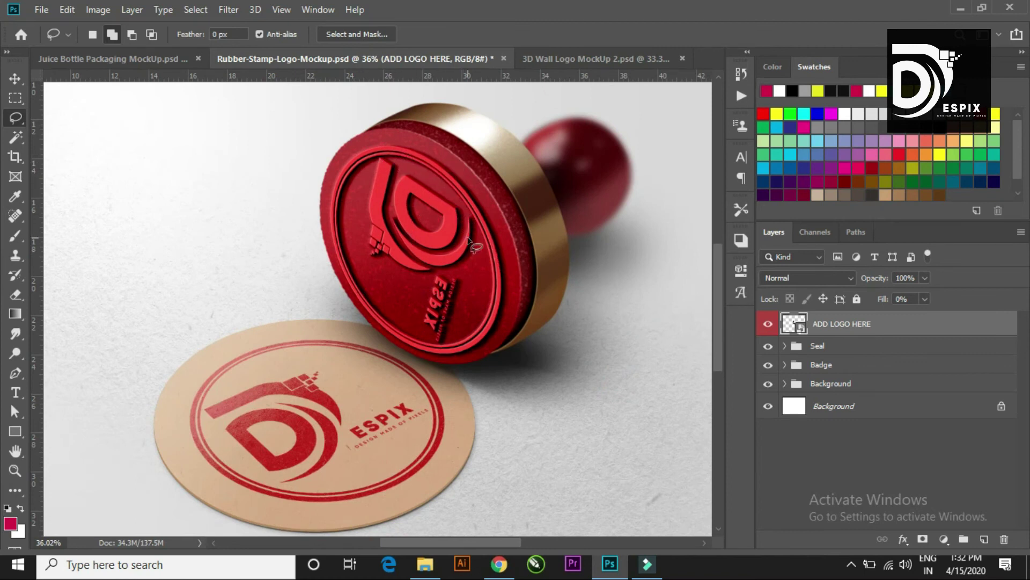
Step: Scale the stamp's DESPIX logo back to 100% with Free Transform, then save and close the file
{"action": "double_click", "coordinate": [793, 332]}
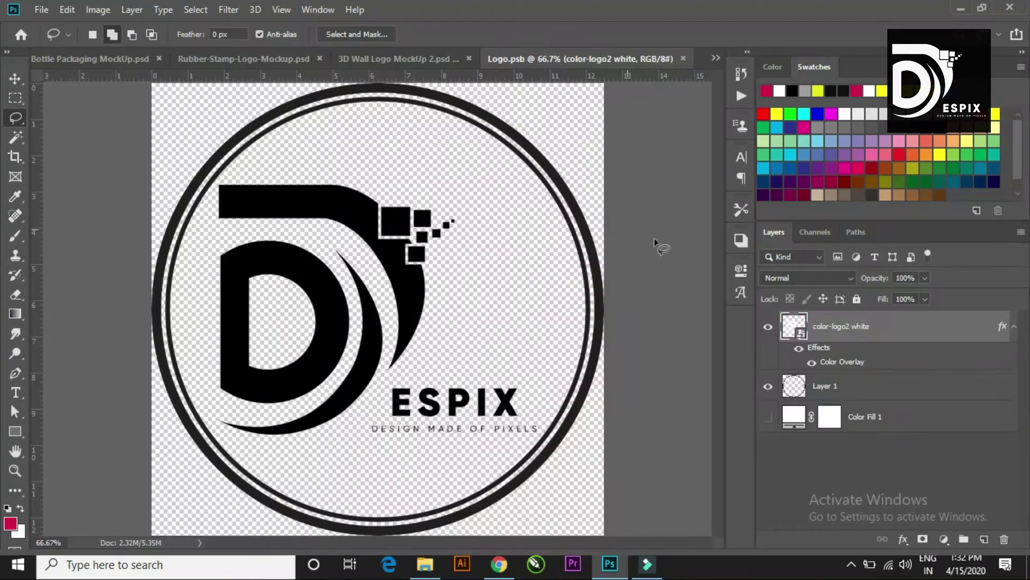
{"action": "key", "text": "ctrl+t"}
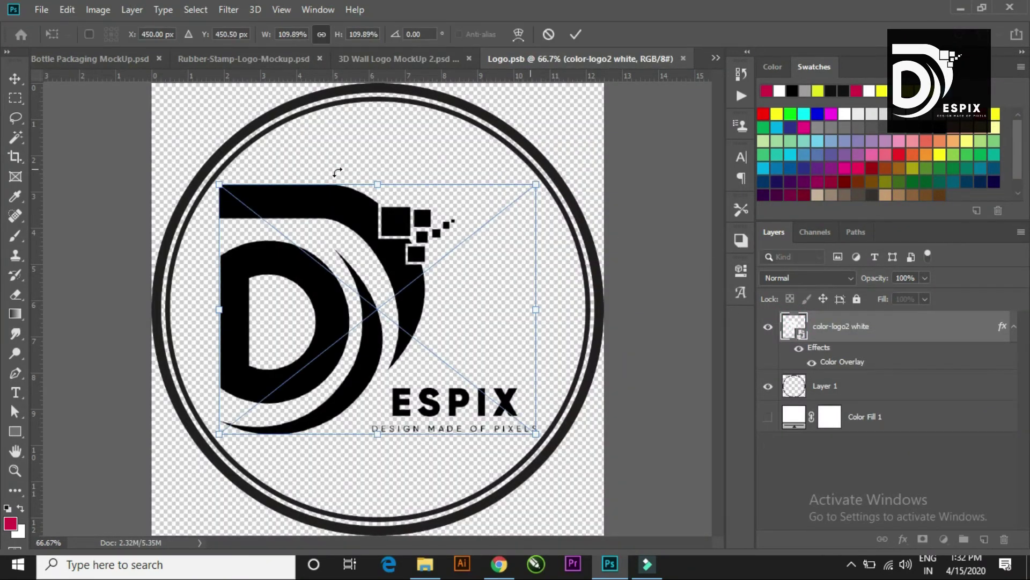
{"action": "left_click_drag", "start_coordinate": [223, 181], "coordinate": [232, 195]}
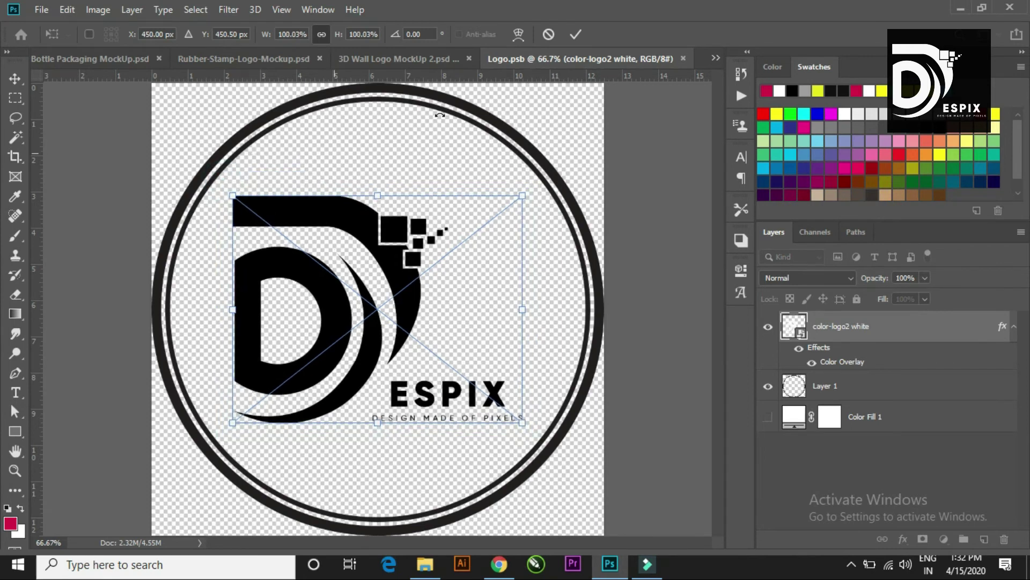
{"action": "key", "text": "Return"}
{"action": "key", "text": "l"}
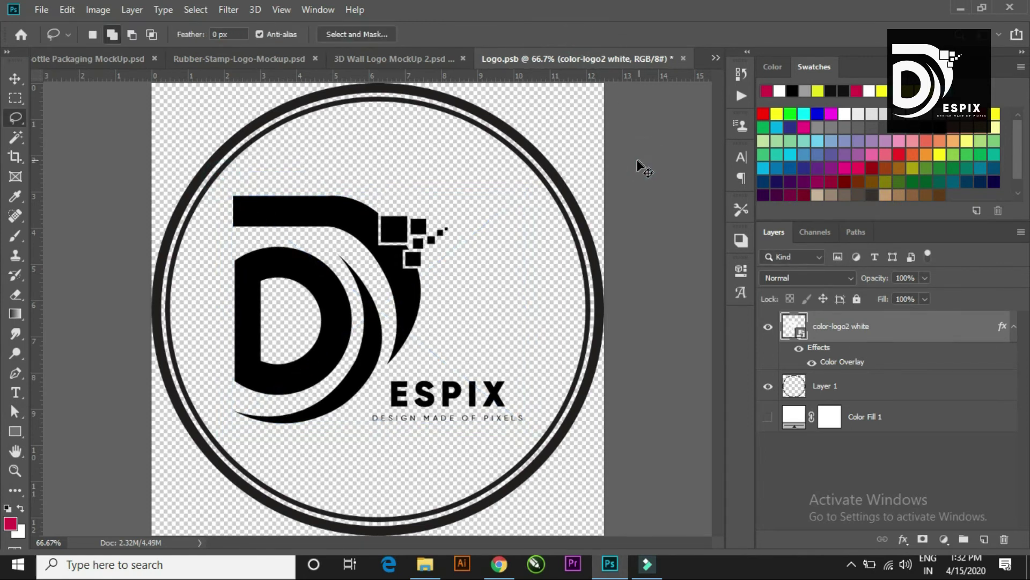
{"action": "key", "text": "ctrl+s"}
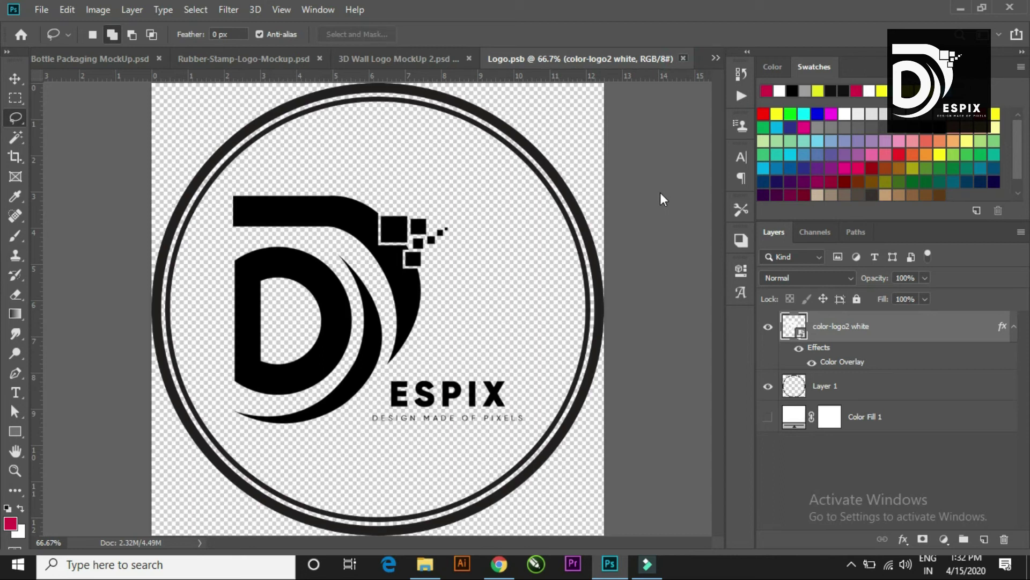
{"action": "key", "text": "ctrl+w"}
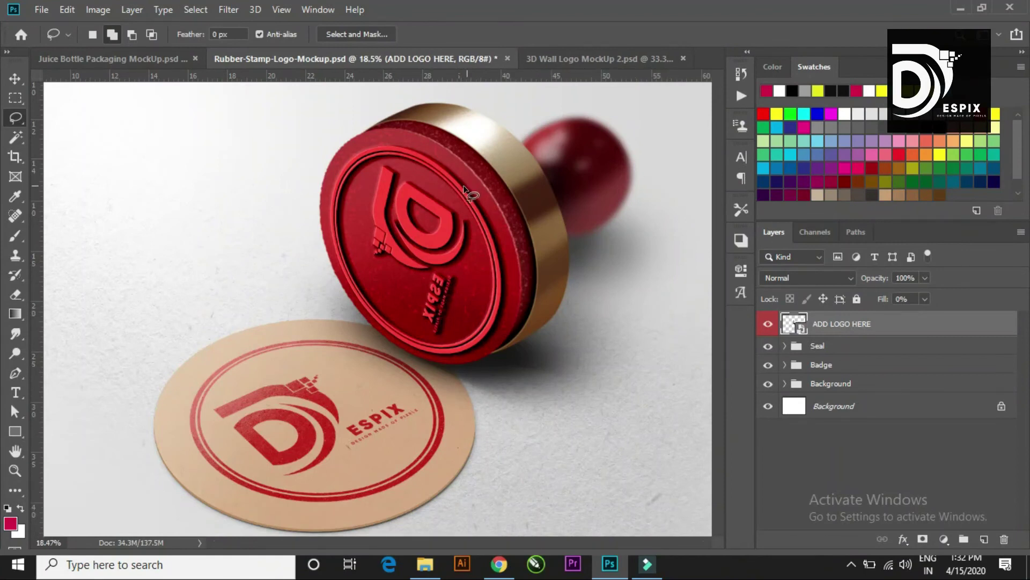
Step: Switch to the Move tool while browsing the rubber stamp mockup's layers
{"action": "scroll", "coordinate": [467, 188], "scroll_direction": "down", "scroll_amount": 5}
{"action": "scroll", "coordinate": [378, 314], "scroll_direction": "up", "scroll_amount": 3}
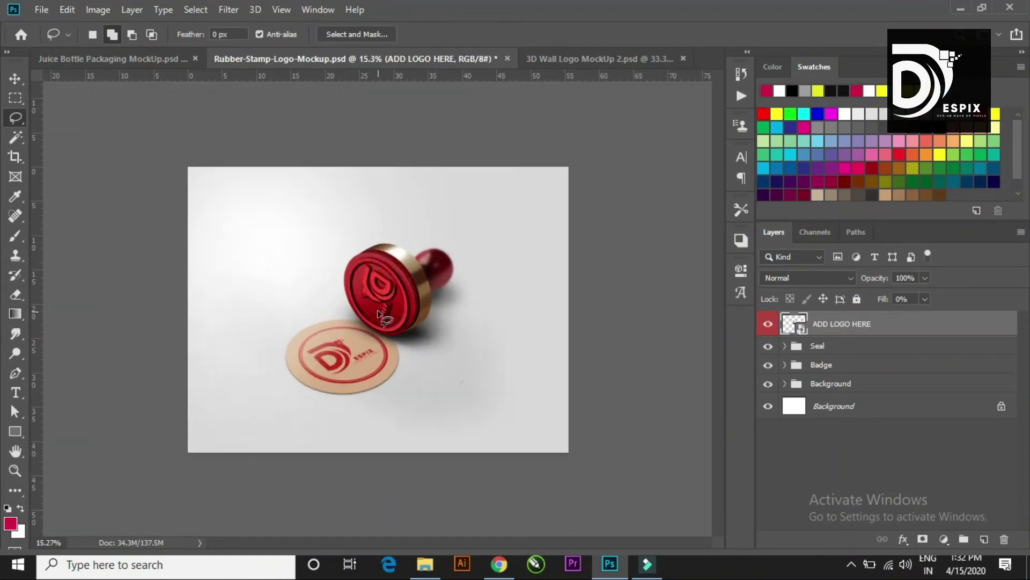
{"action": "left_click", "coordinate": [14, 79]}
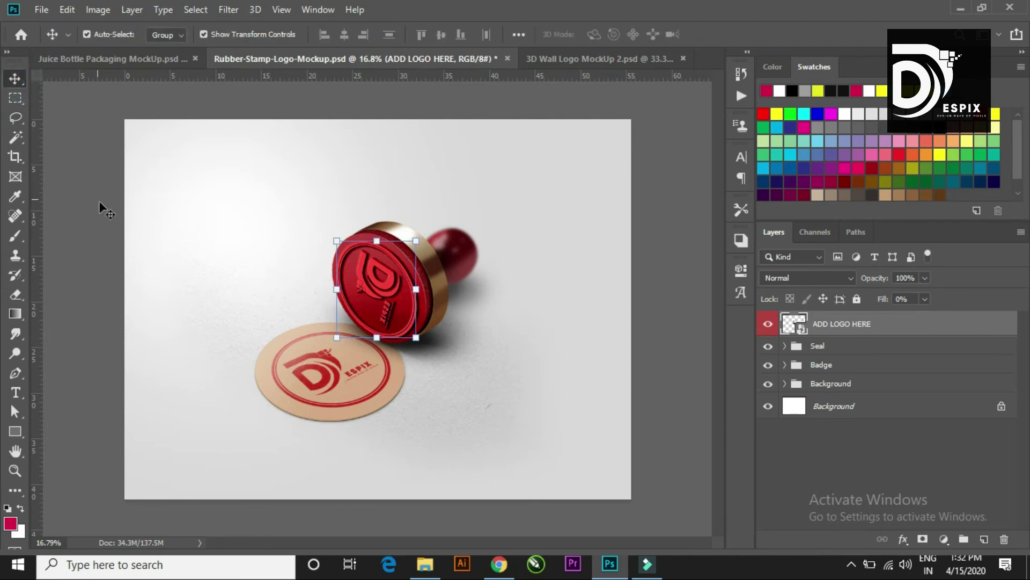
{"action": "left_click", "coordinate": [94, 188]}
{"action": "scroll", "coordinate": [303, 217], "scroll_direction": "down", "scroll_amount": 1}
{"action": "scroll", "coordinate": [408, 303], "scroll_direction": "up", "scroll_amount": 2}
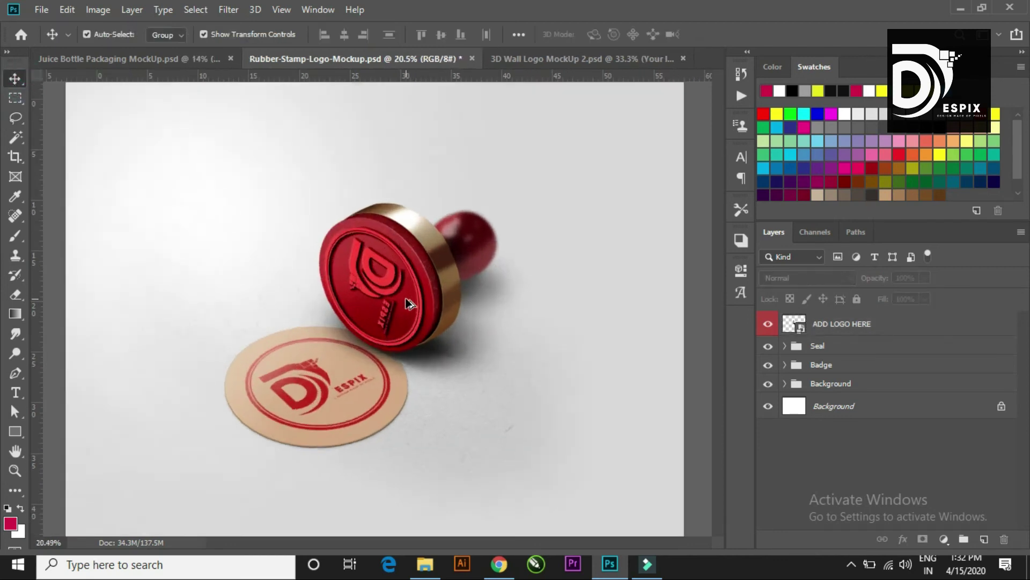
{"action": "scroll", "coordinate": [408, 298], "scroll_direction": "up", "scroll_amount": 1}
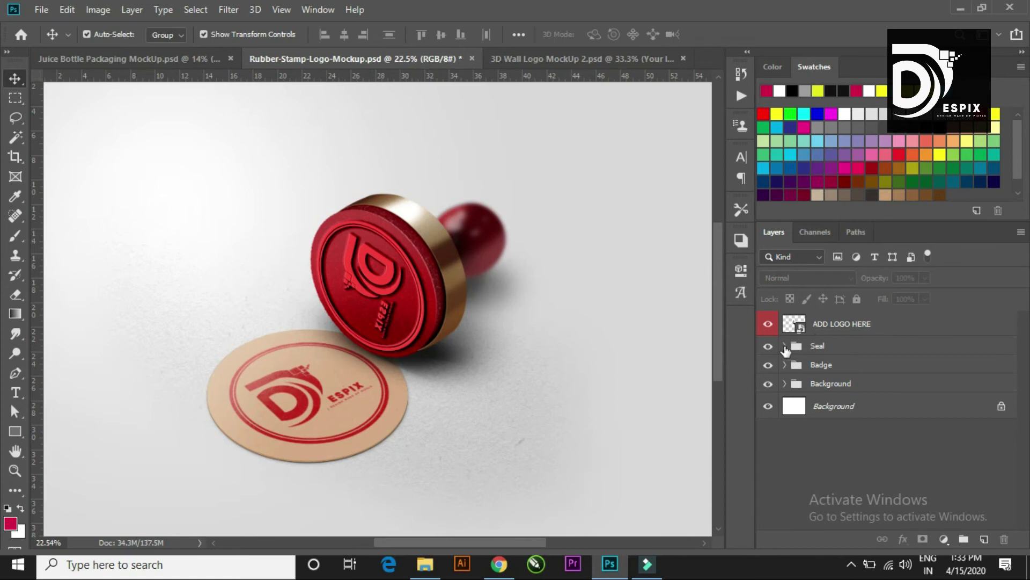
Step: Inspect the Seal group and its Logo folder, then zoom out on the whole stamp mockup
{"action": "left_click", "coordinate": [785, 347]}
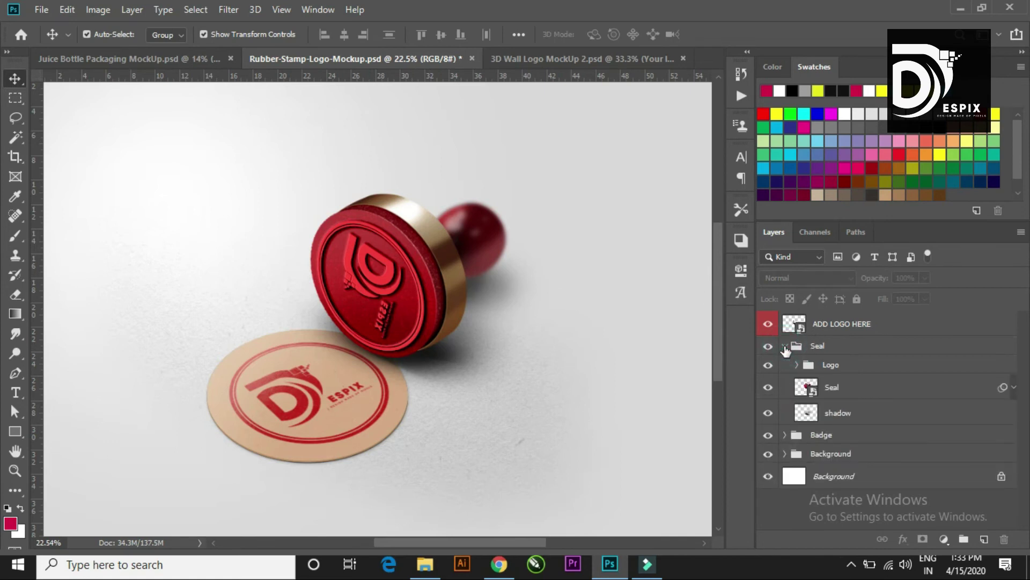
{"action": "left_click", "coordinate": [797, 365]}
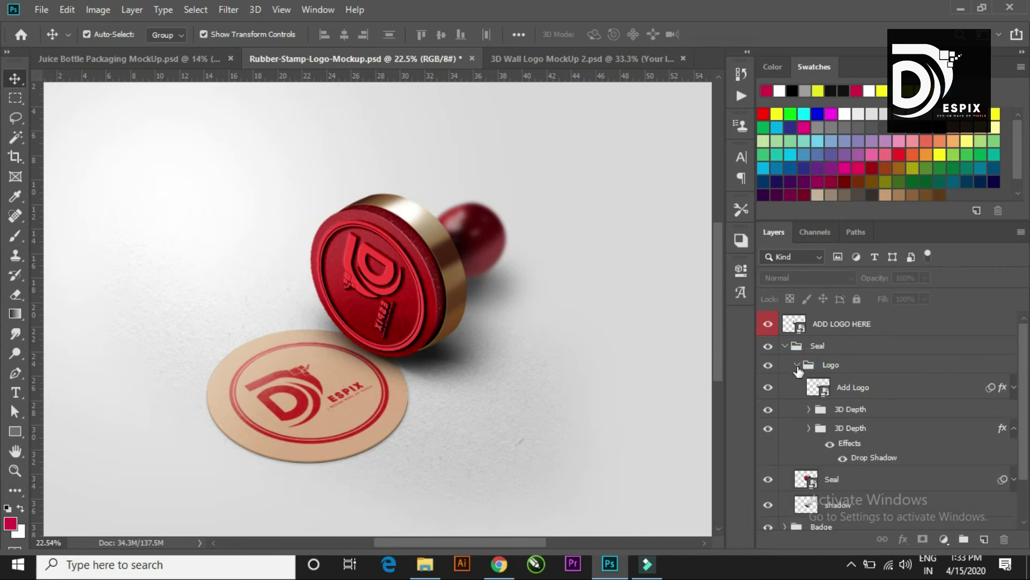
{"action": "left_click", "coordinate": [797, 365]}
{"action": "left_click", "coordinate": [785, 346]}
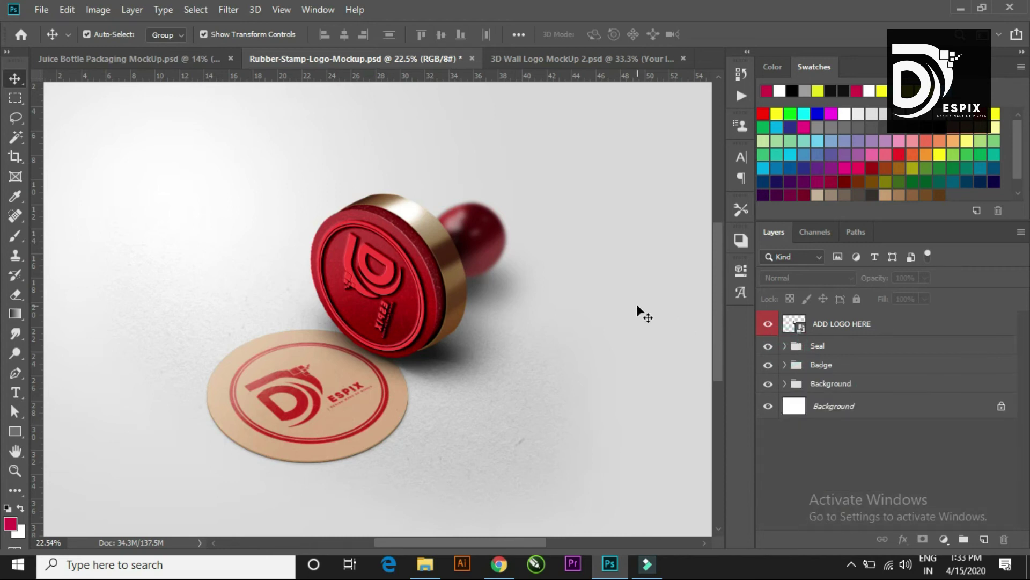
{"action": "left_click", "coordinate": [532, 280]}
{"action": "key", "text": "ctrl+minus"}
{"action": "left_click", "coordinate": [607, 210]}
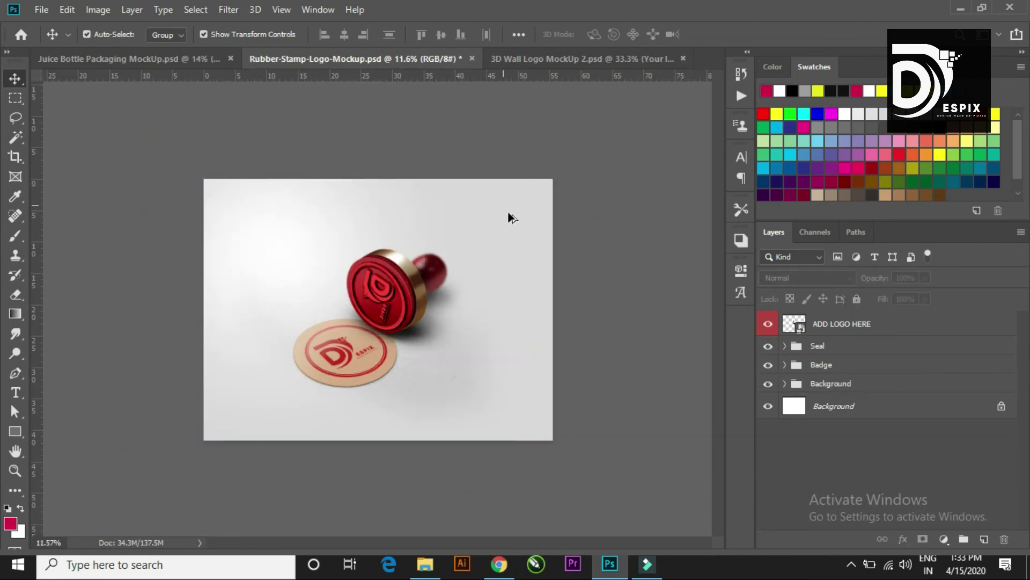
{"action": "scroll", "coordinate": [508, 253], "scroll_direction": "up", "scroll_amount": 1}
{"action": "scroll", "coordinate": [485, 295], "scroll_direction": "up", "scroll_amount": 2}
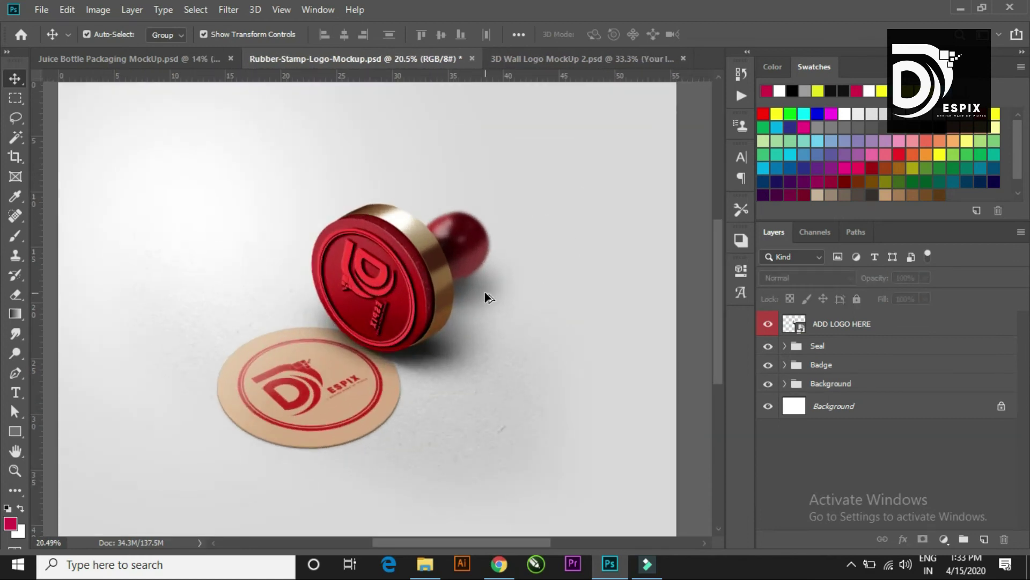
{"action": "scroll", "coordinate": [484, 292], "scroll_direction": "down", "scroll_amount": 2}
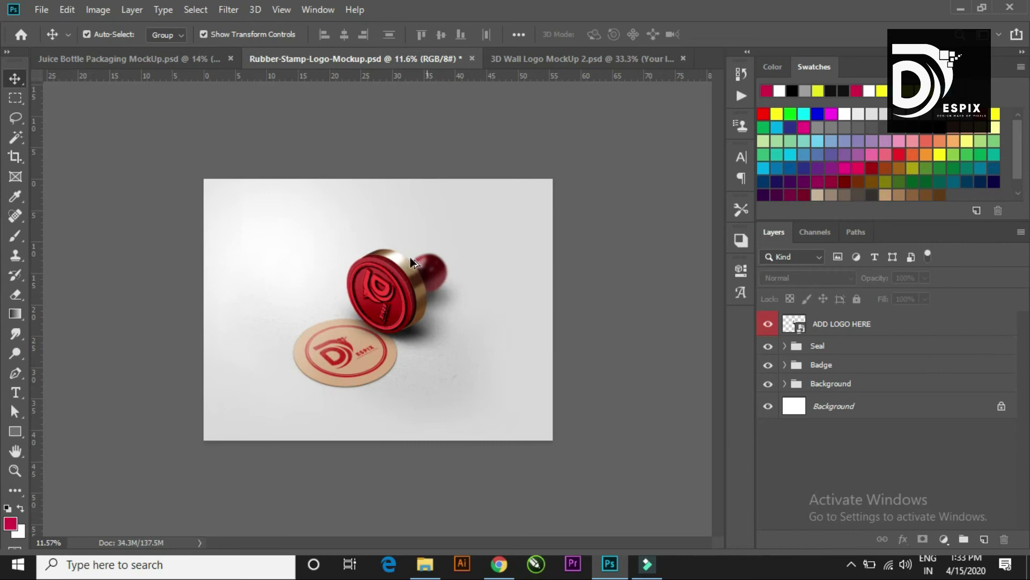
Step: Glance at the Juice Bottle mockup, return to the stamp, then bring up 3D Wall Logo MockUp 2
{"action": "left_click", "coordinate": [173, 57]}
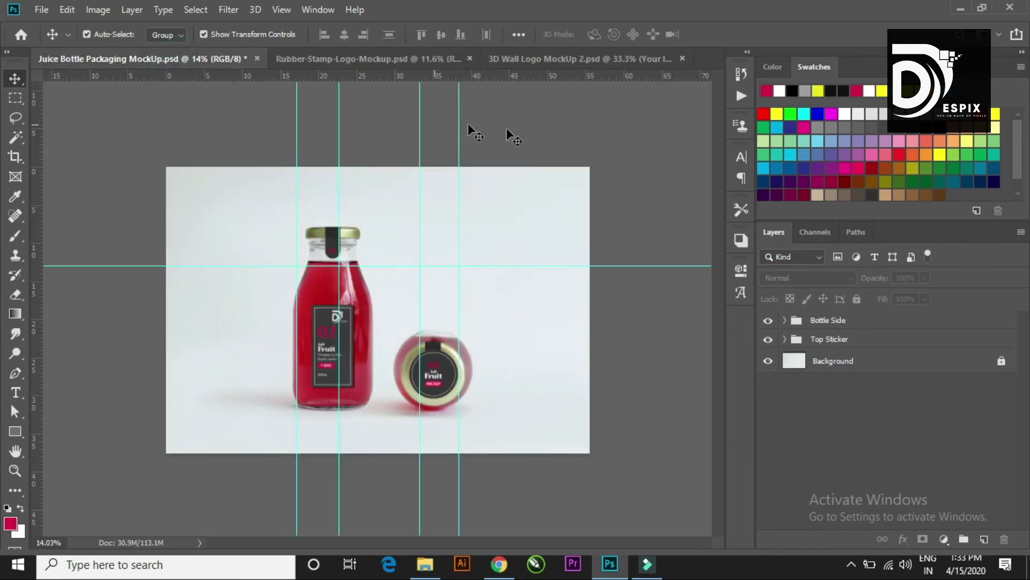
{"action": "left_click", "coordinate": [335, 58]}
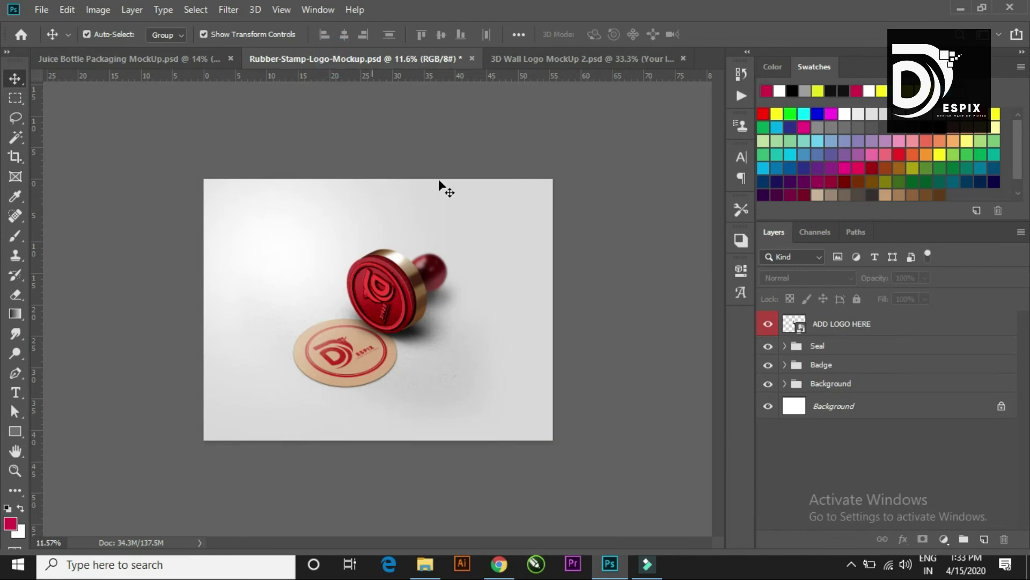
{"action": "scroll", "coordinate": [385, 313], "scroll_direction": "up", "scroll_amount": 2}
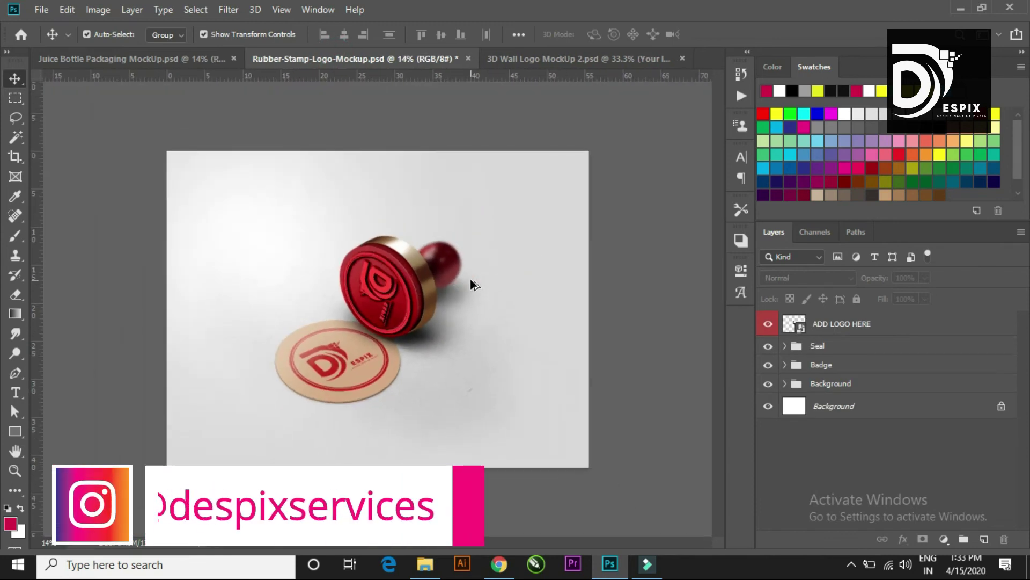
{"action": "scroll", "coordinate": [470, 279], "scroll_direction": "up", "scroll_amount": 1}
{"action": "scroll", "coordinate": [523, 256], "scroll_direction": "down", "scroll_amount": 2}
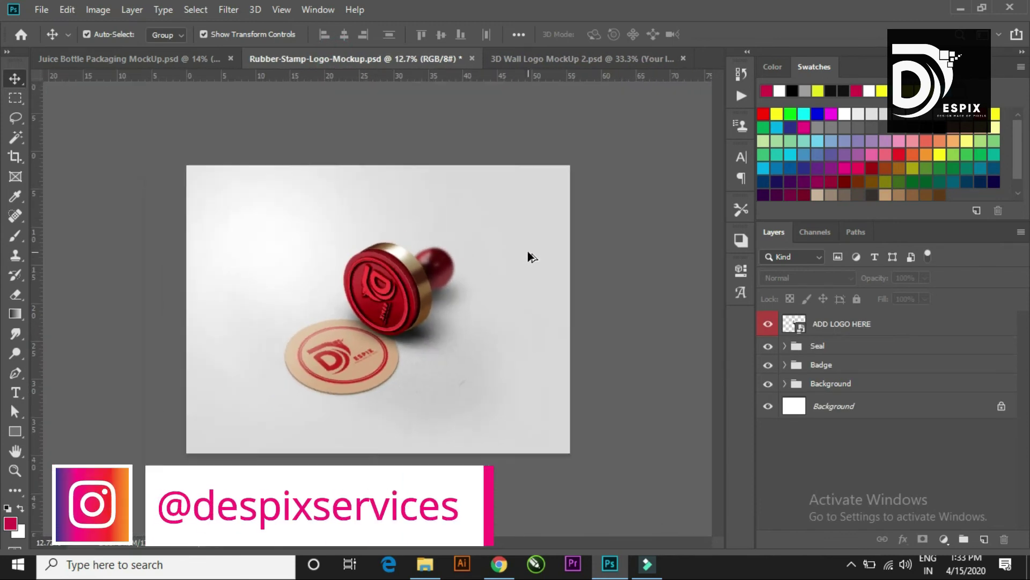
{"action": "left_click", "coordinate": [594, 67]}
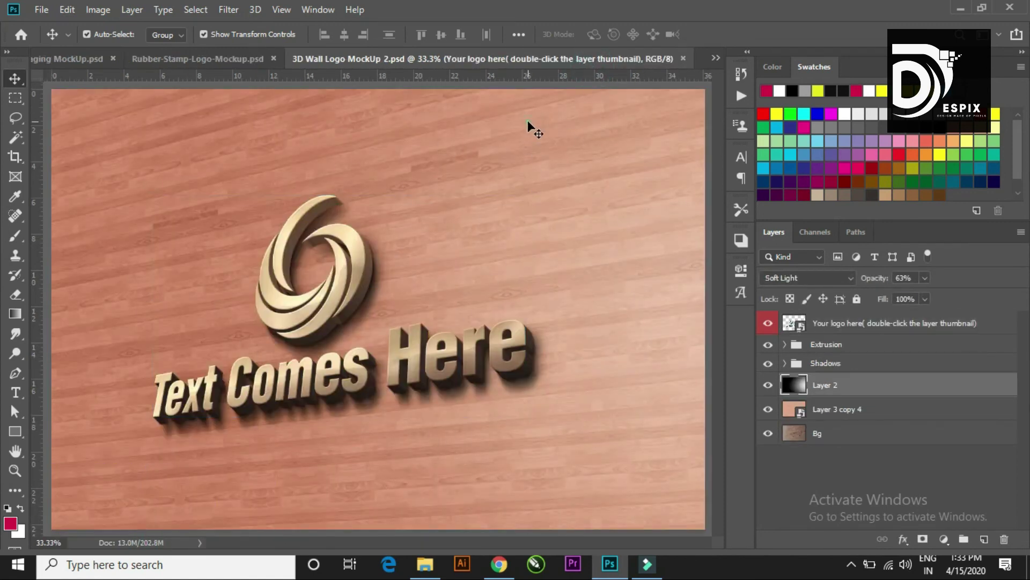
{"action": "scroll", "coordinate": [394, 287], "scroll_direction": "down", "scroll_amount": 2}
{"action": "scroll", "coordinate": [449, 174], "scroll_direction": "down", "scroll_amount": 2}
{"action": "left_click", "coordinate": [449, 173]}
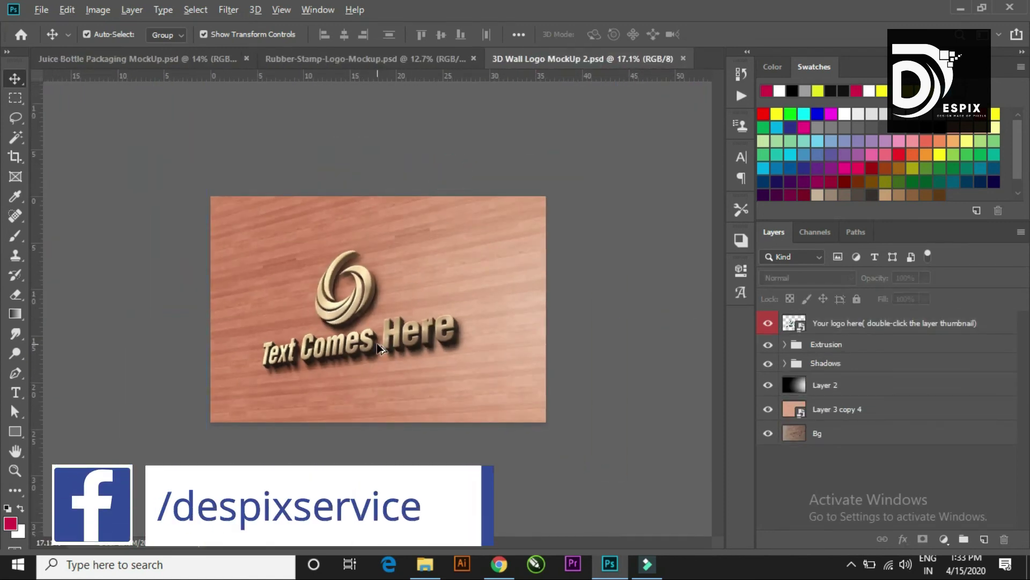
{"action": "scroll", "coordinate": [377, 343], "scroll_direction": "up", "scroll_amount": 1}
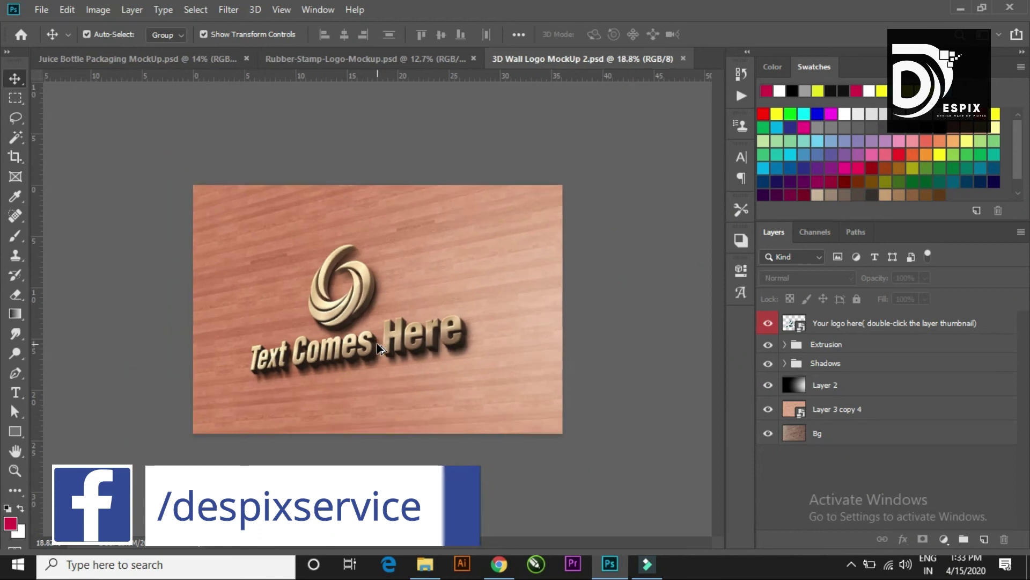
{"action": "scroll", "coordinate": [376, 343], "scroll_direction": "up", "scroll_amount": 1}
{"action": "scroll", "coordinate": [376, 343], "scroll_direction": "up", "scroll_amount": 1}
{"action": "scroll", "coordinate": [377, 339], "scroll_direction": "up", "scroll_amount": 1}
{"action": "scroll", "coordinate": [377, 339], "scroll_direction": "up", "scroll_amount": 1}
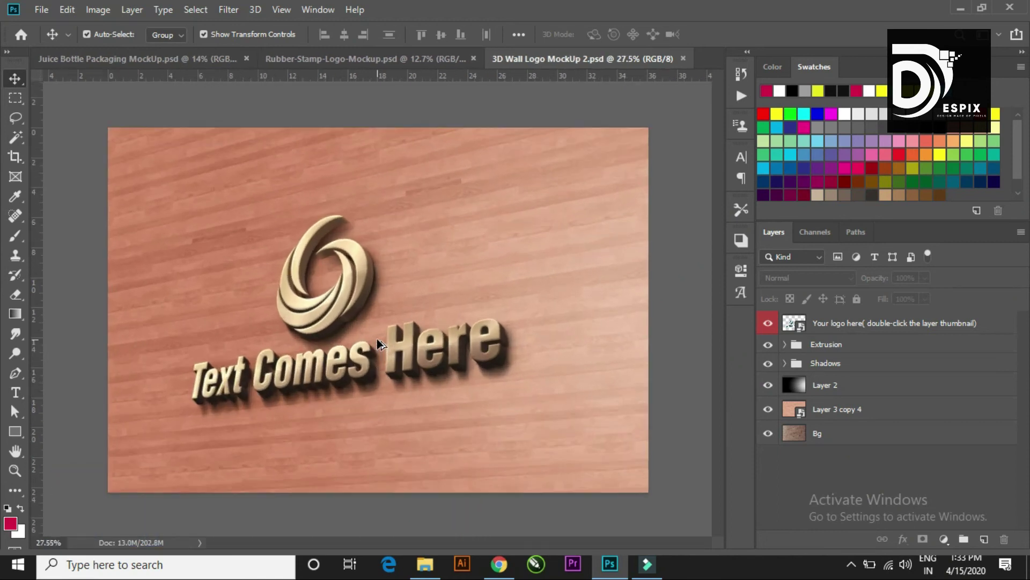
{"action": "left_click", "coordinate": [337, 297]}
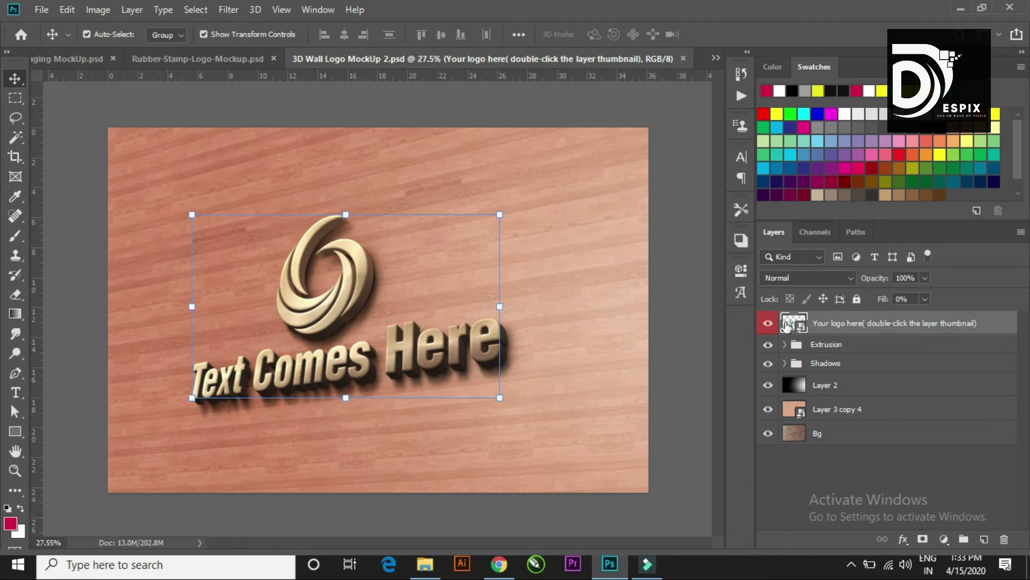
Step: In the logo smart object, replace the 'Text Comes Here' placeholder with color-logo2 white.png
{"action": "double_click", "coordinate": [786, 324]}
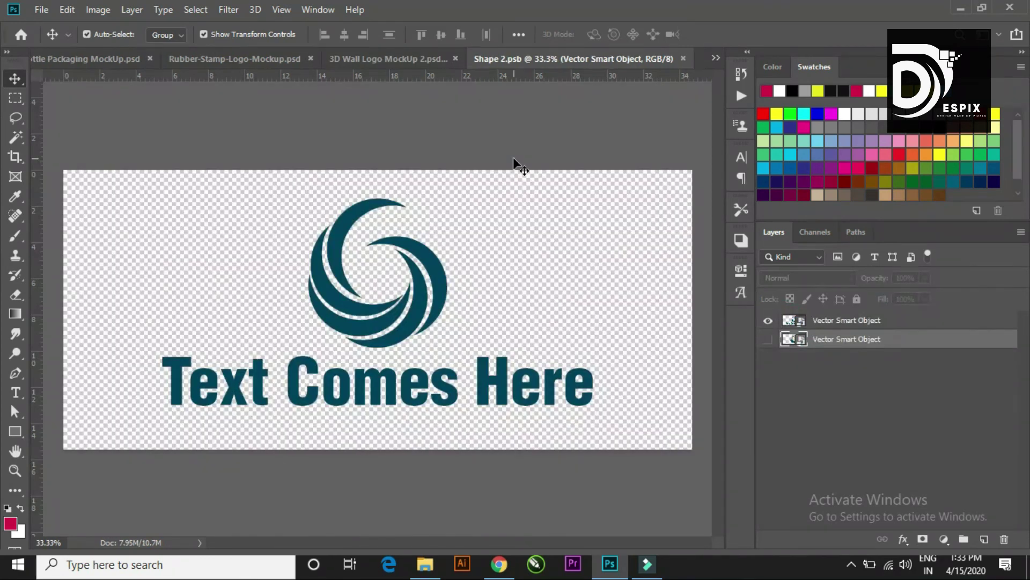
{"action": "left_click", "coordinate": [445, 274]}
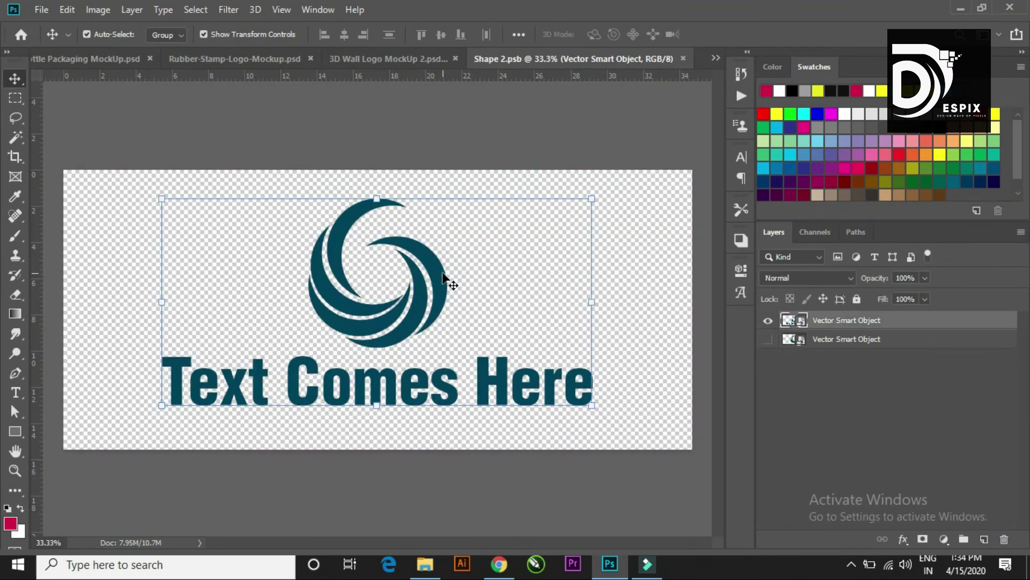
{"action": "key", "text": "Delete"}
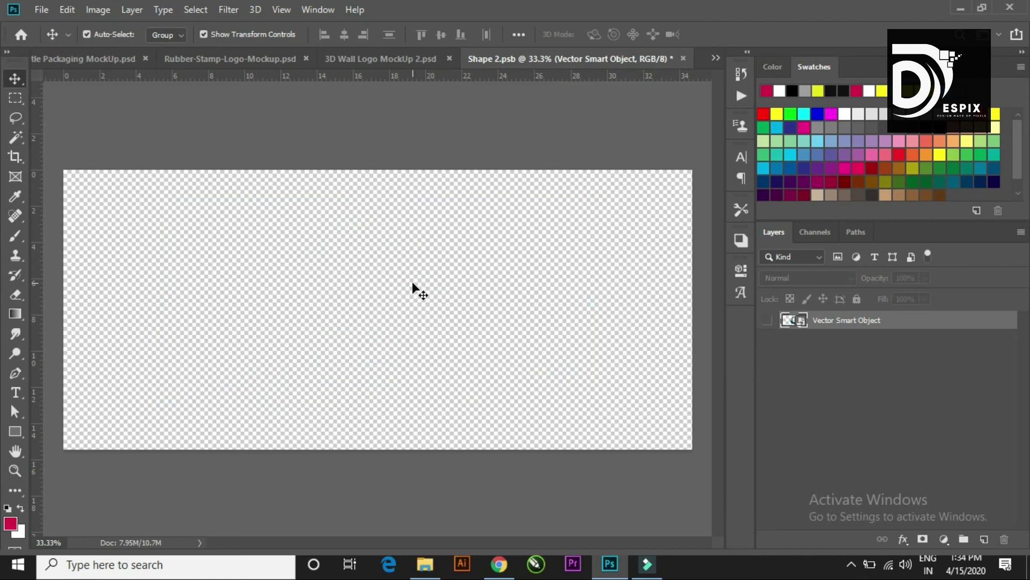
{"action": "left_click", "coordinate": [426, 566]}
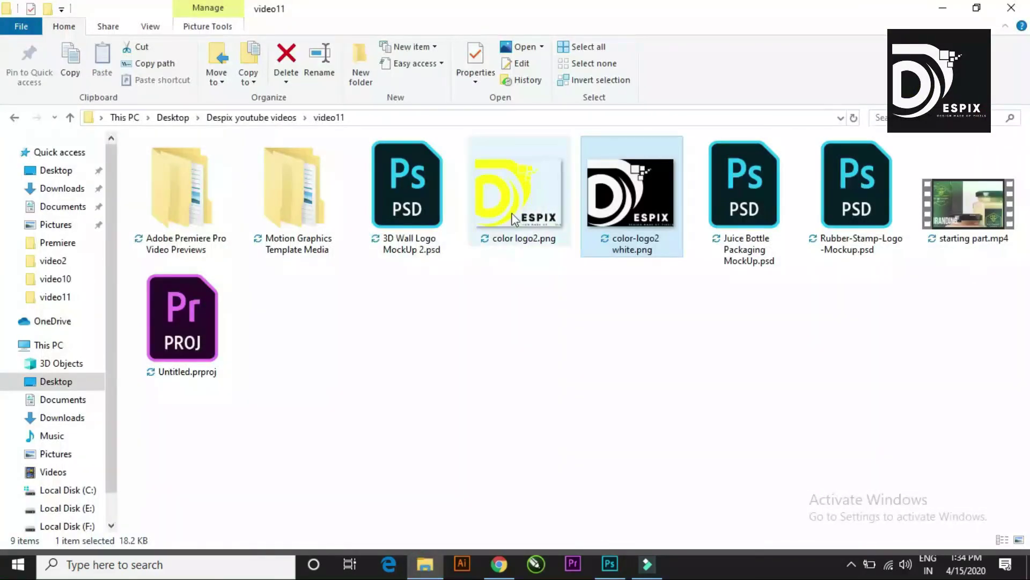
{"action": "mouse_move", "coordinate": [623, 226]}
{"action": "left_mouse_down"}
{"action": "mouse_move", "coordinate": [541, 510]}
{"action": "mouse_move", "coordinate": [616, 571]}
{"action": "mouse_move", "coordinate": [481, 317]}
{"action": "left_mouse_up"}
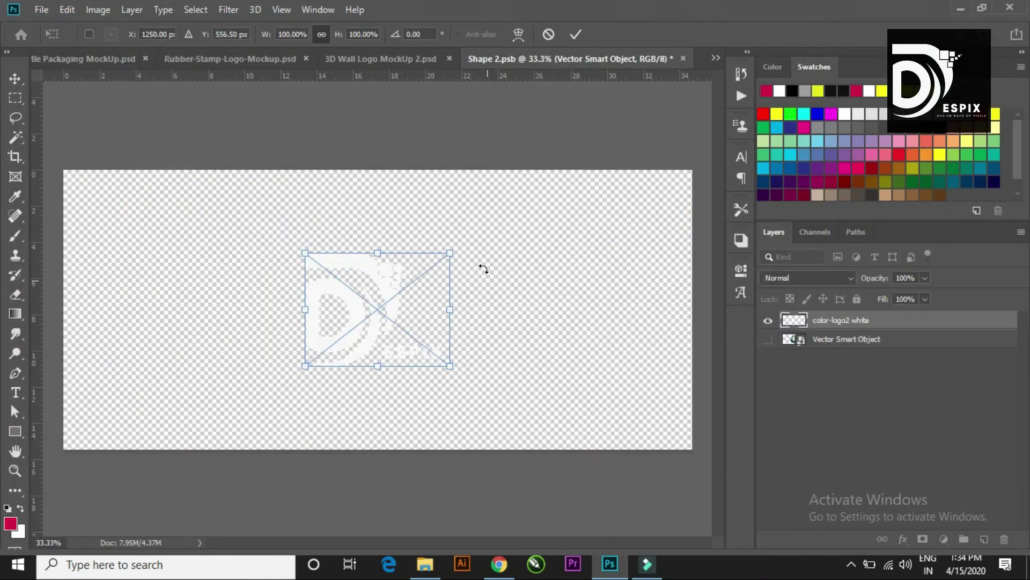
Step: Enlarge and centre the DESPIX logo, then save it into the wall mockup and close the document
{"action": "left_click_drag", "start_coordinate": [450, 250], "coordinate": [564, 227]}
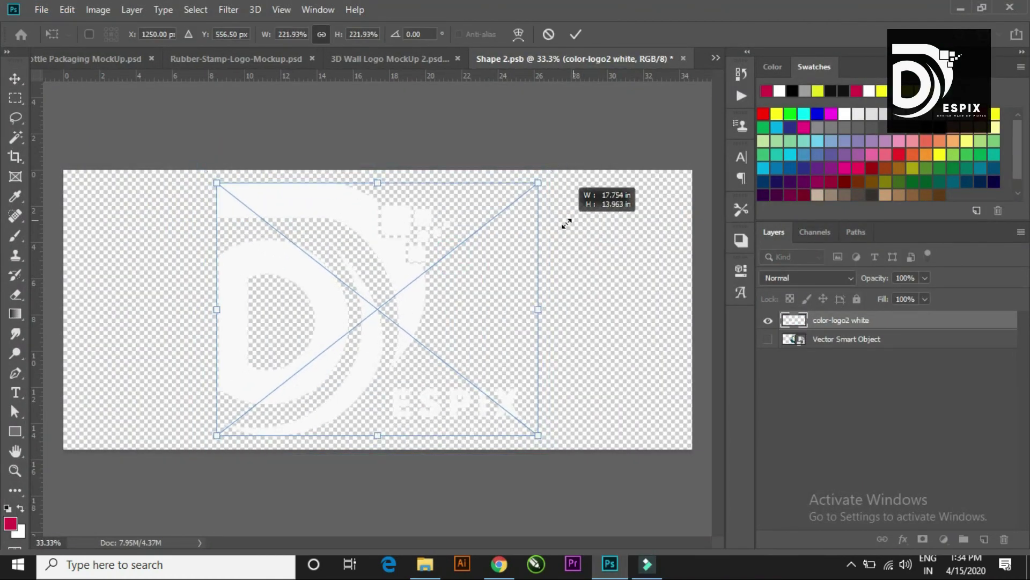
{"action": "left_click", "coordinate": [576, 34]}
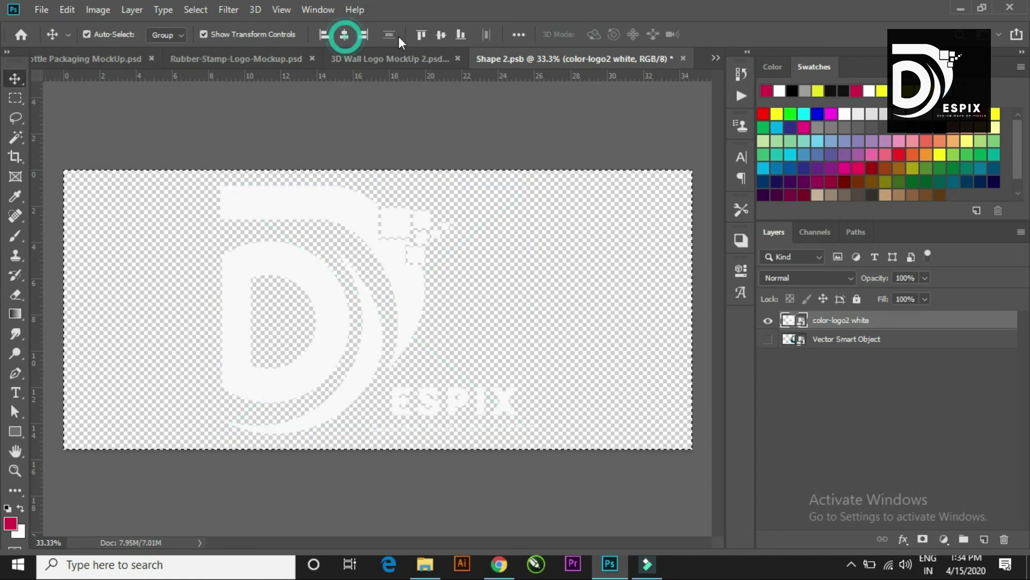
{"action": "left_click", "coordinate": [421, 97]}
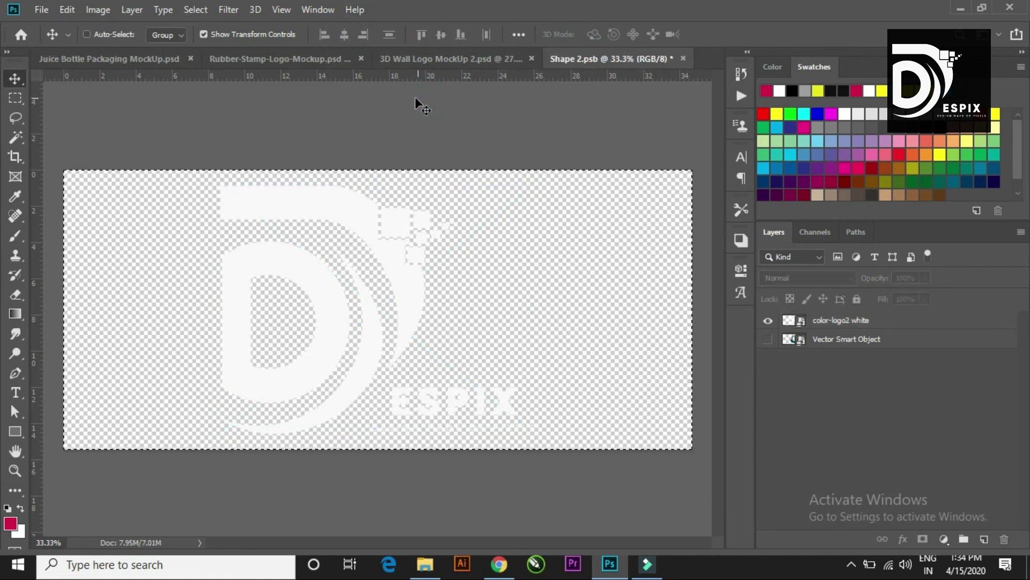
{"action": "scroll", "coordinate": [540, 192], "scroll_direction": "down", "scroll_amount": 2}
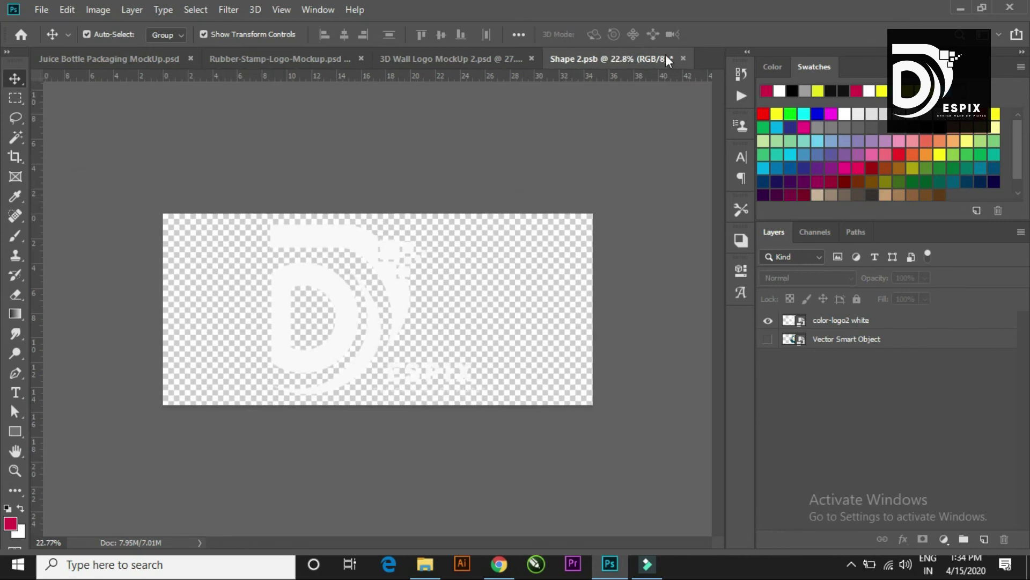
{"action": "left_click", "coordinate": [683, 58]}
{"action": "left_click", "coordinate": [585, 219]}
{"action": "key", "text": "ctrl+s"}
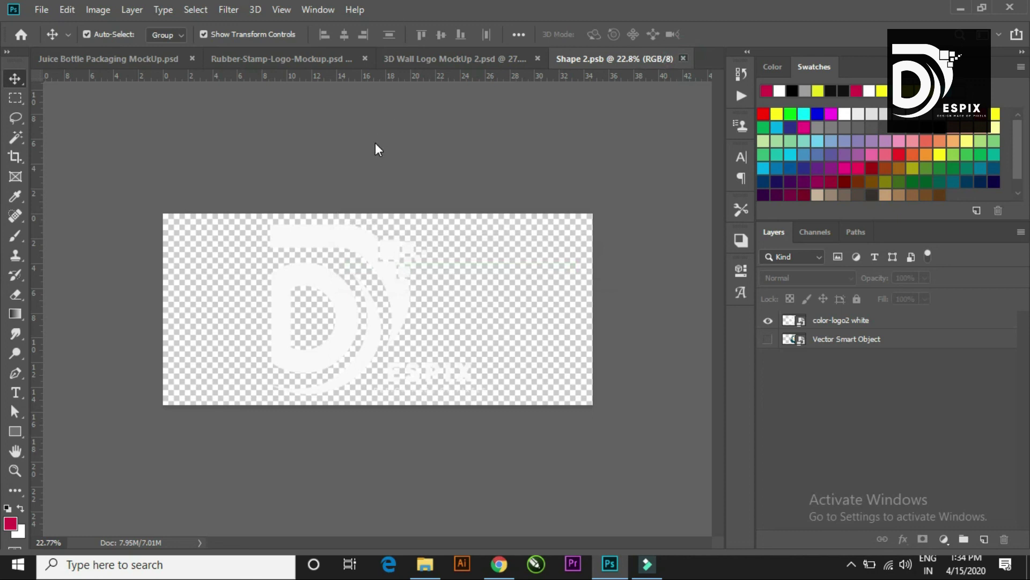
{"action": "key", "text": "ctrl+w"}
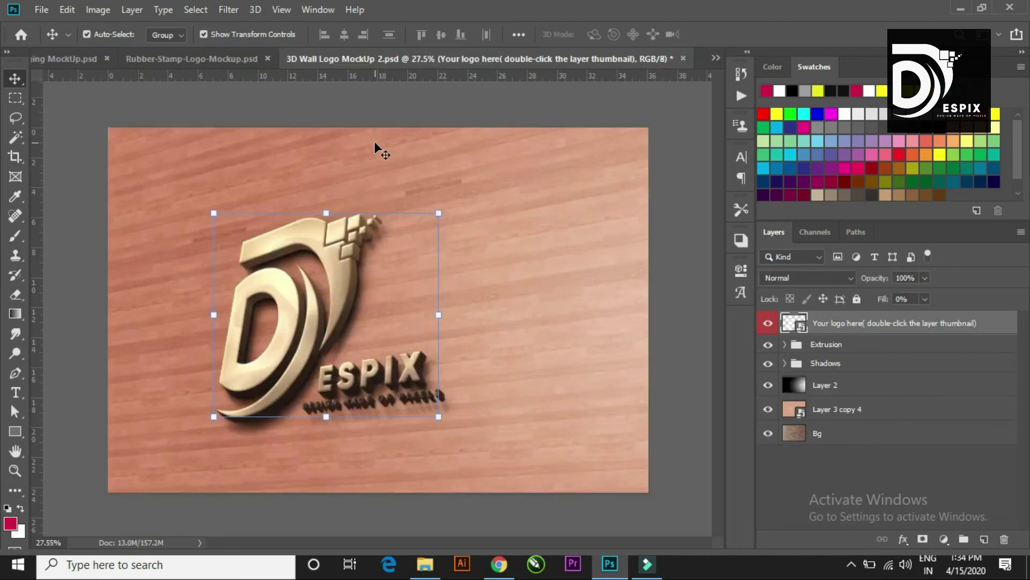
Step: Select and deselect the new DESPIX logo layer to check the finished wooden wall mockup
{"action": "scroll", "coordinate": [439, 223], "scroll_direction": "down", "scroll_amount": 2}
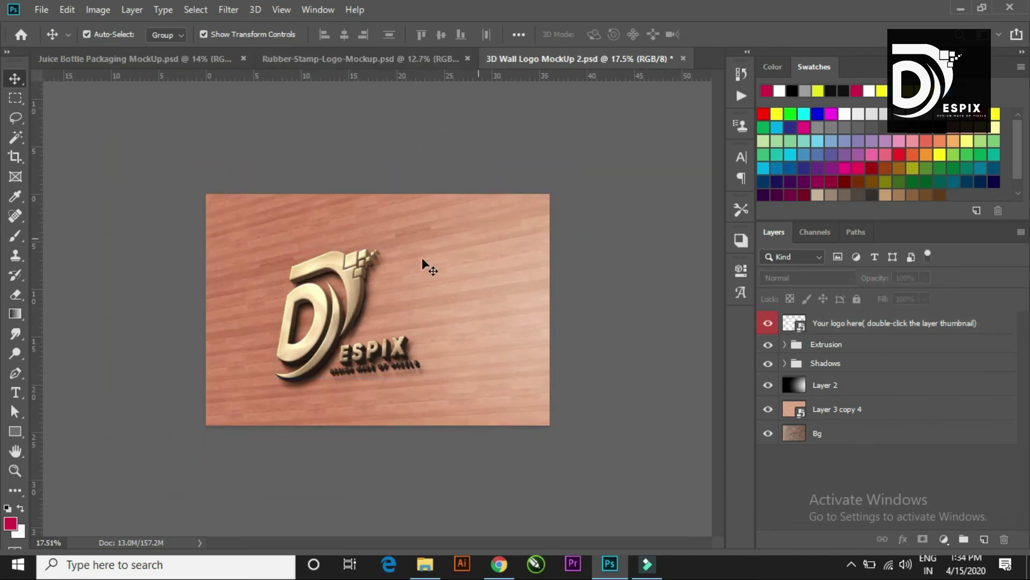
{"action": "left_click", "coordinate": [361, 288]}
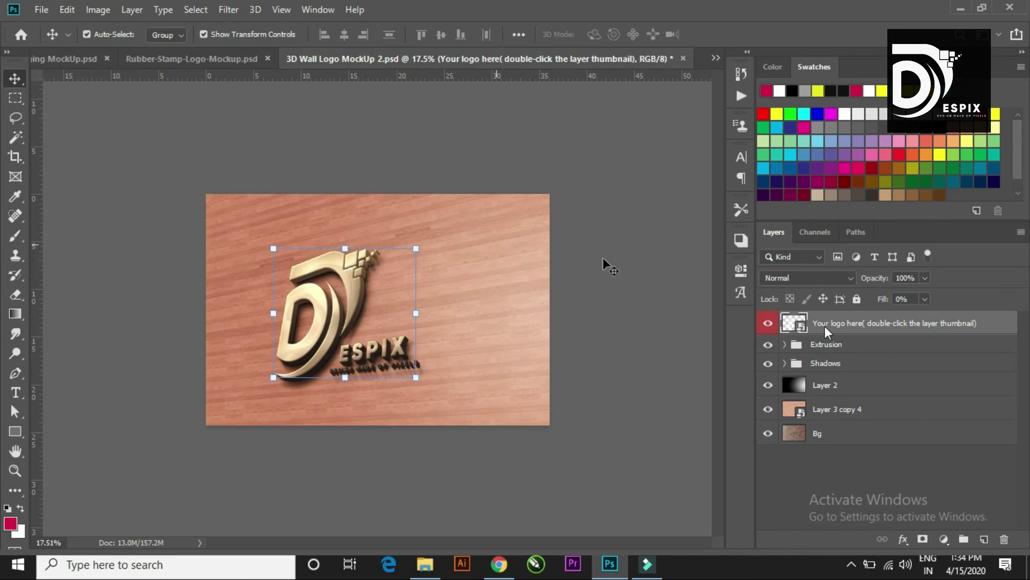
{"action": "left_click", "coordinate": [784, 345]}
{"action": "left_click", "coordinate": [437, 172]}
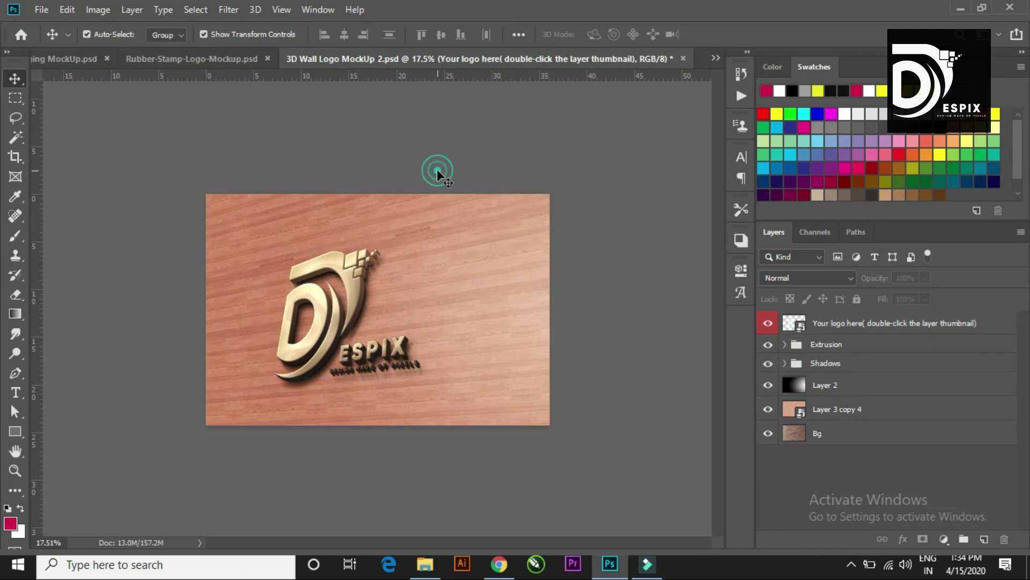
{"action": "left_click", "coordinate": [350, 284]}
Step: Cycle through the Juice Bottle, Rubber Stamp and 3D Wall mockups, ending on Juice Bottle
{"action": "left_click", "coordinate": [64, 59]}
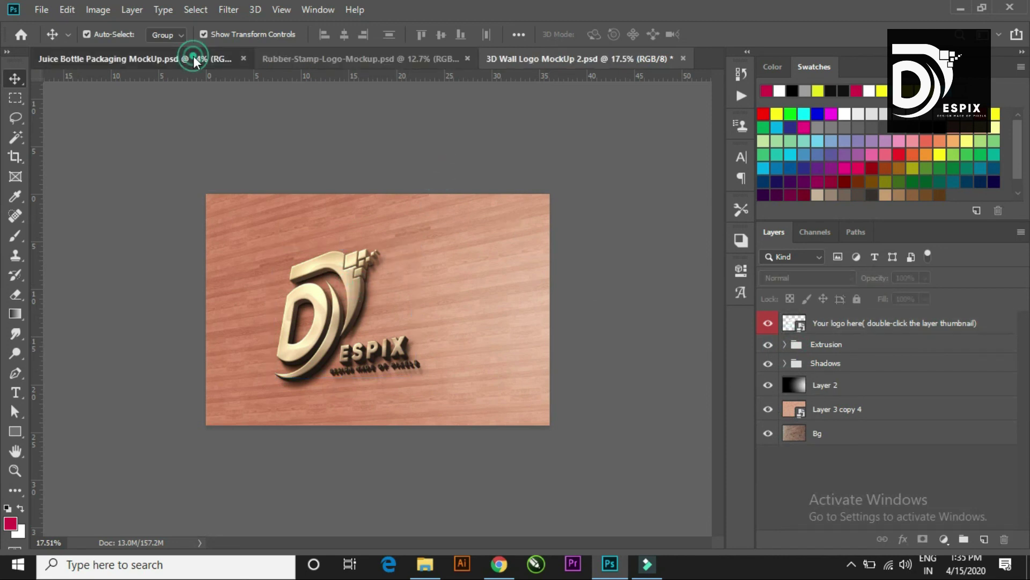
{"action": "left_click", "coordinate": [328, 58]}
{"action": "left_click", "coordinate": [593, 56]}
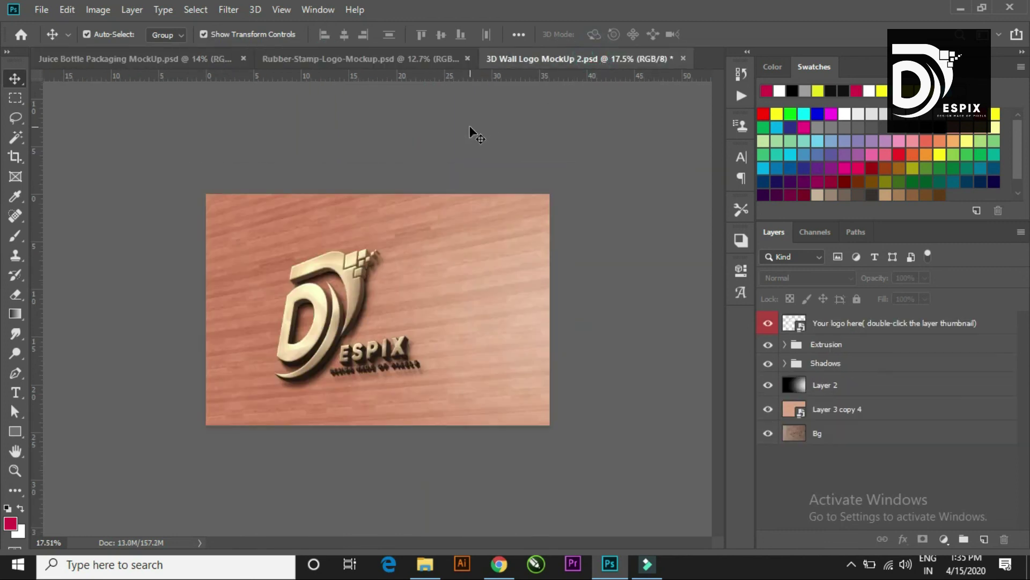
{"action": "left_click", "coordinate": [167, 59]}
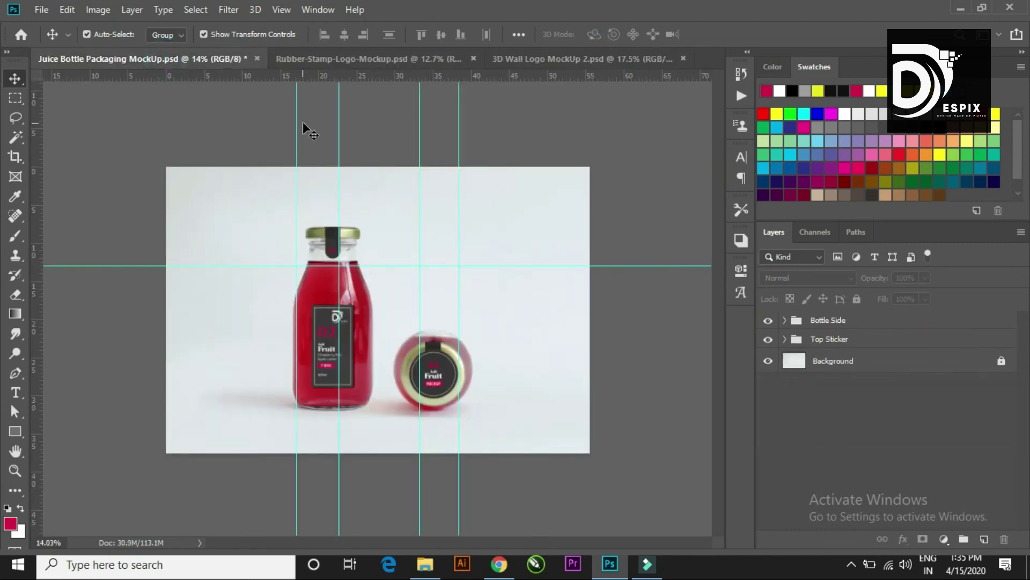
{"action": "left_click", "coordinate": [594, 121]}
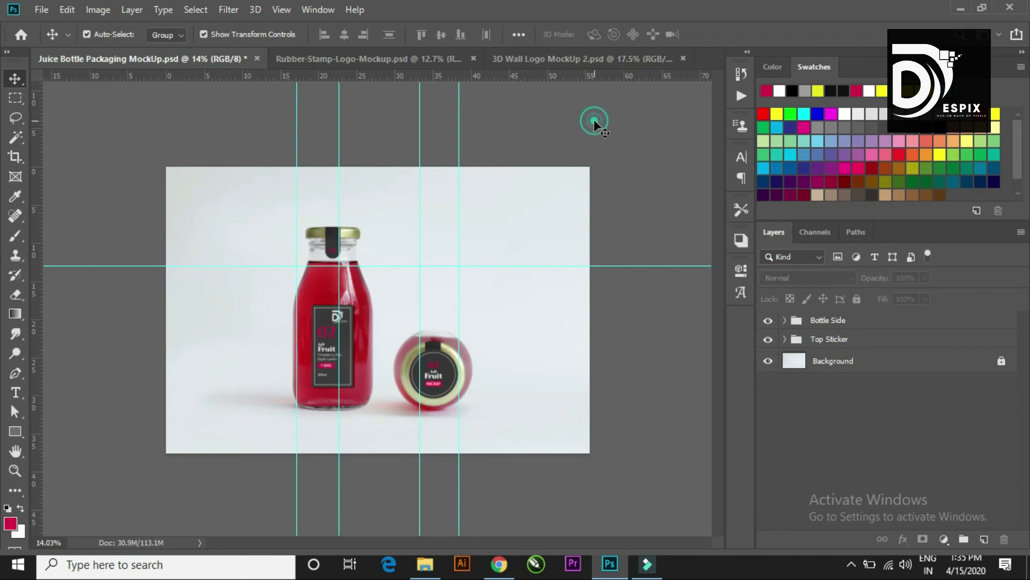